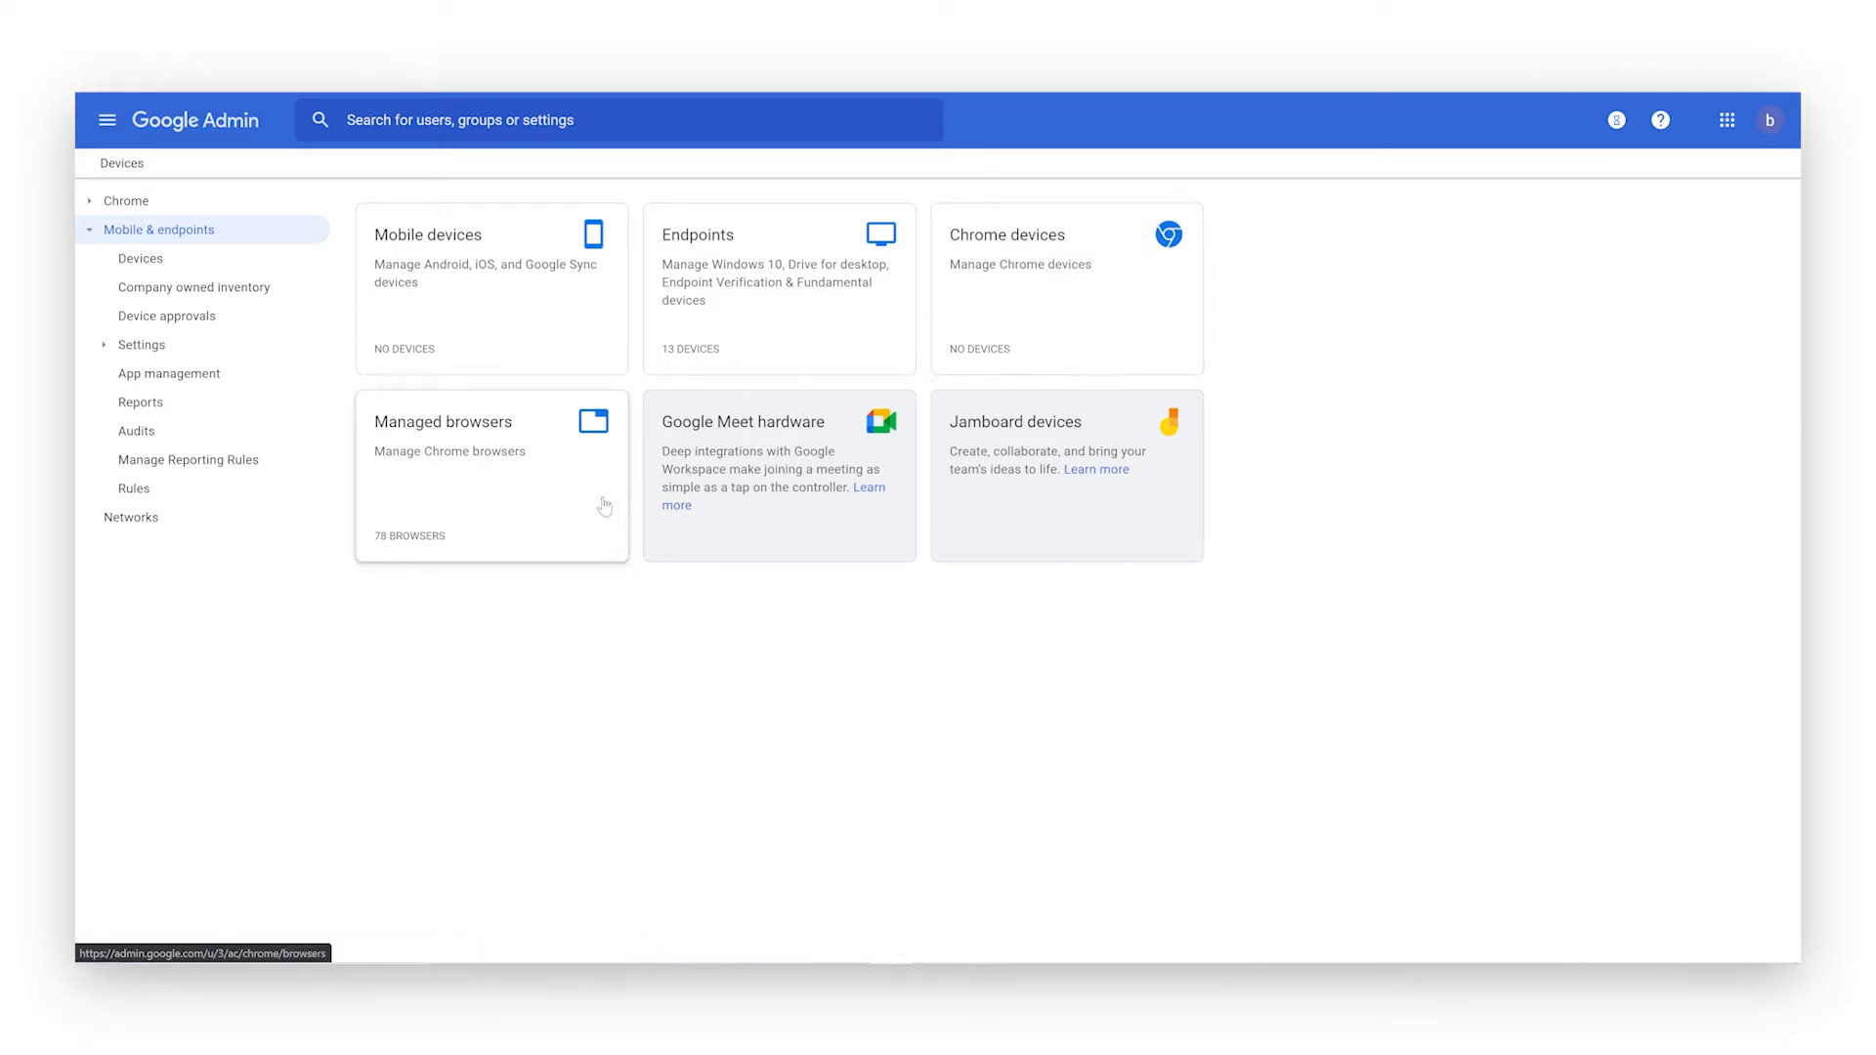
# Open the list of managed Chrome browsers and look through the enrolled machines.
pyautogui.click(490, 473)
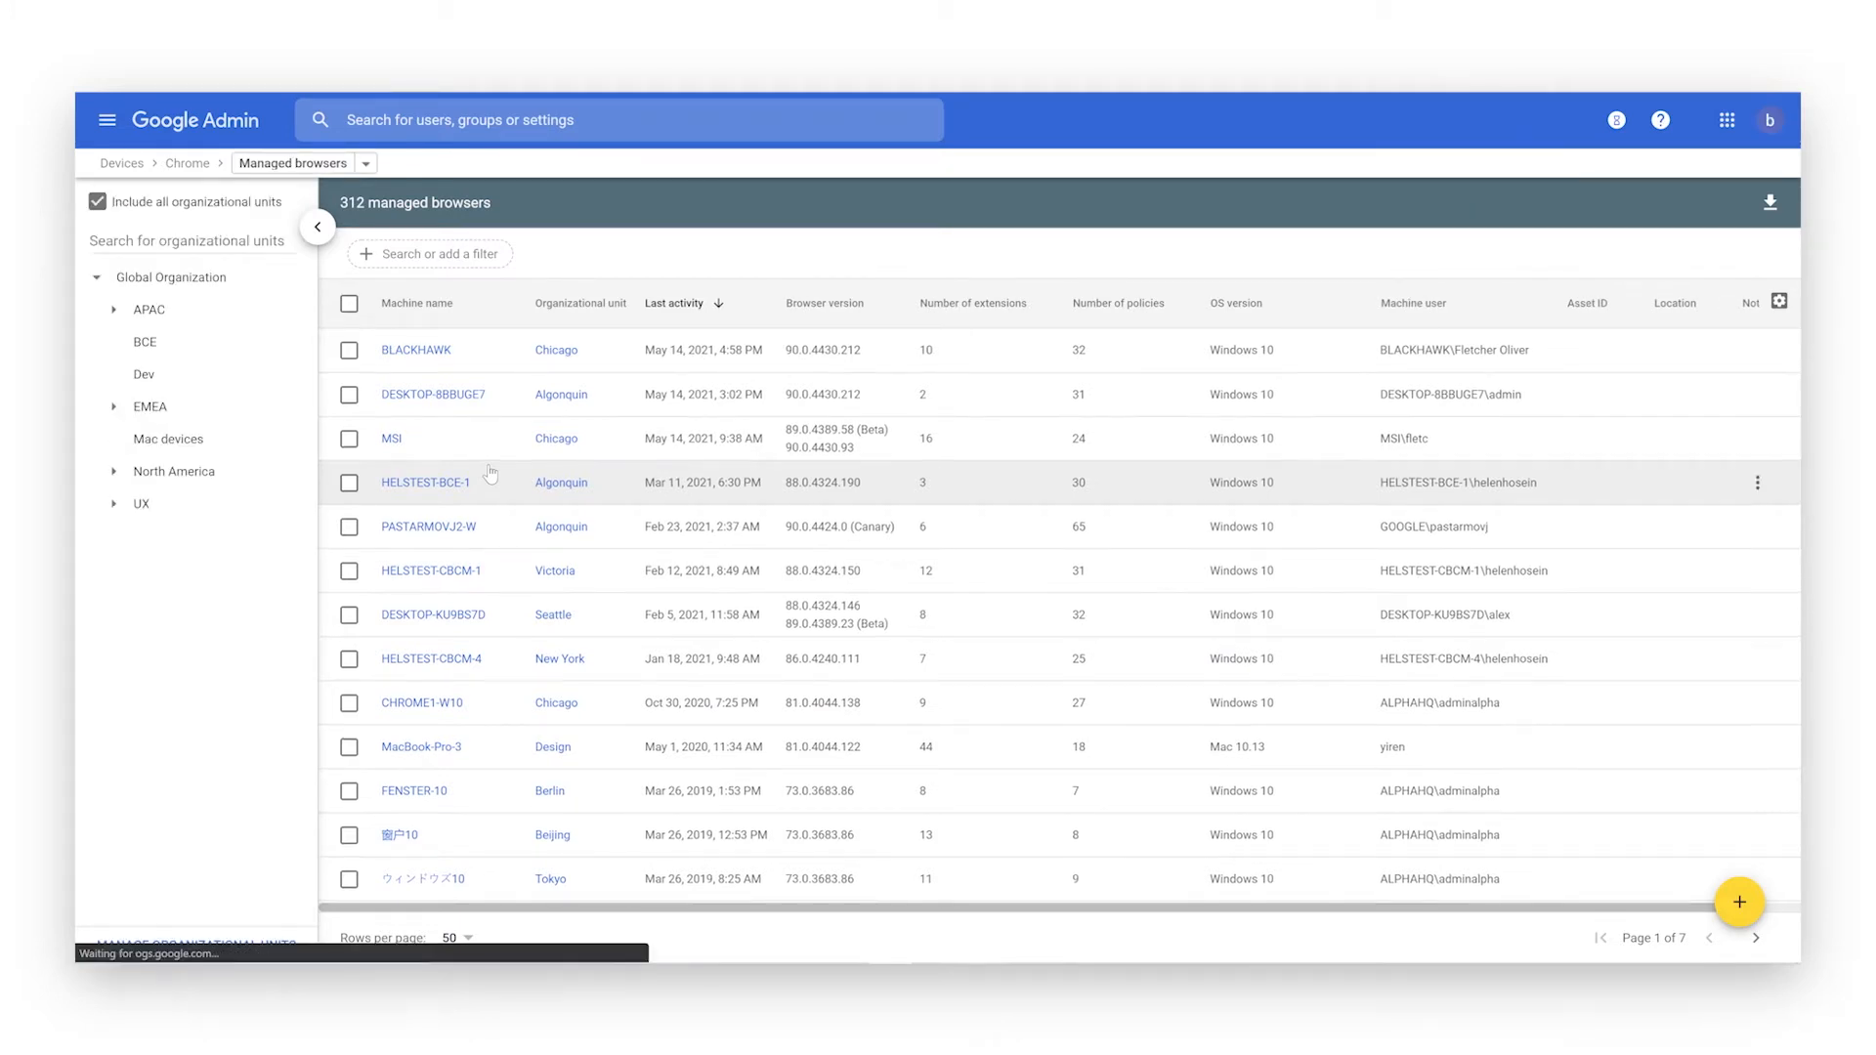
pyautogui.scroll(-5, 579, 576)
pyautogui.scroll(-1, 579, 583)
pyautogui.scroll(5, 619, 586)
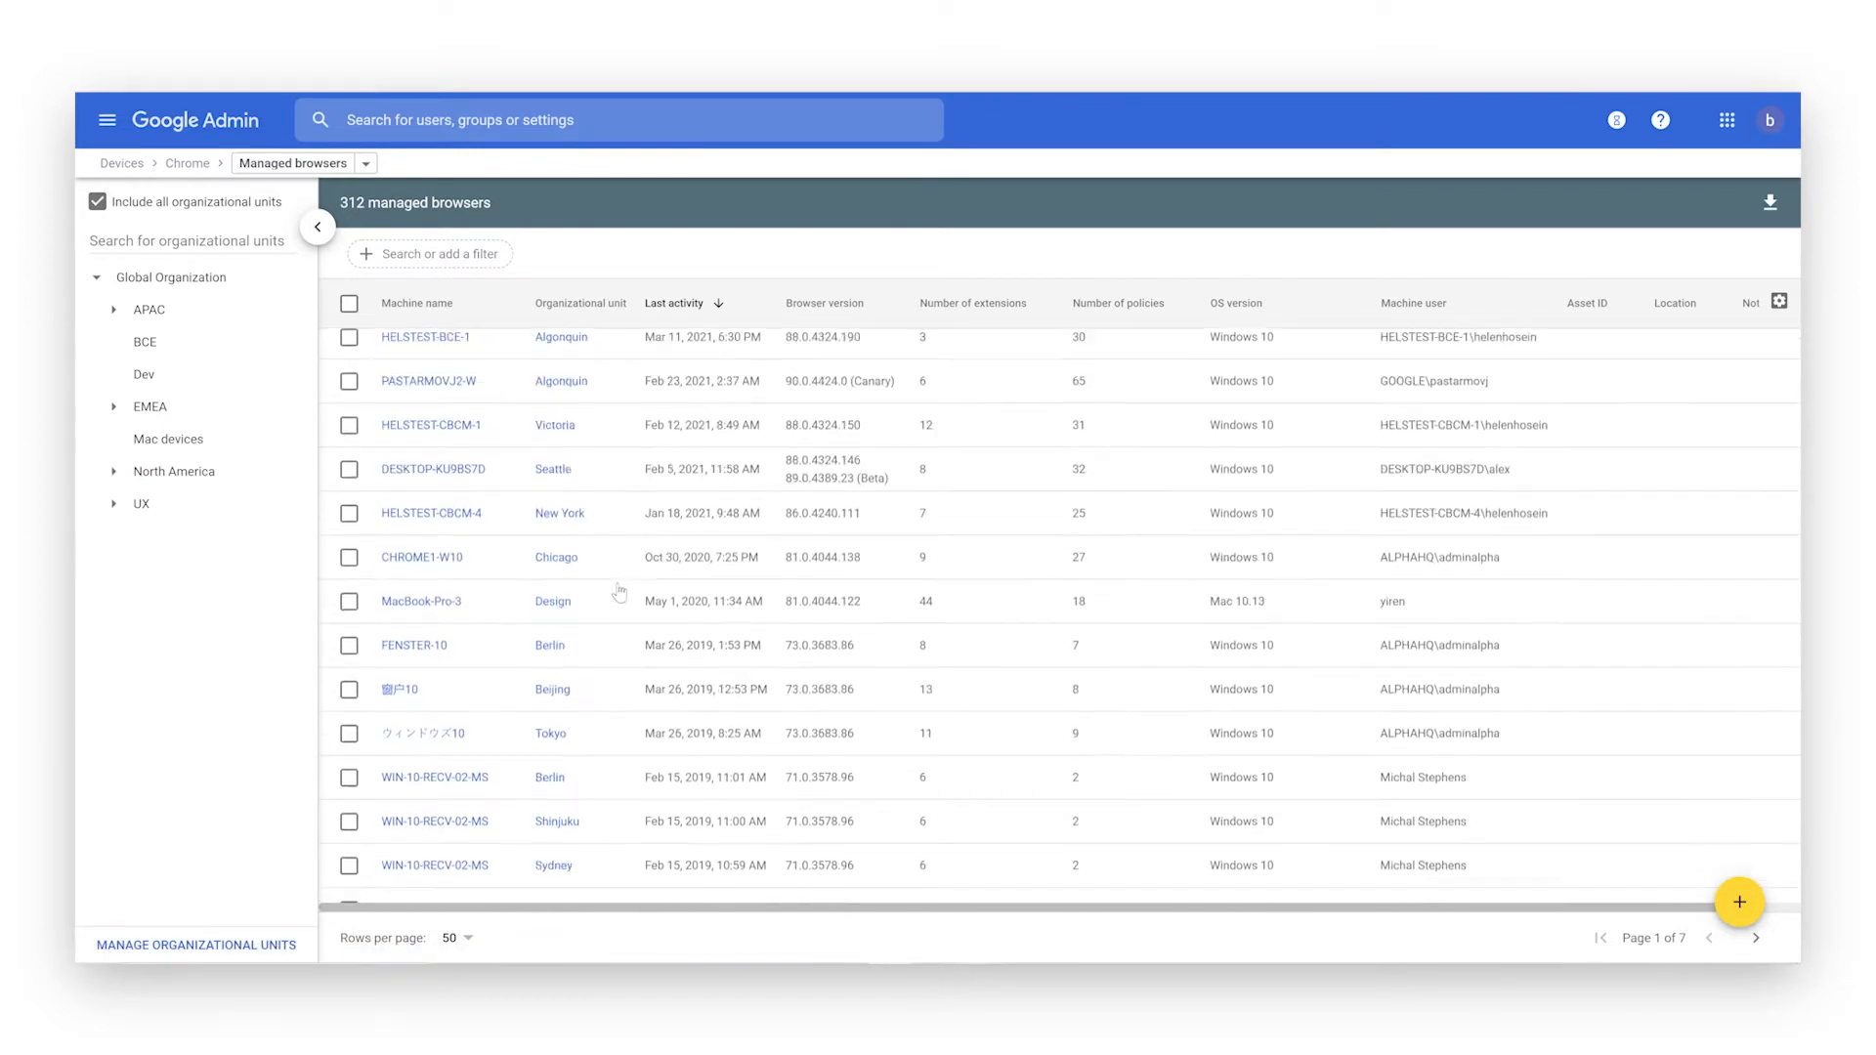
pyautogui.scroll(2, 619, 590)
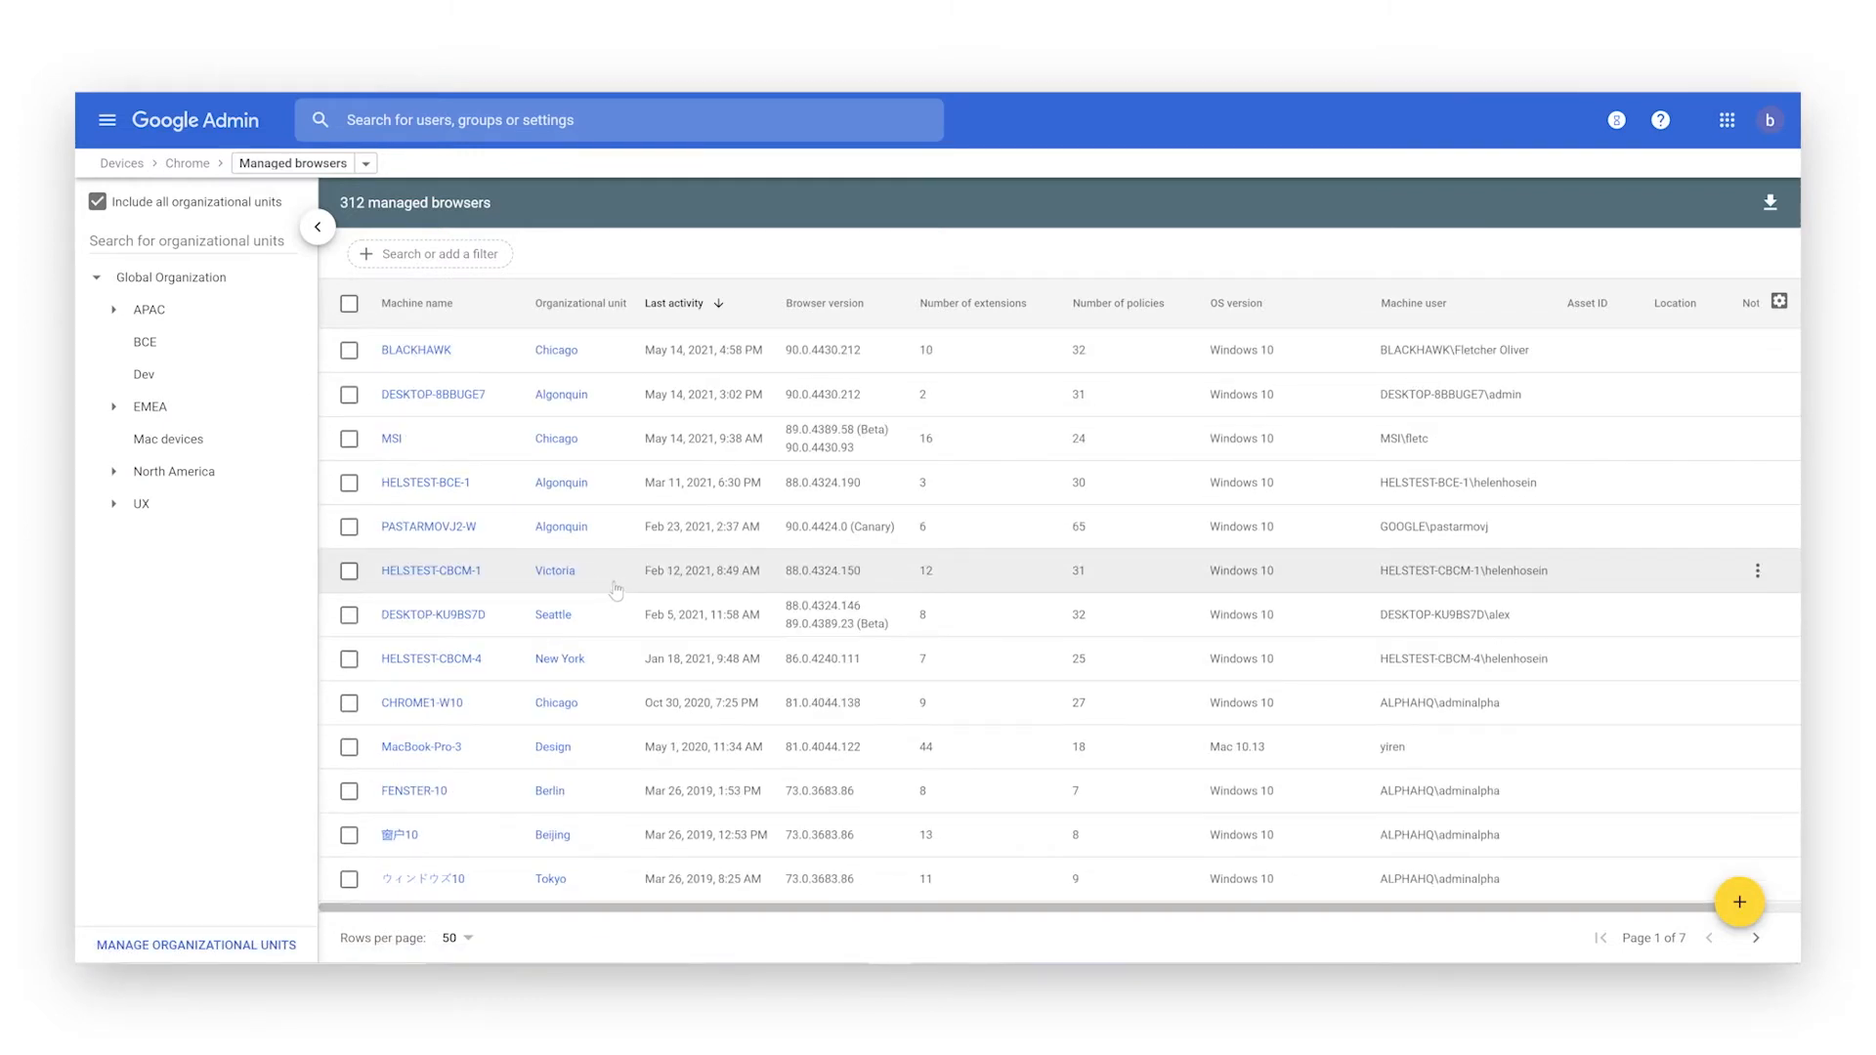
# Bring up the new-browser enrollment token for the Mac devices organizational unit, close it, and do the same for the Dev unit.
pyautogui.click(154, 441)
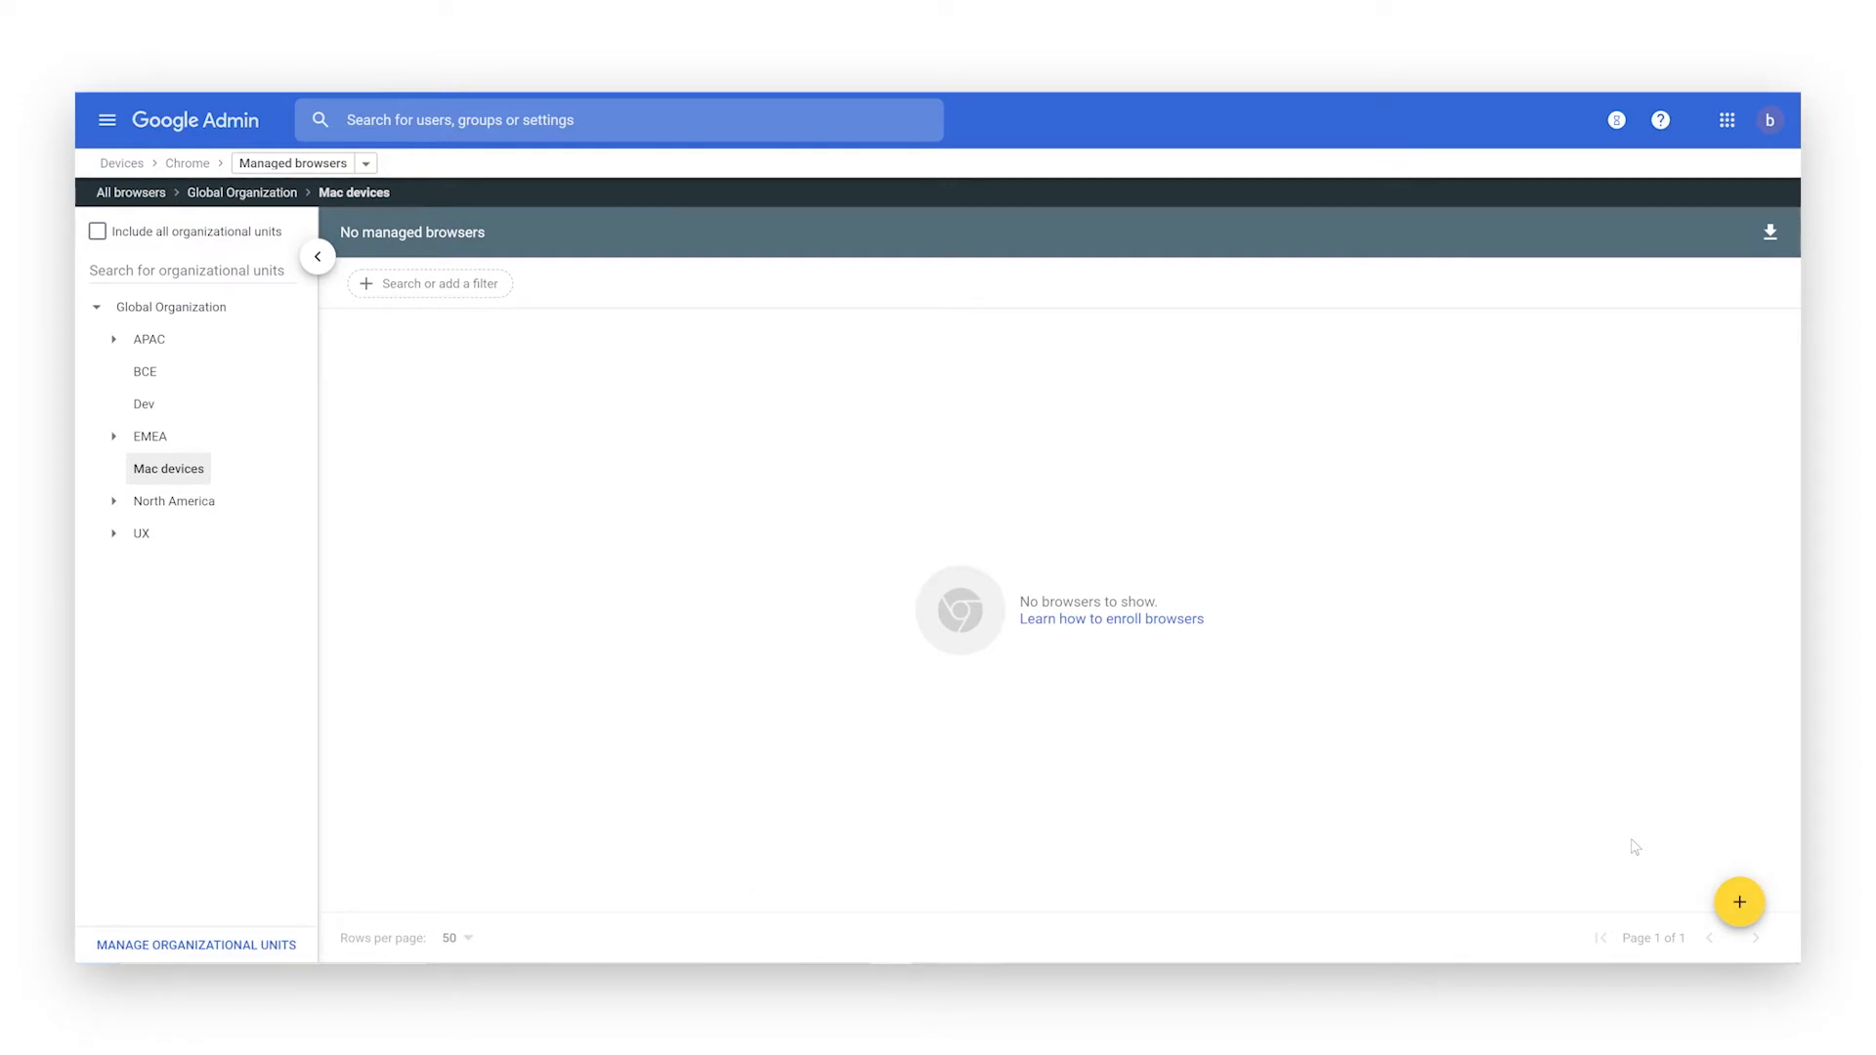
pyautogui.click(1738, 902)
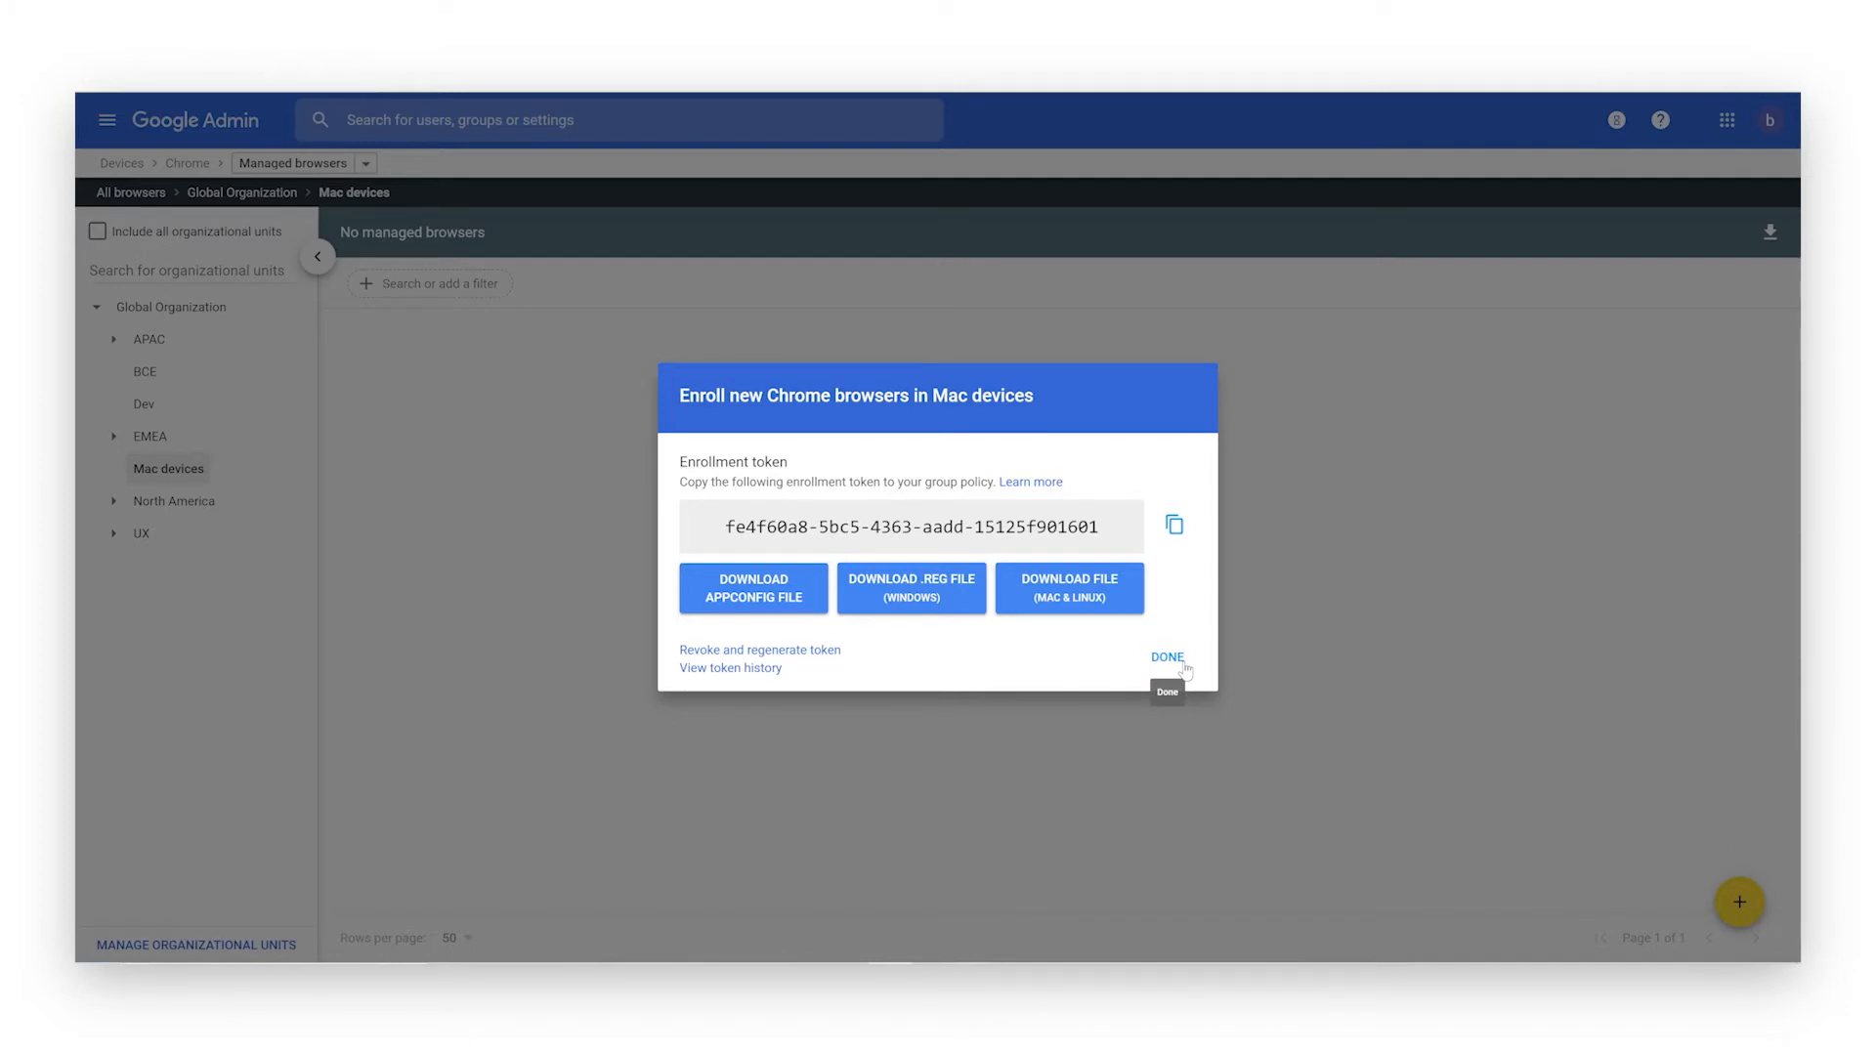
pyautogui.click(1183, 664)
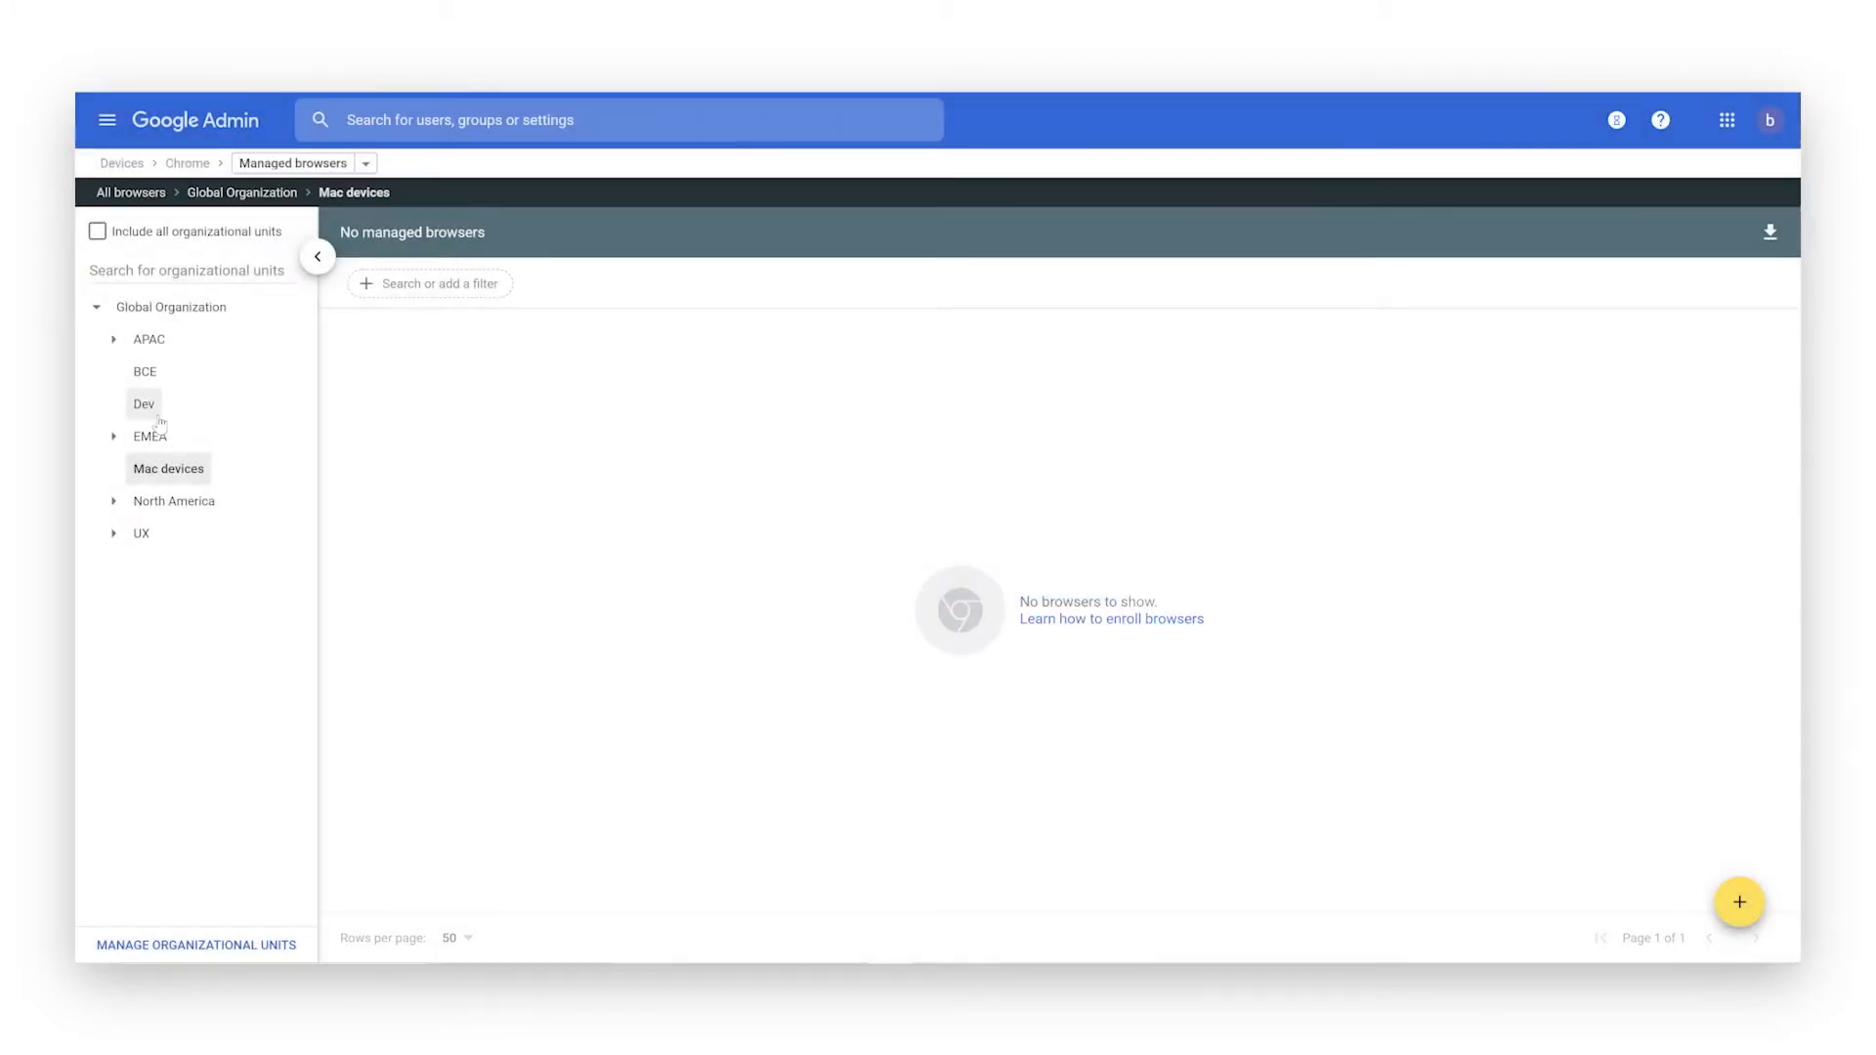
pyautogui.click(156, 414)
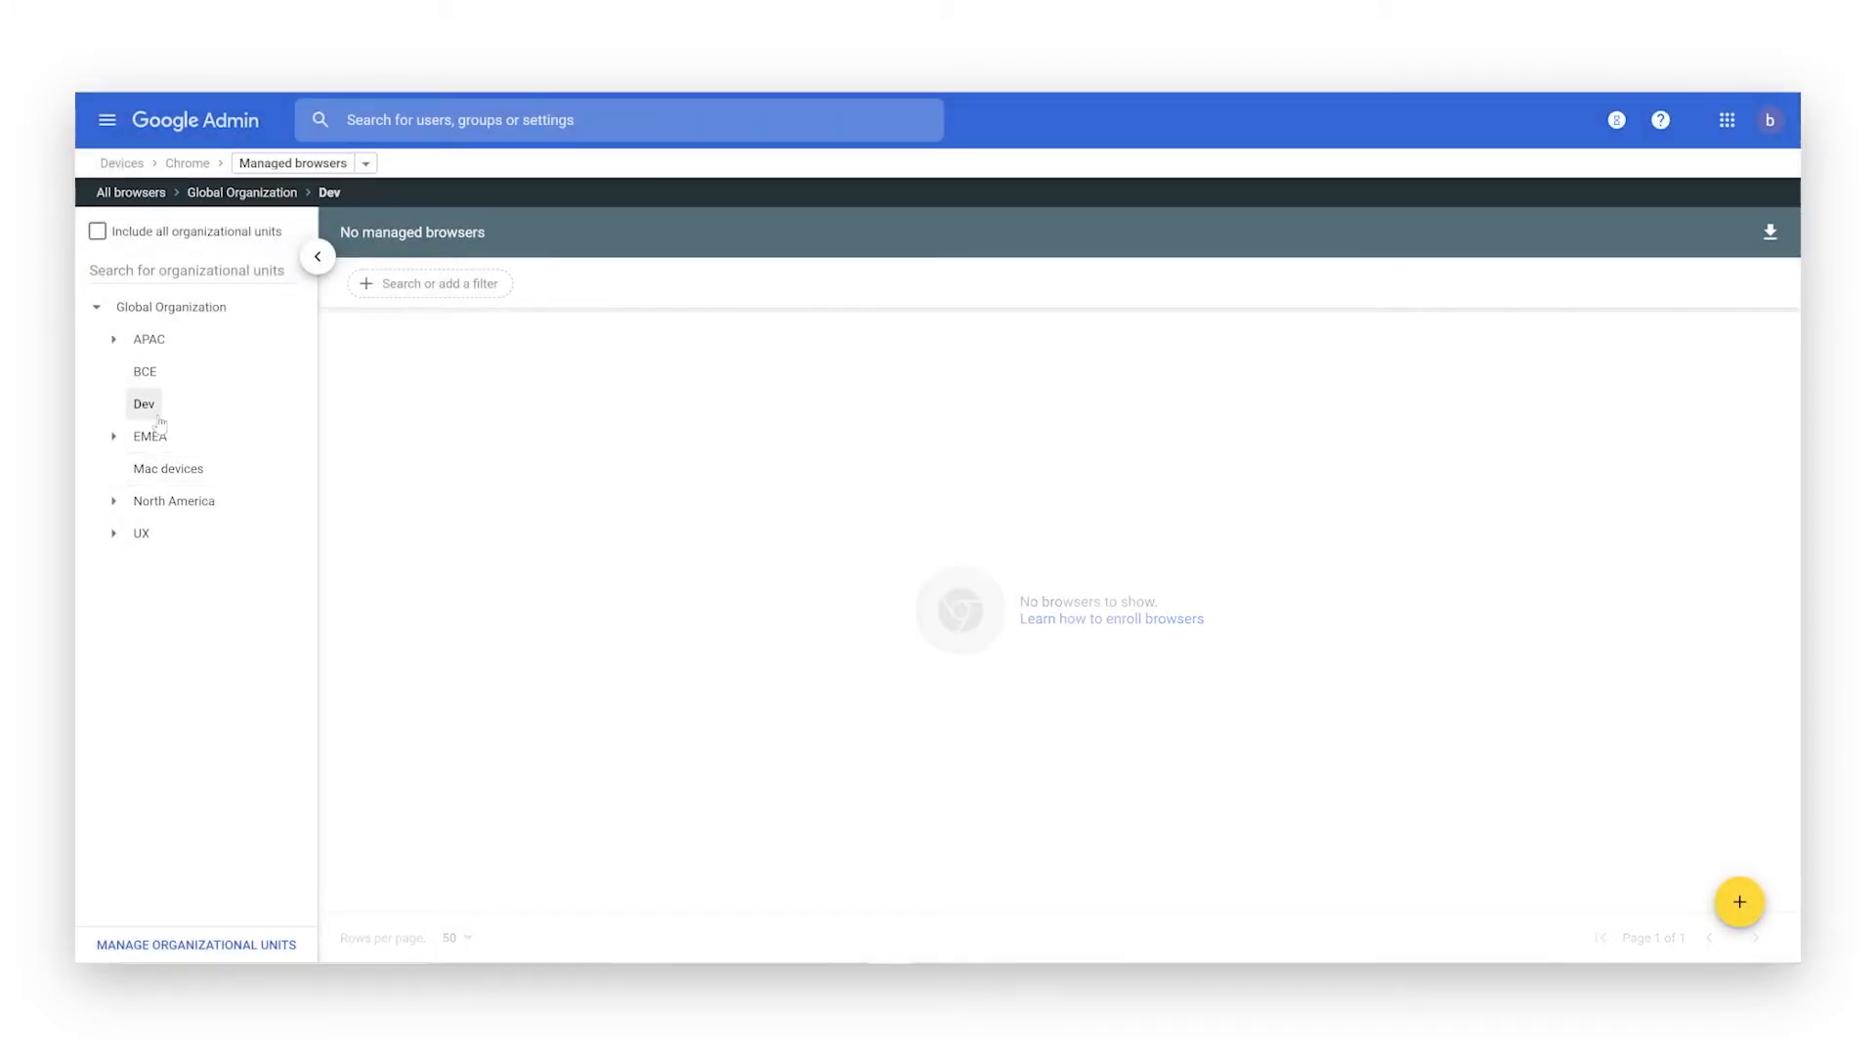
pyautogui.click(1740, 901)
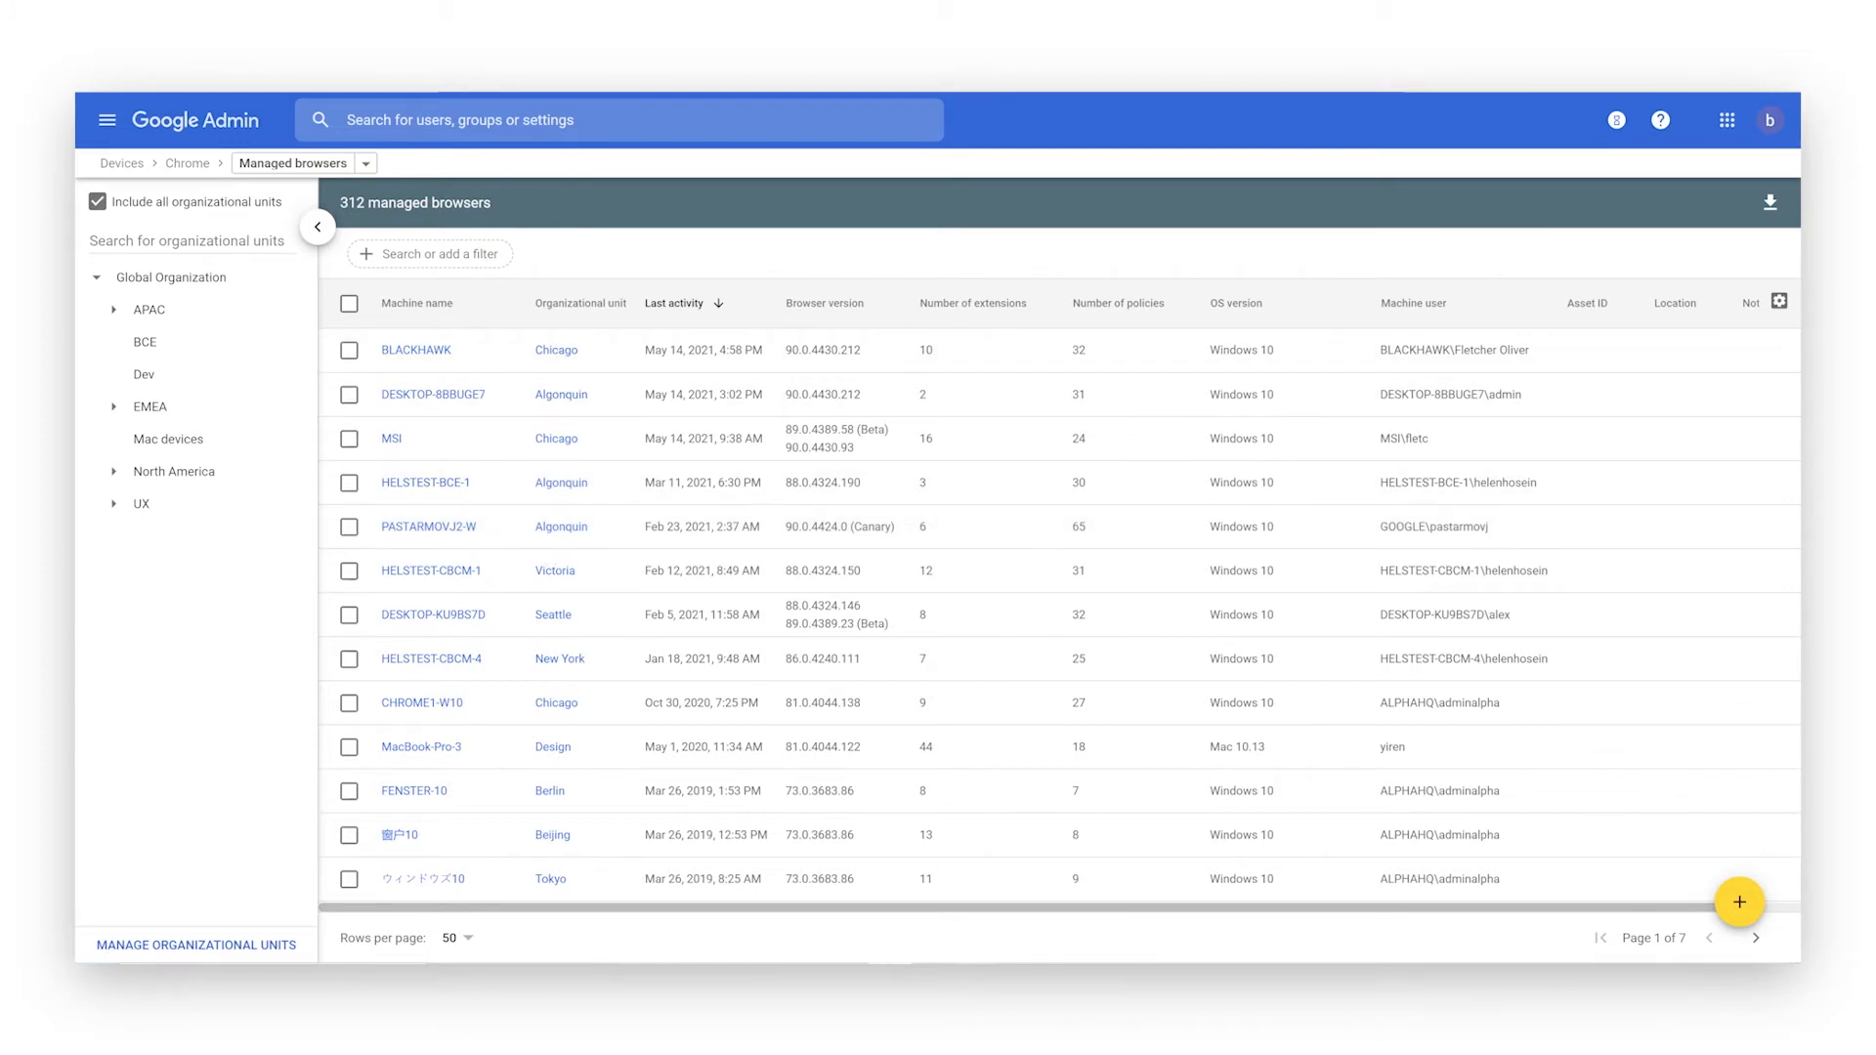
# Check the filter options of the managed browsers list and open the details of the MacBook-Pro-3 machine.
pyautogui.click(435, 254)
pyautogui.click(684, 199)
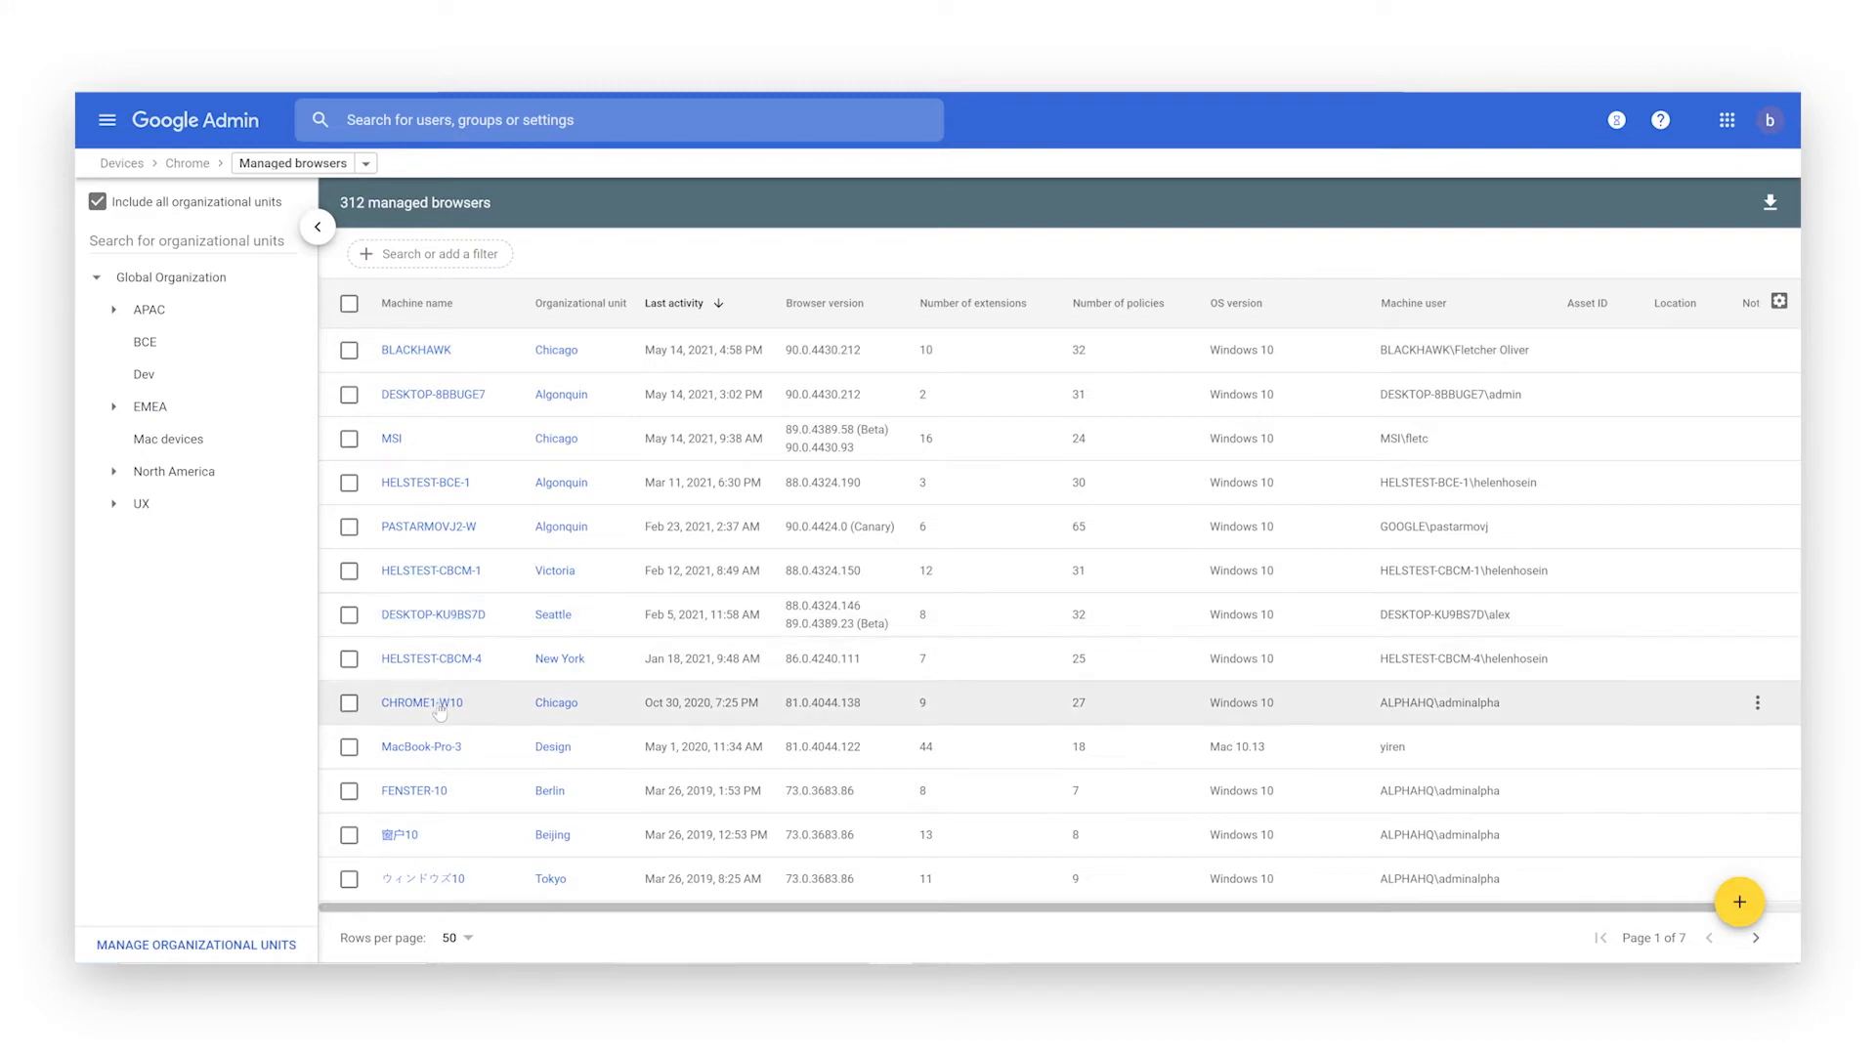
pyautogui.click(395, 752)
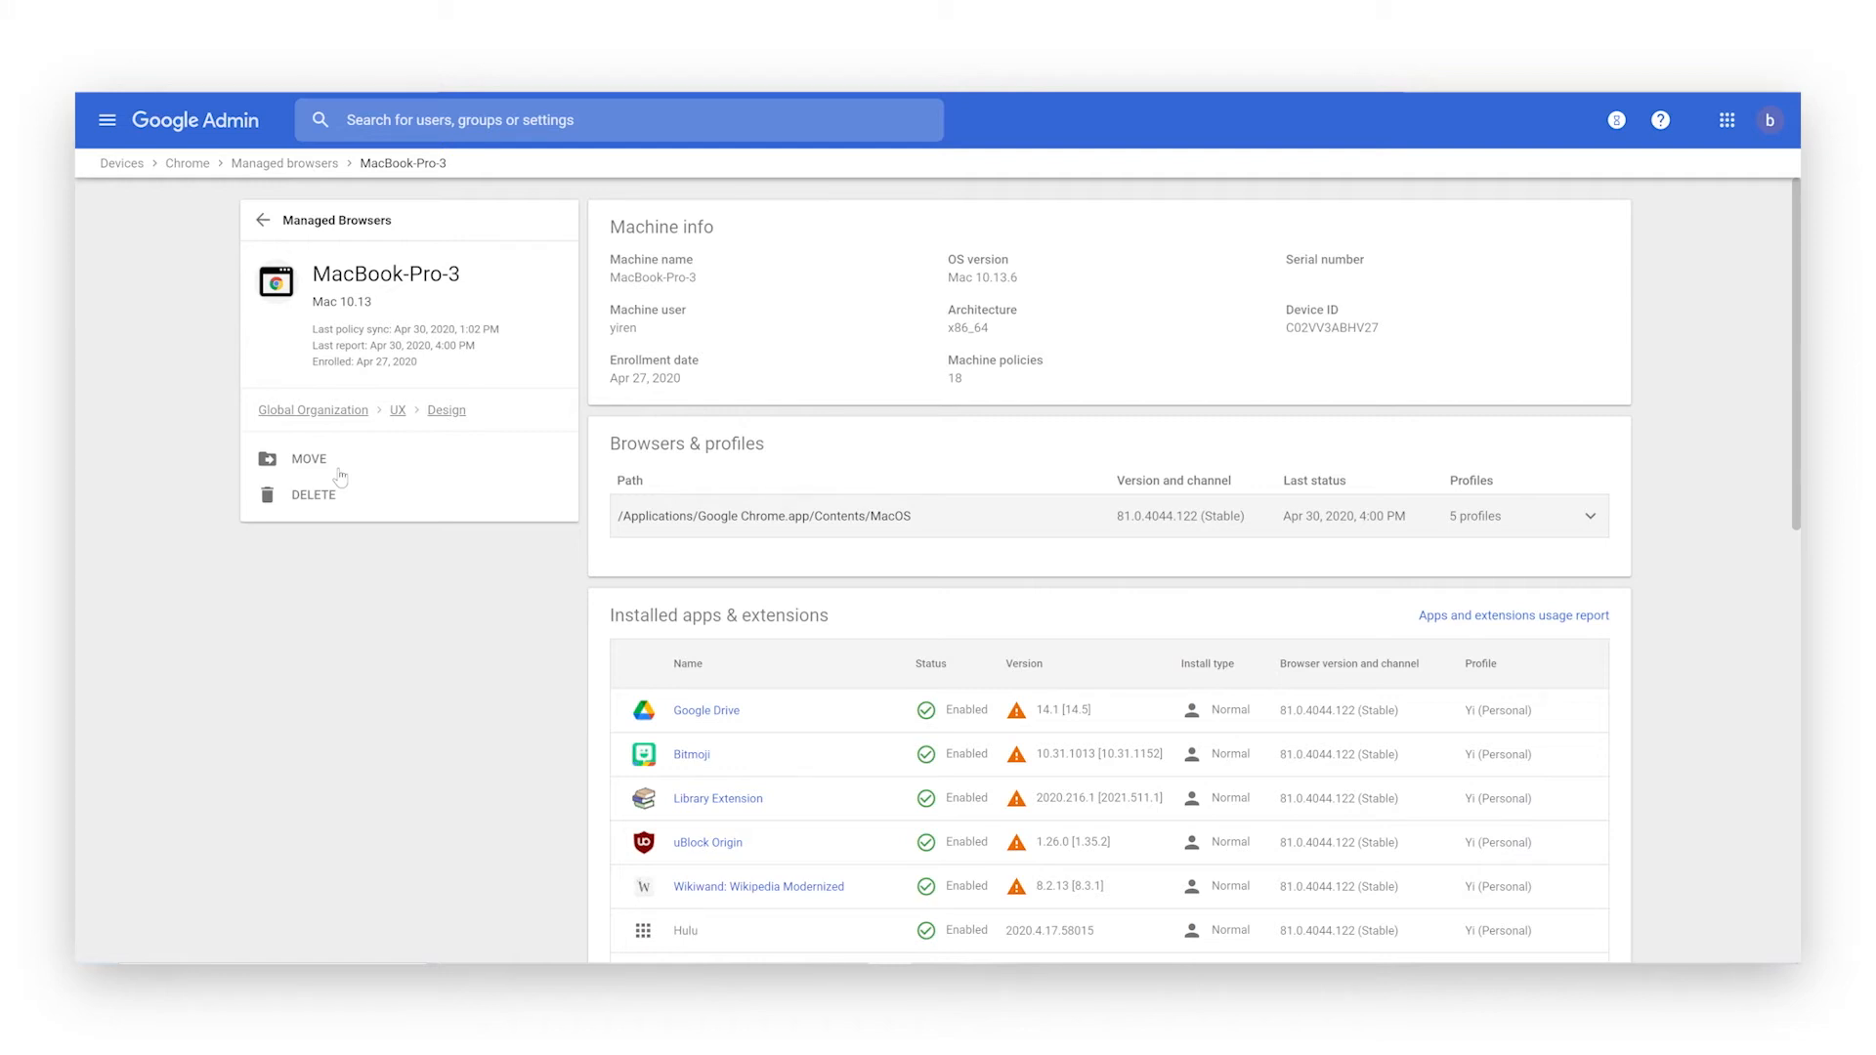
# Expand the Google Chrome profiles on MacBook-Pro-3 and check the cache and cookie clearing options for the work account profile.
pyautogui.click(706, 517)
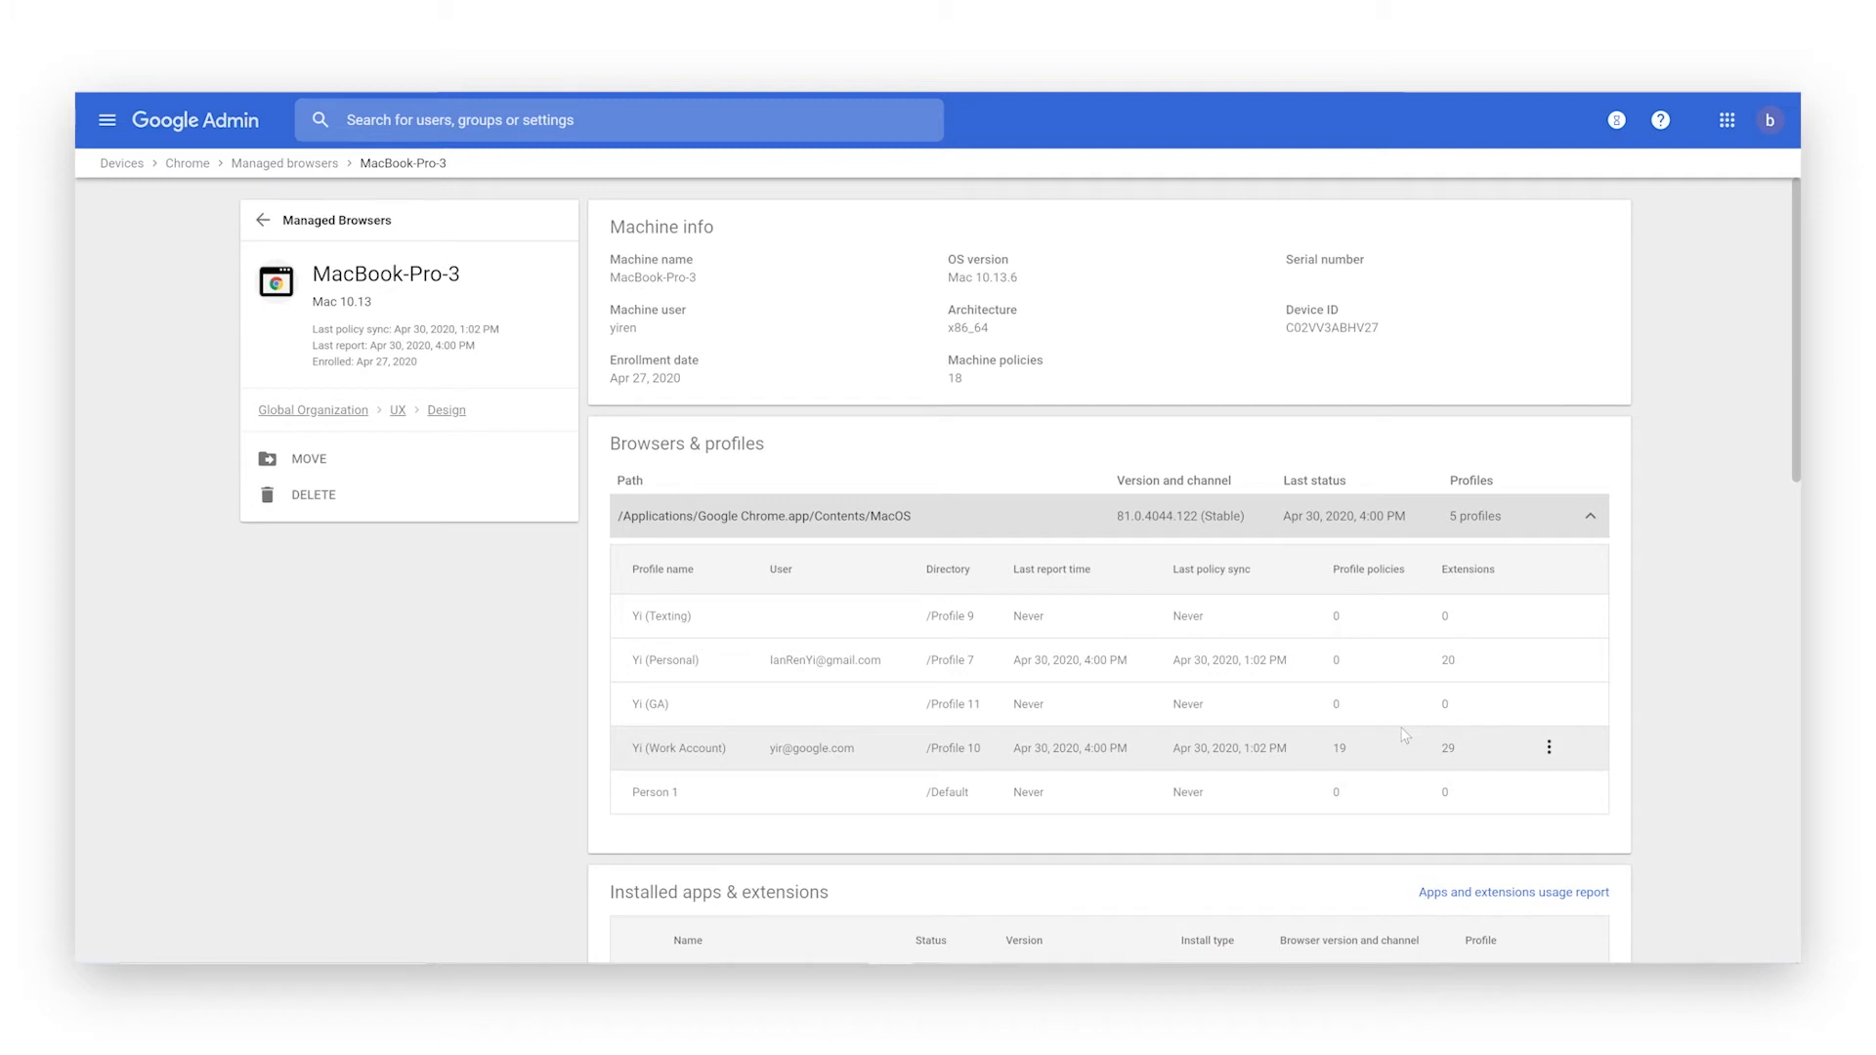
pyautogui.click(1549, 747)
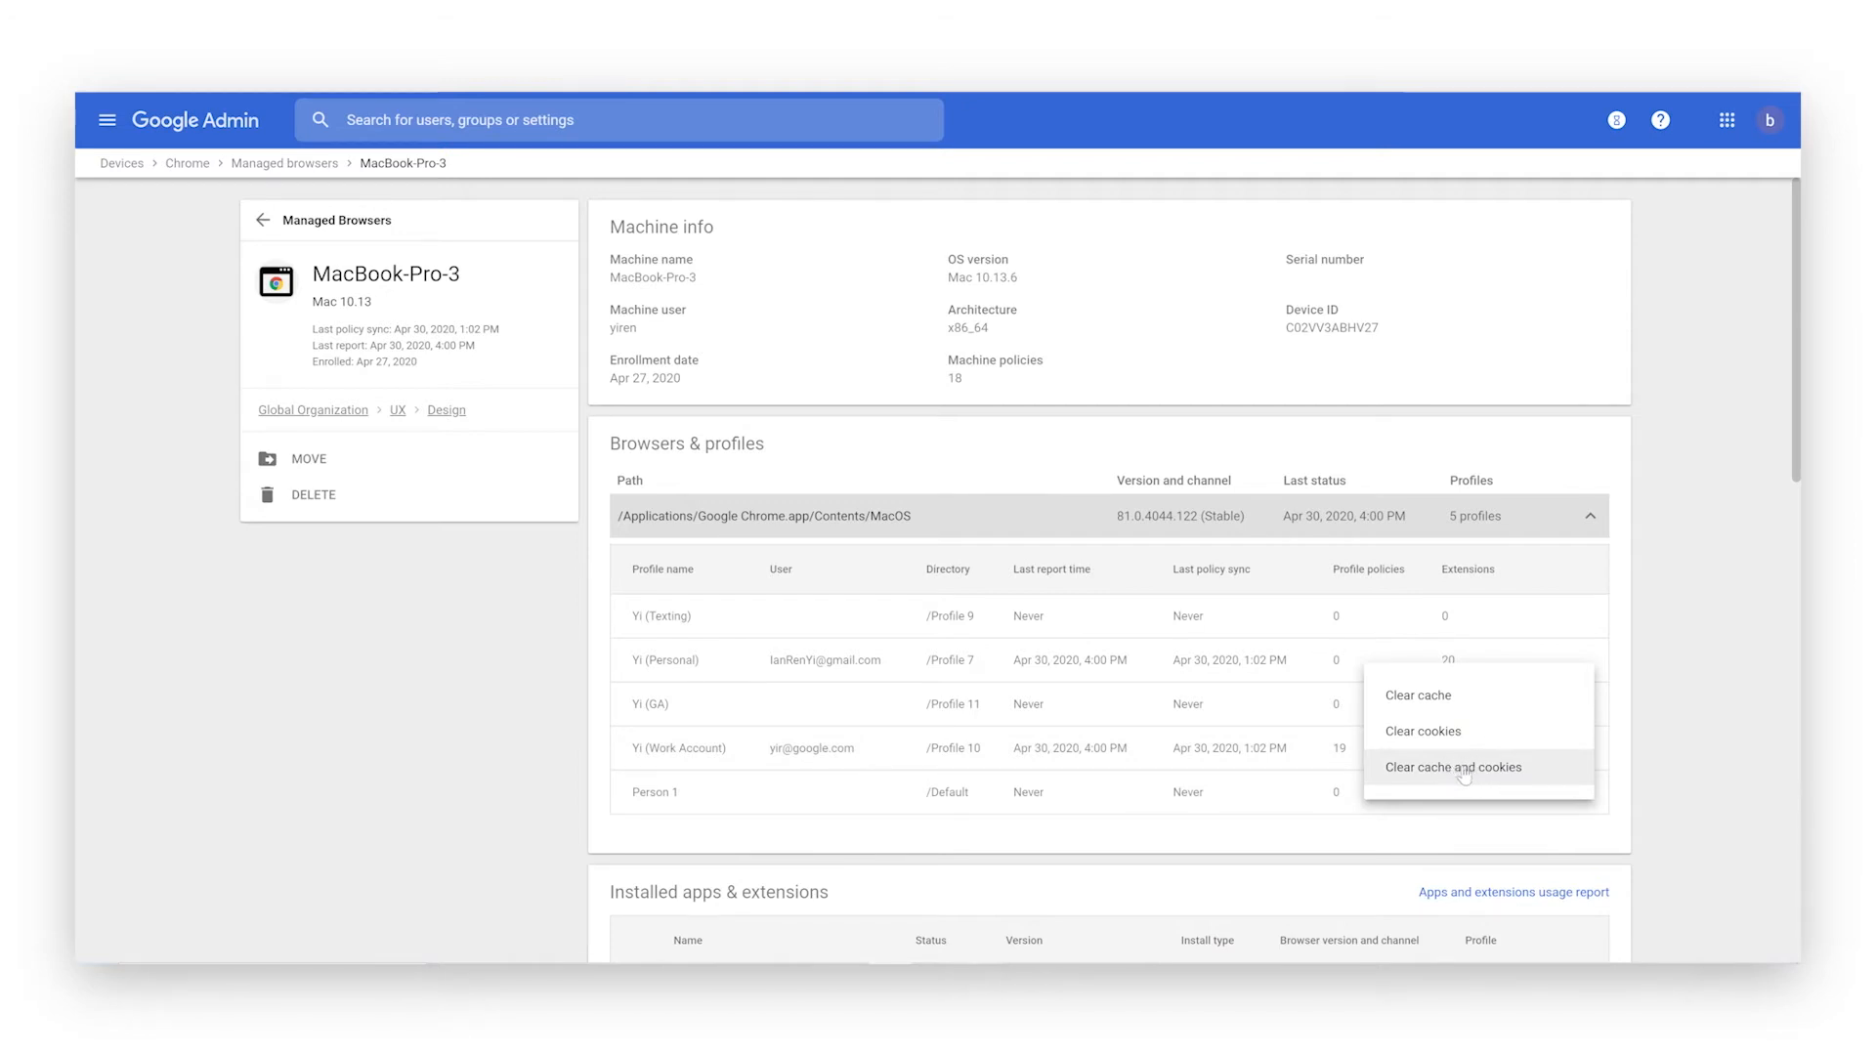
pyautogui.click(1700, 750)
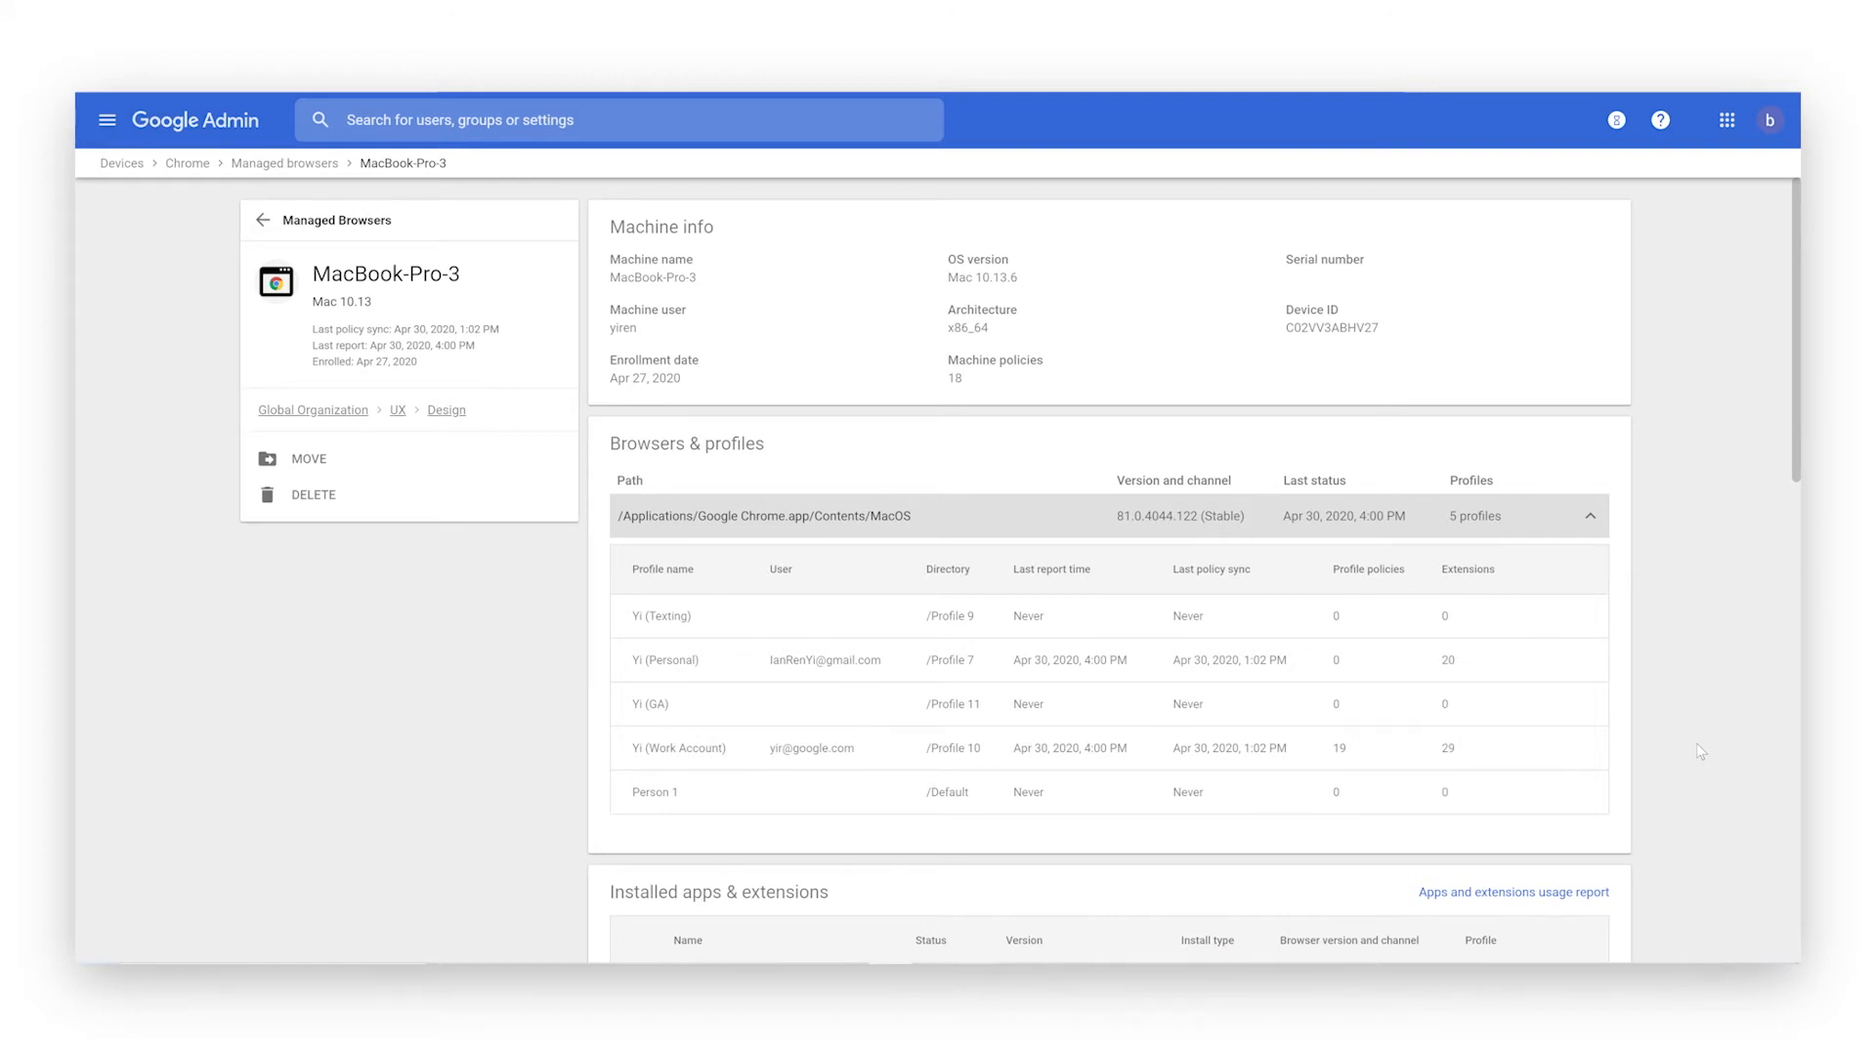
# Look through the installed apps and extensions on MacBook-Pro-3 up to the third page.
pyautogui.scroll(-6, 1701, 750)
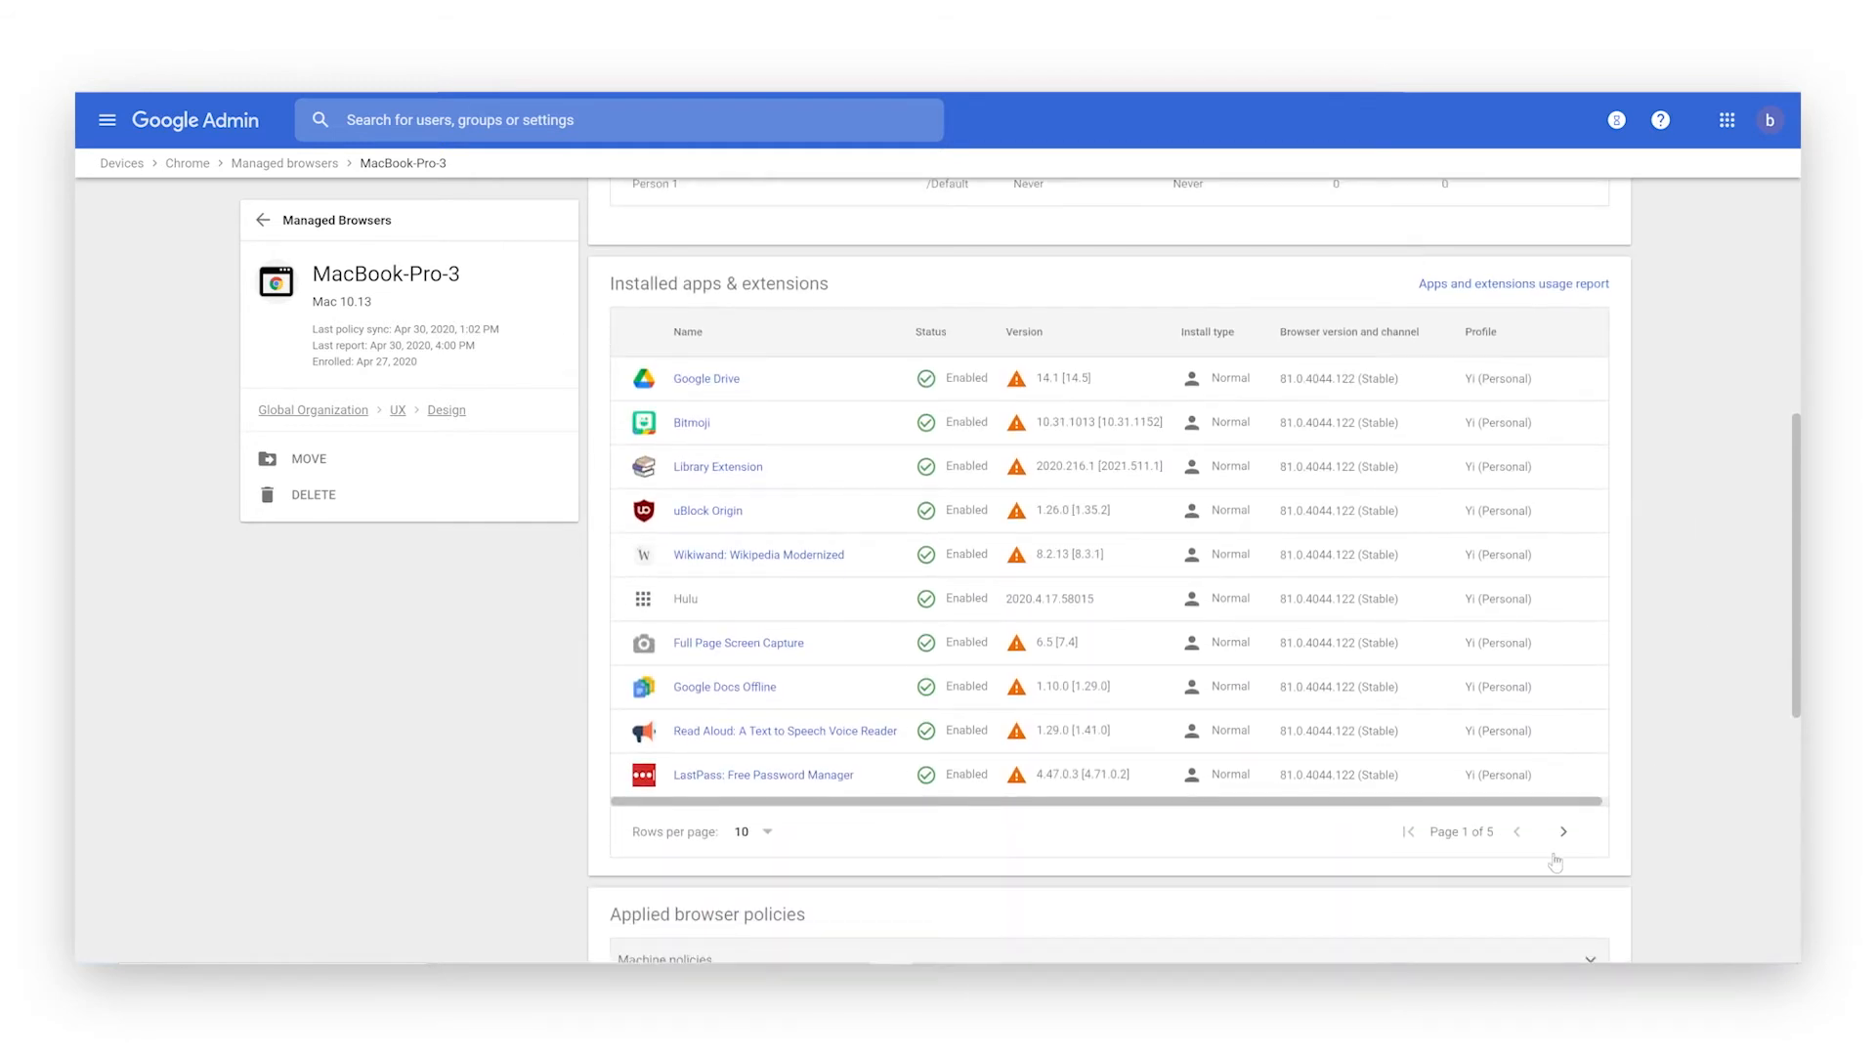
pyautogui.click(1561, 834)
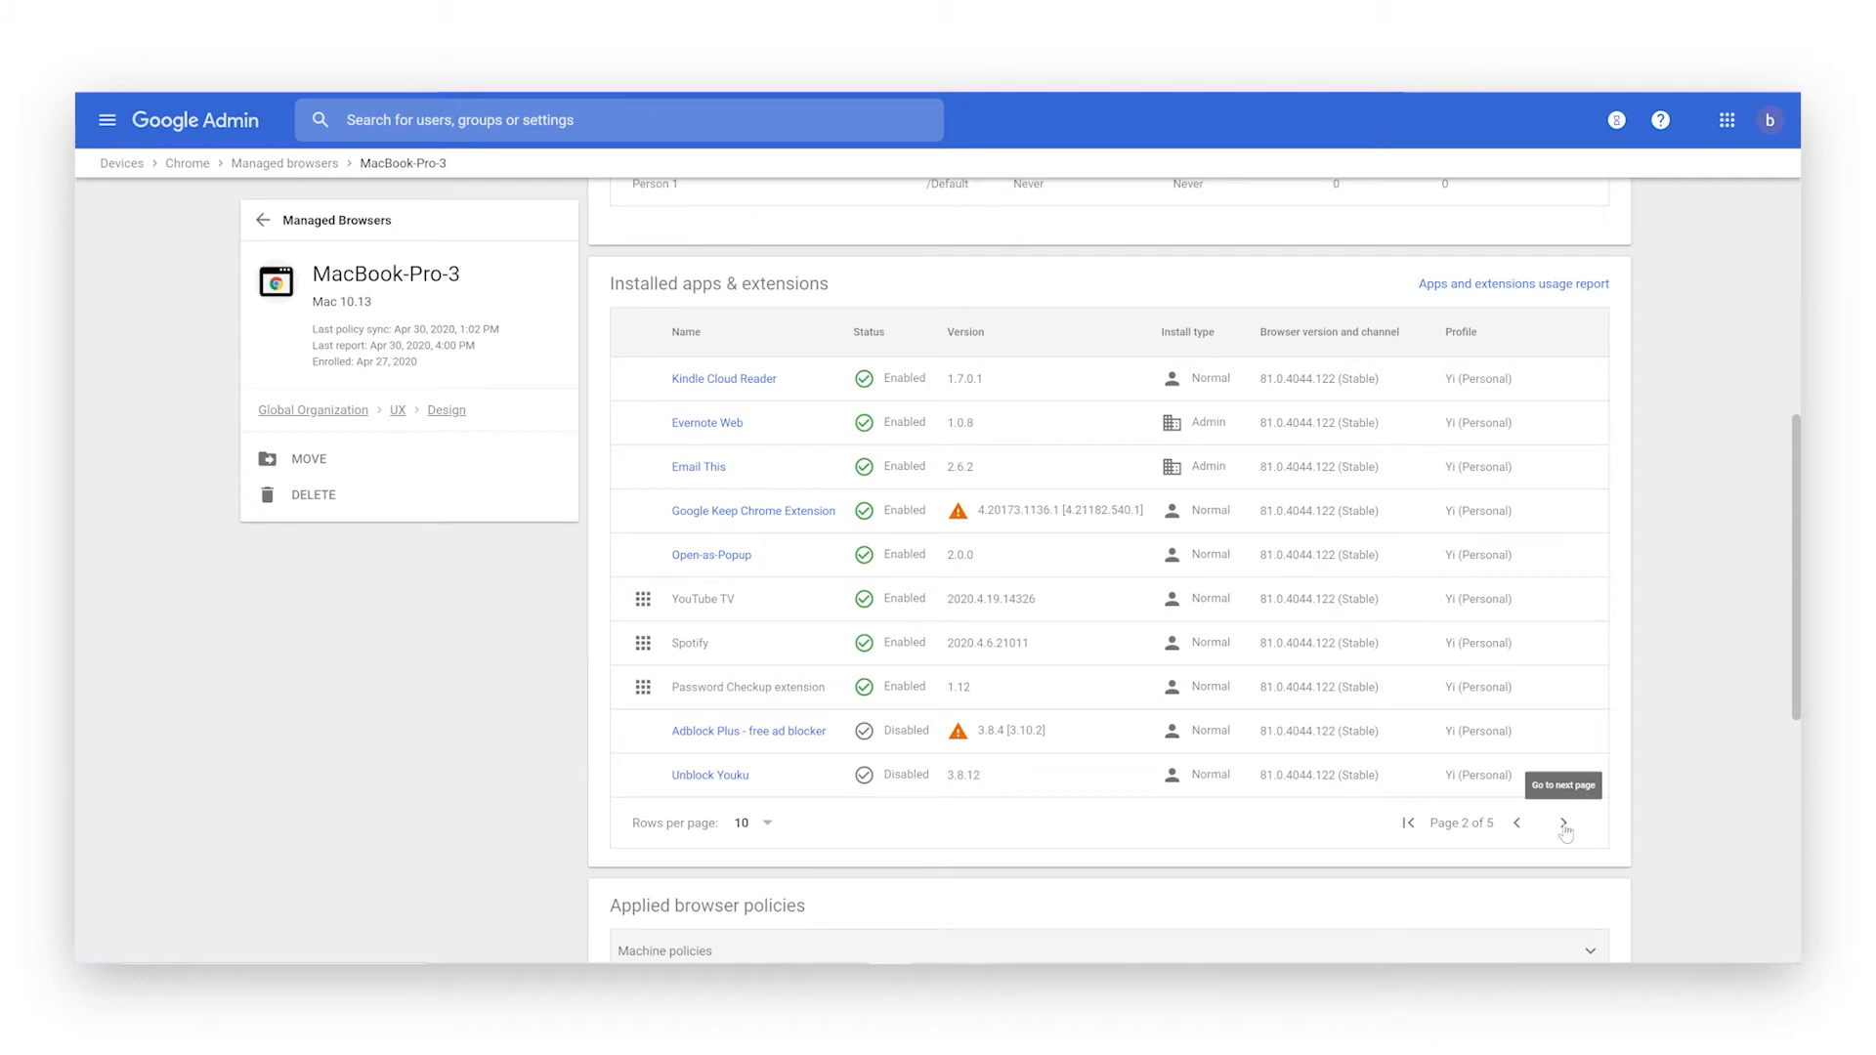
pyautogui.click(1577, 825)
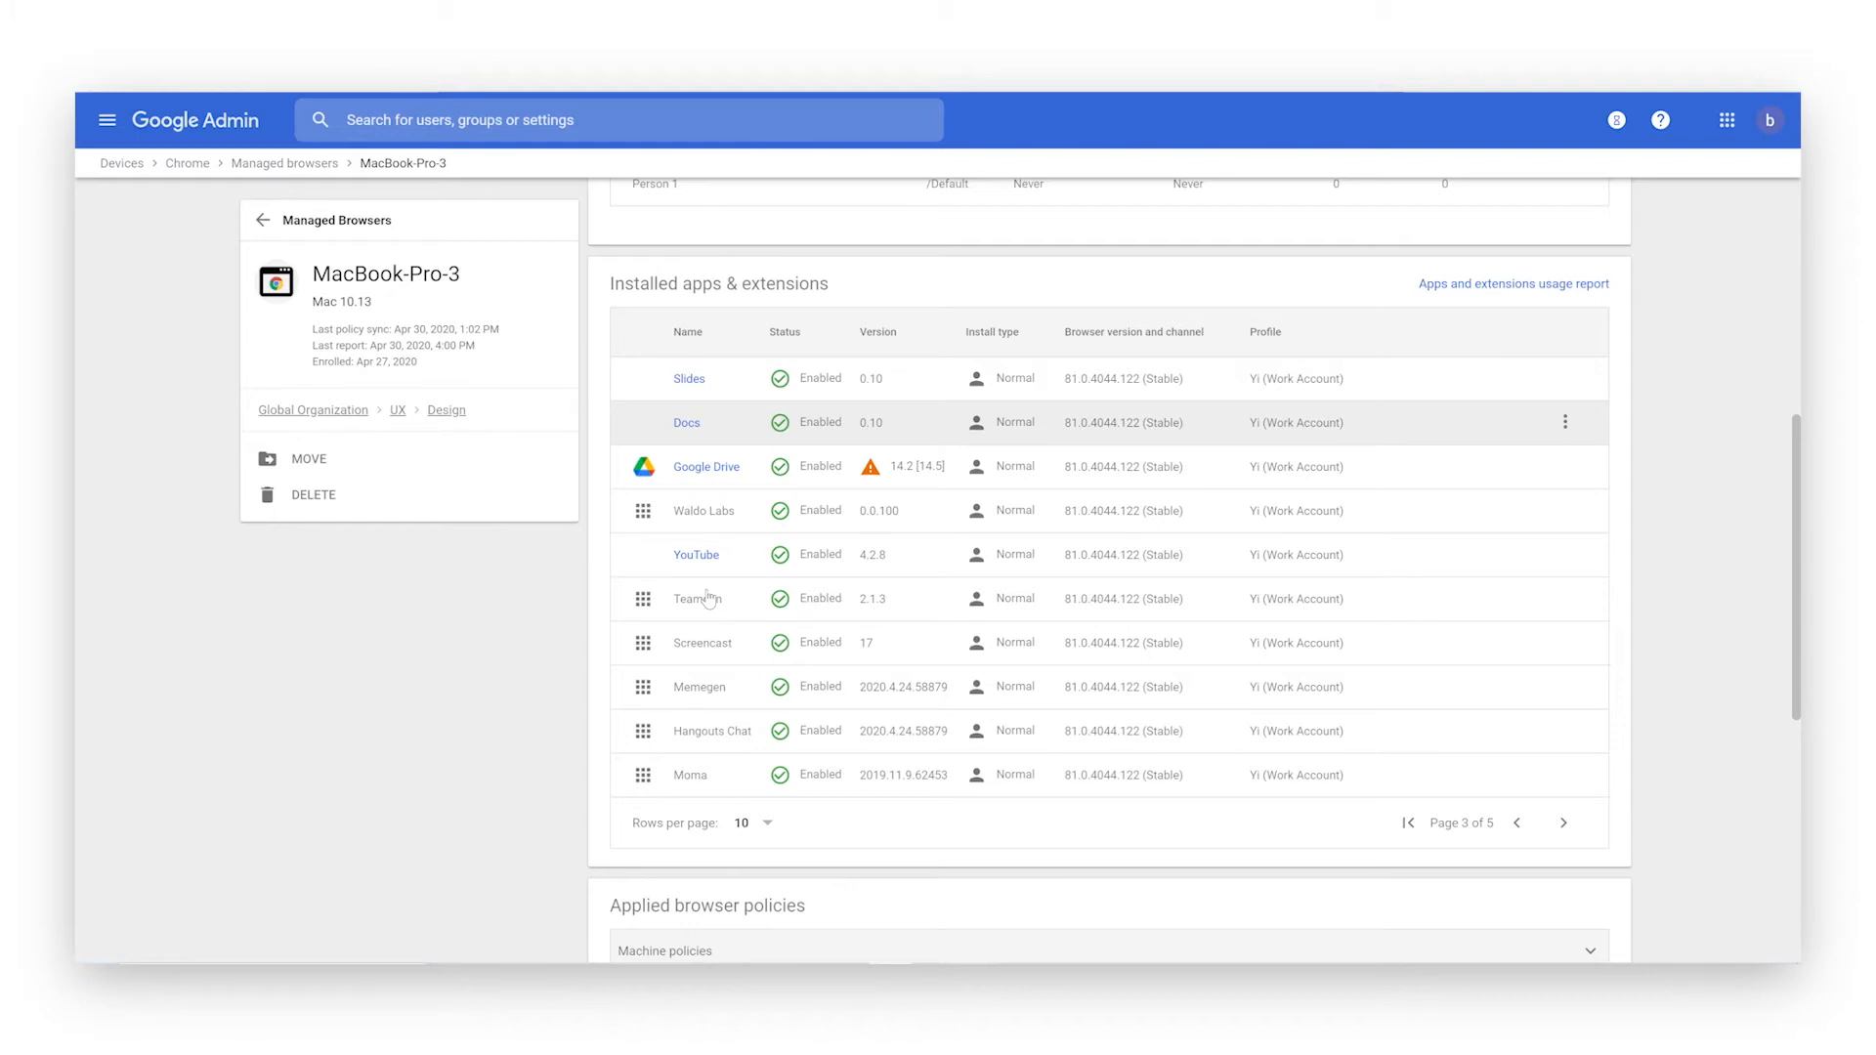
# Expand the machine policies applied to MacBook-Pro-3 and review them along with the plugins and custom fields.
pyautogui.scroll(-3, 710, 598)
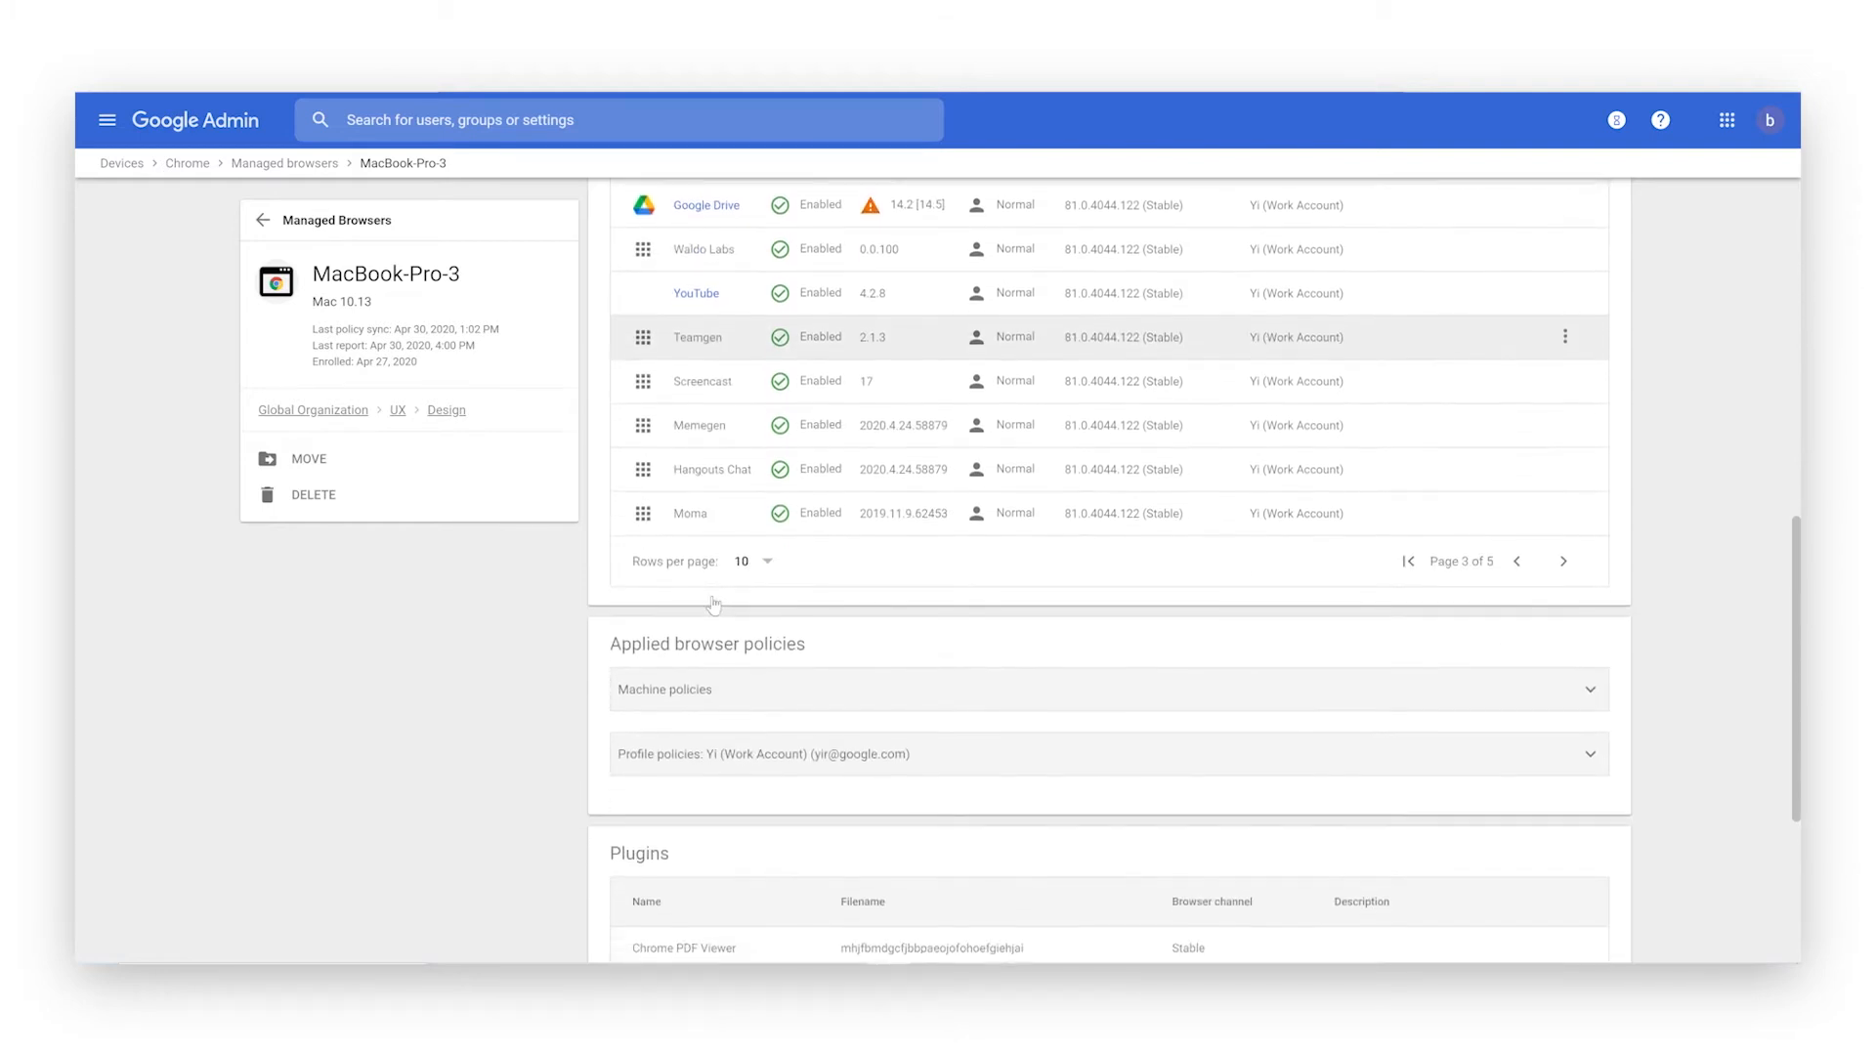
pyautogui.click(700, 652)
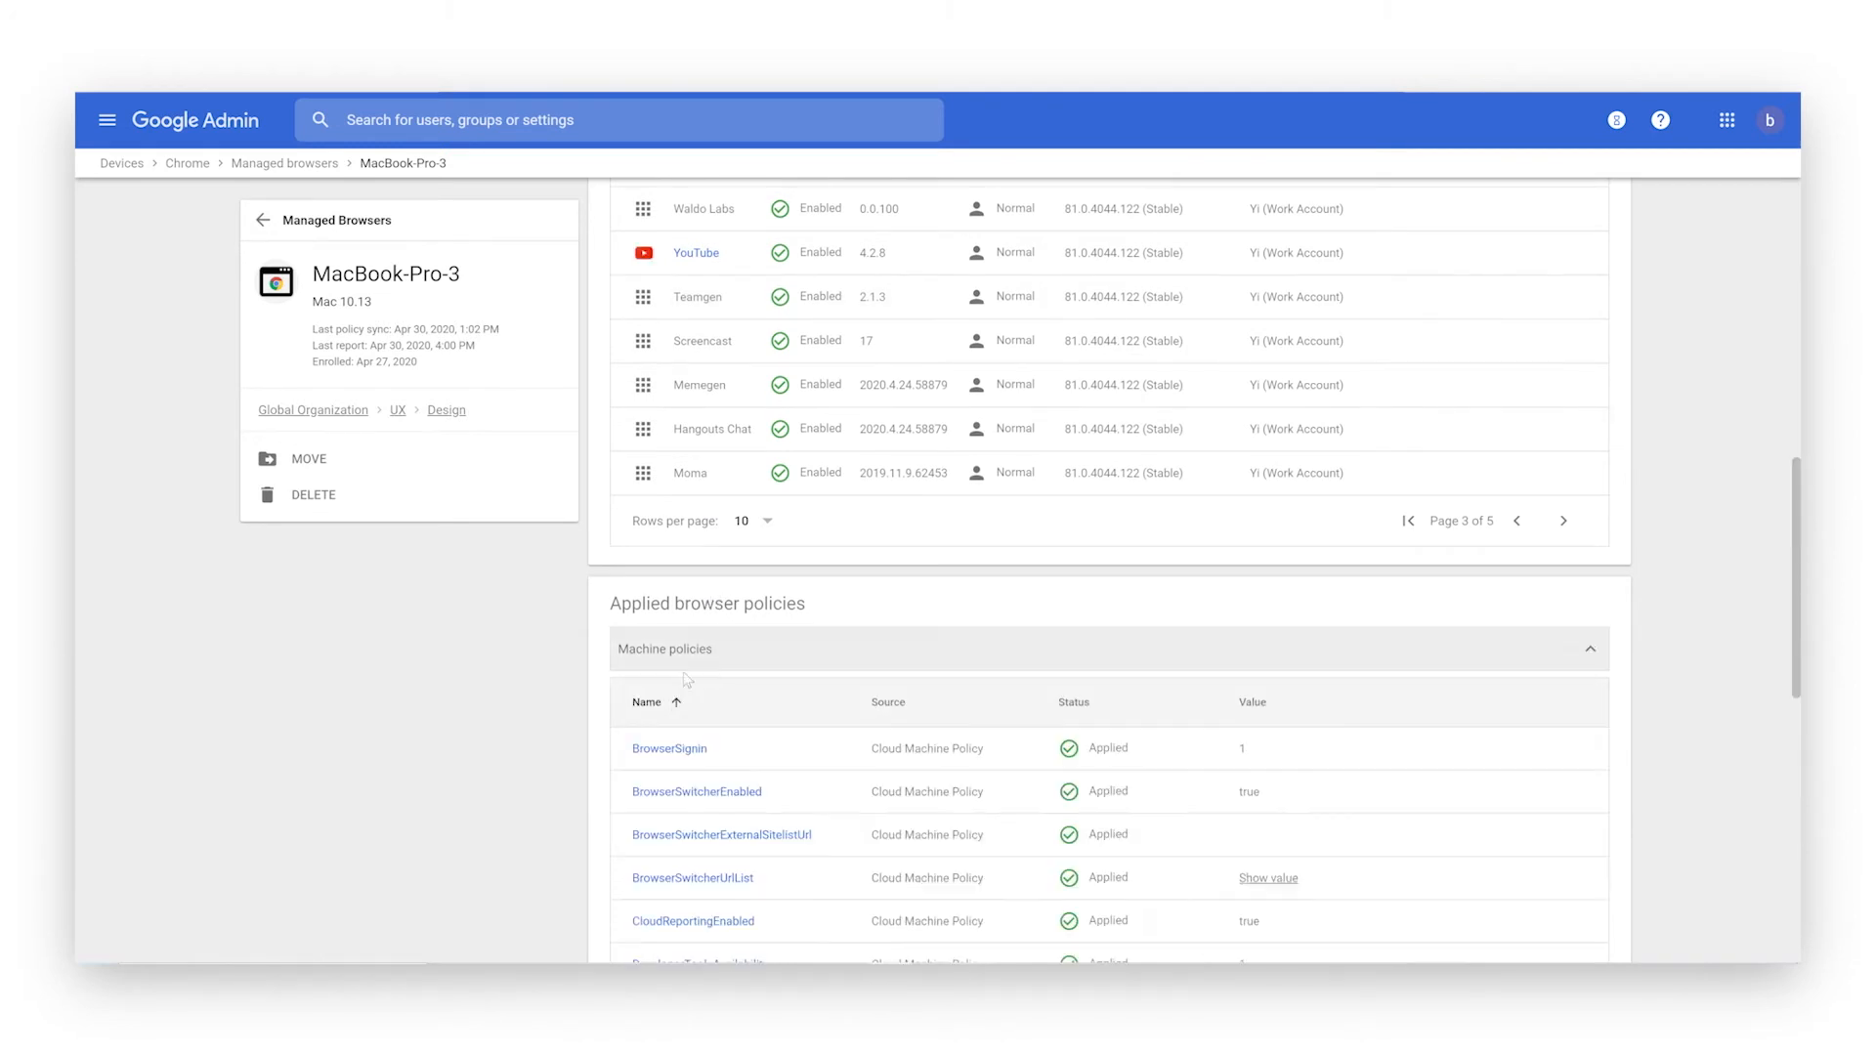
pyautogui.scroll(-3, 606, 708)
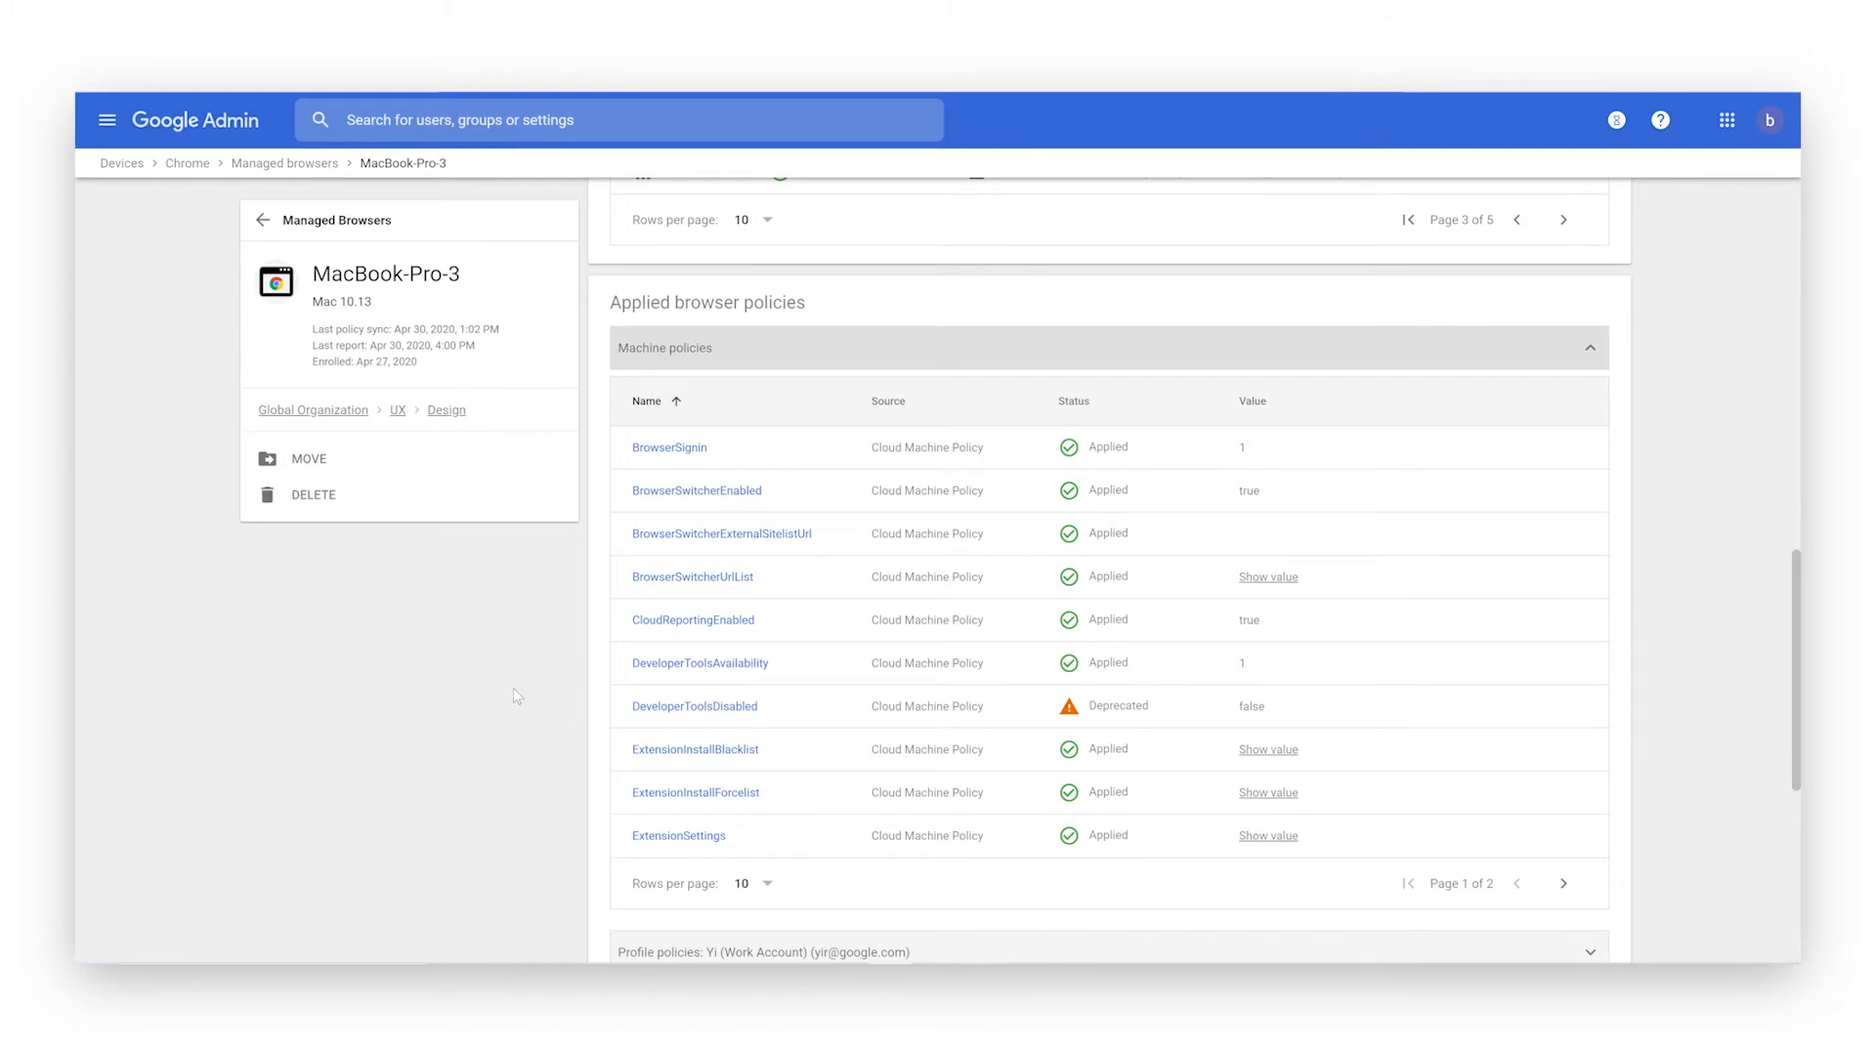
pyautogui.scroll(-4, 513, 689)
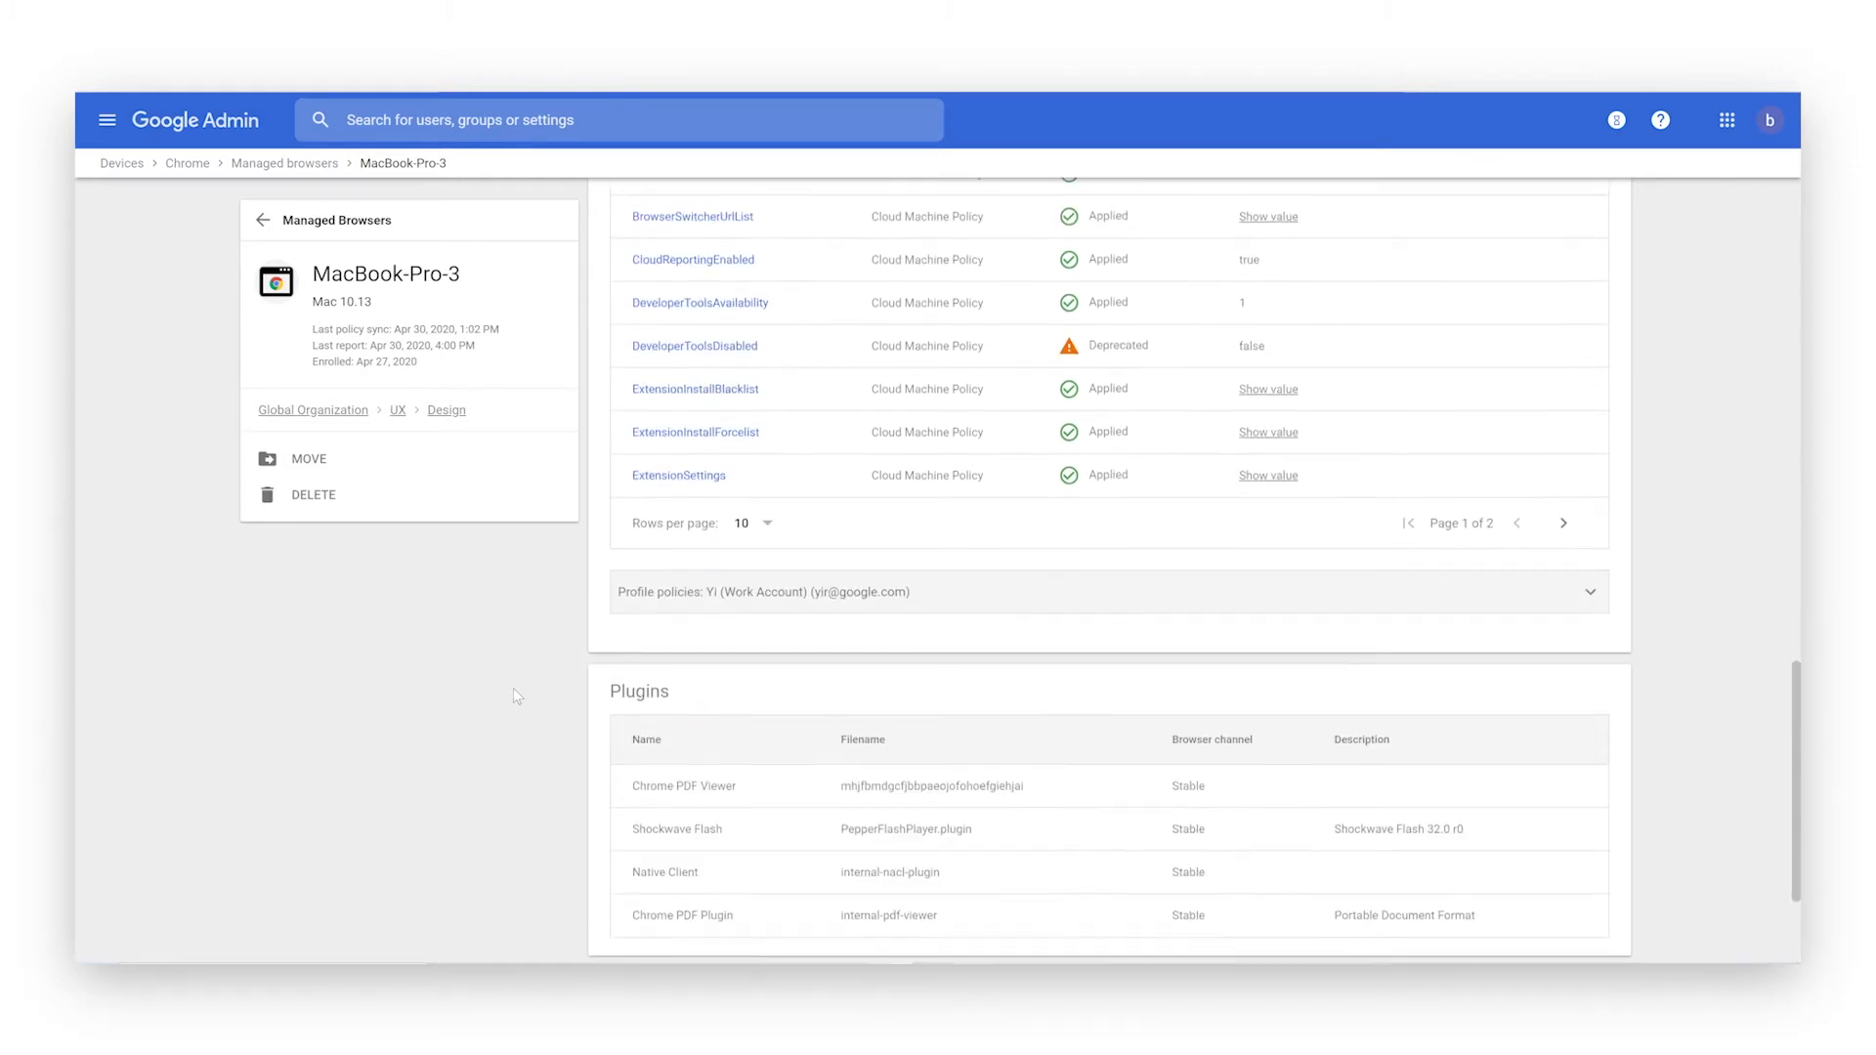
pyautogui.scroll(-2, 714, 772)
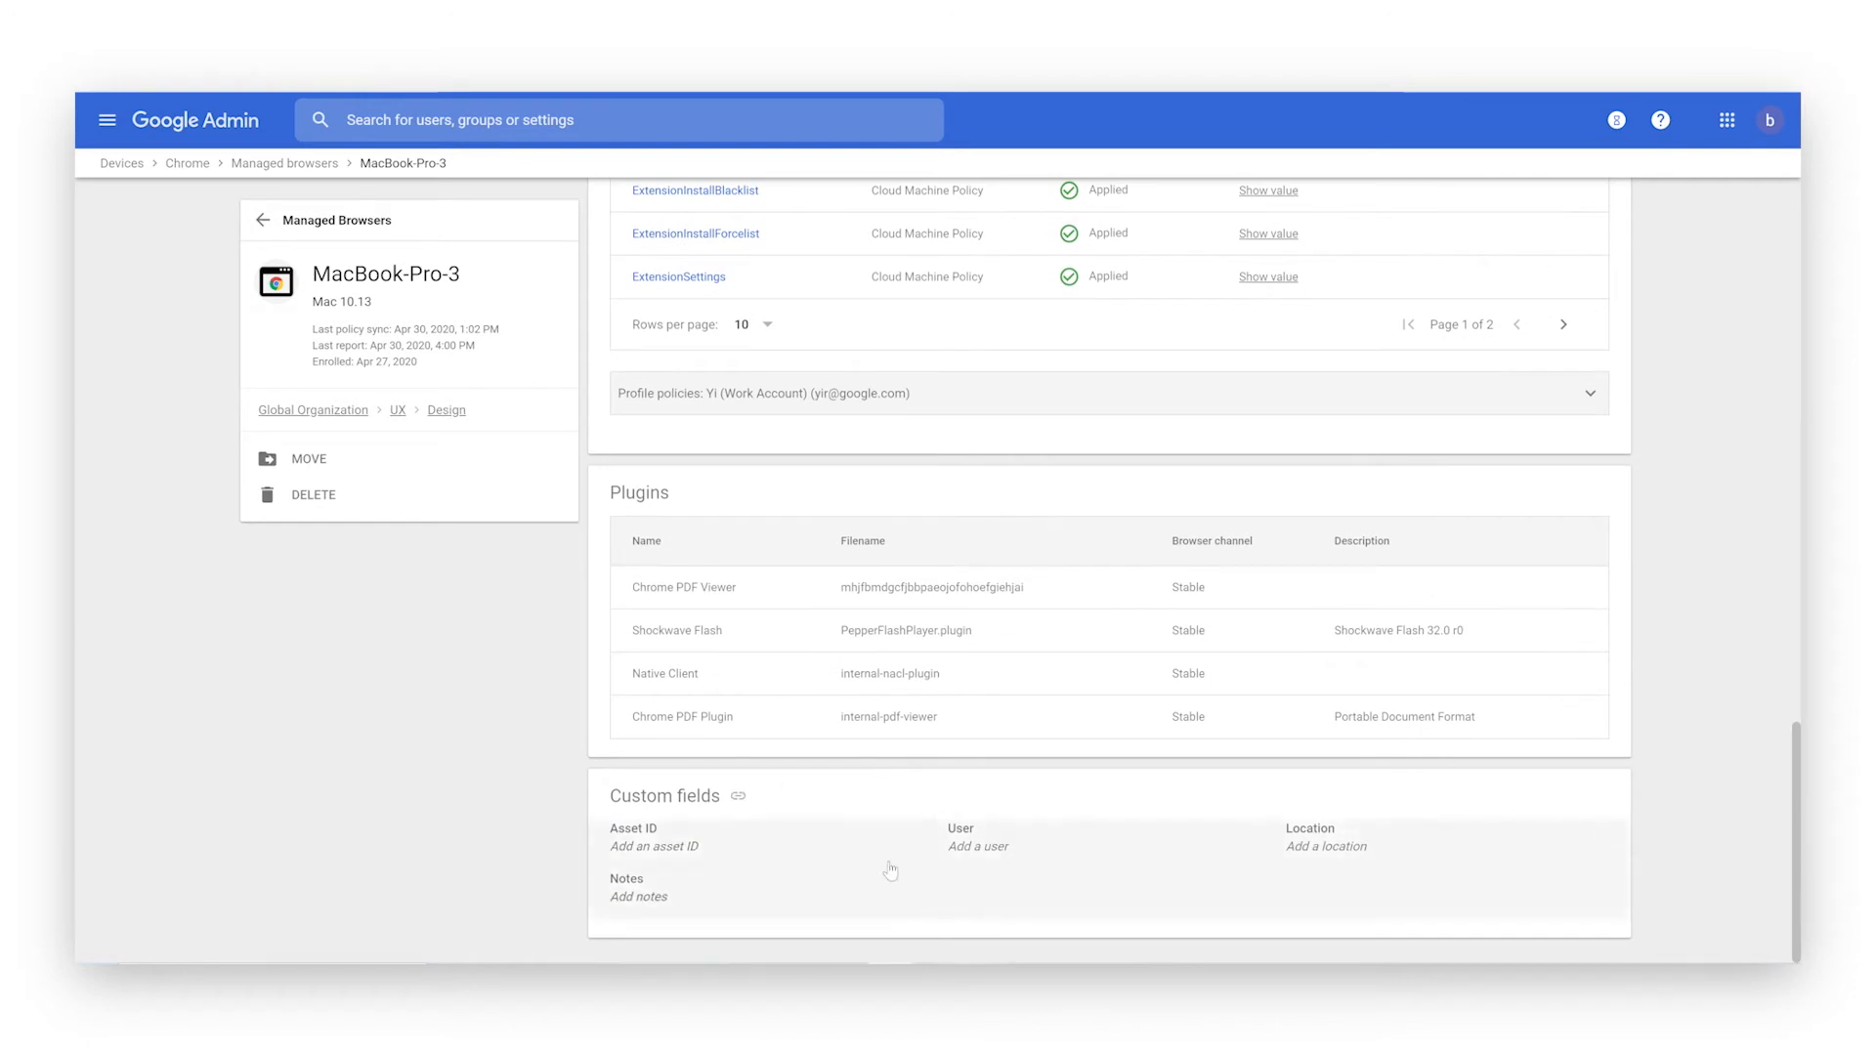
pyautogui.scroll(18, 880, 702)
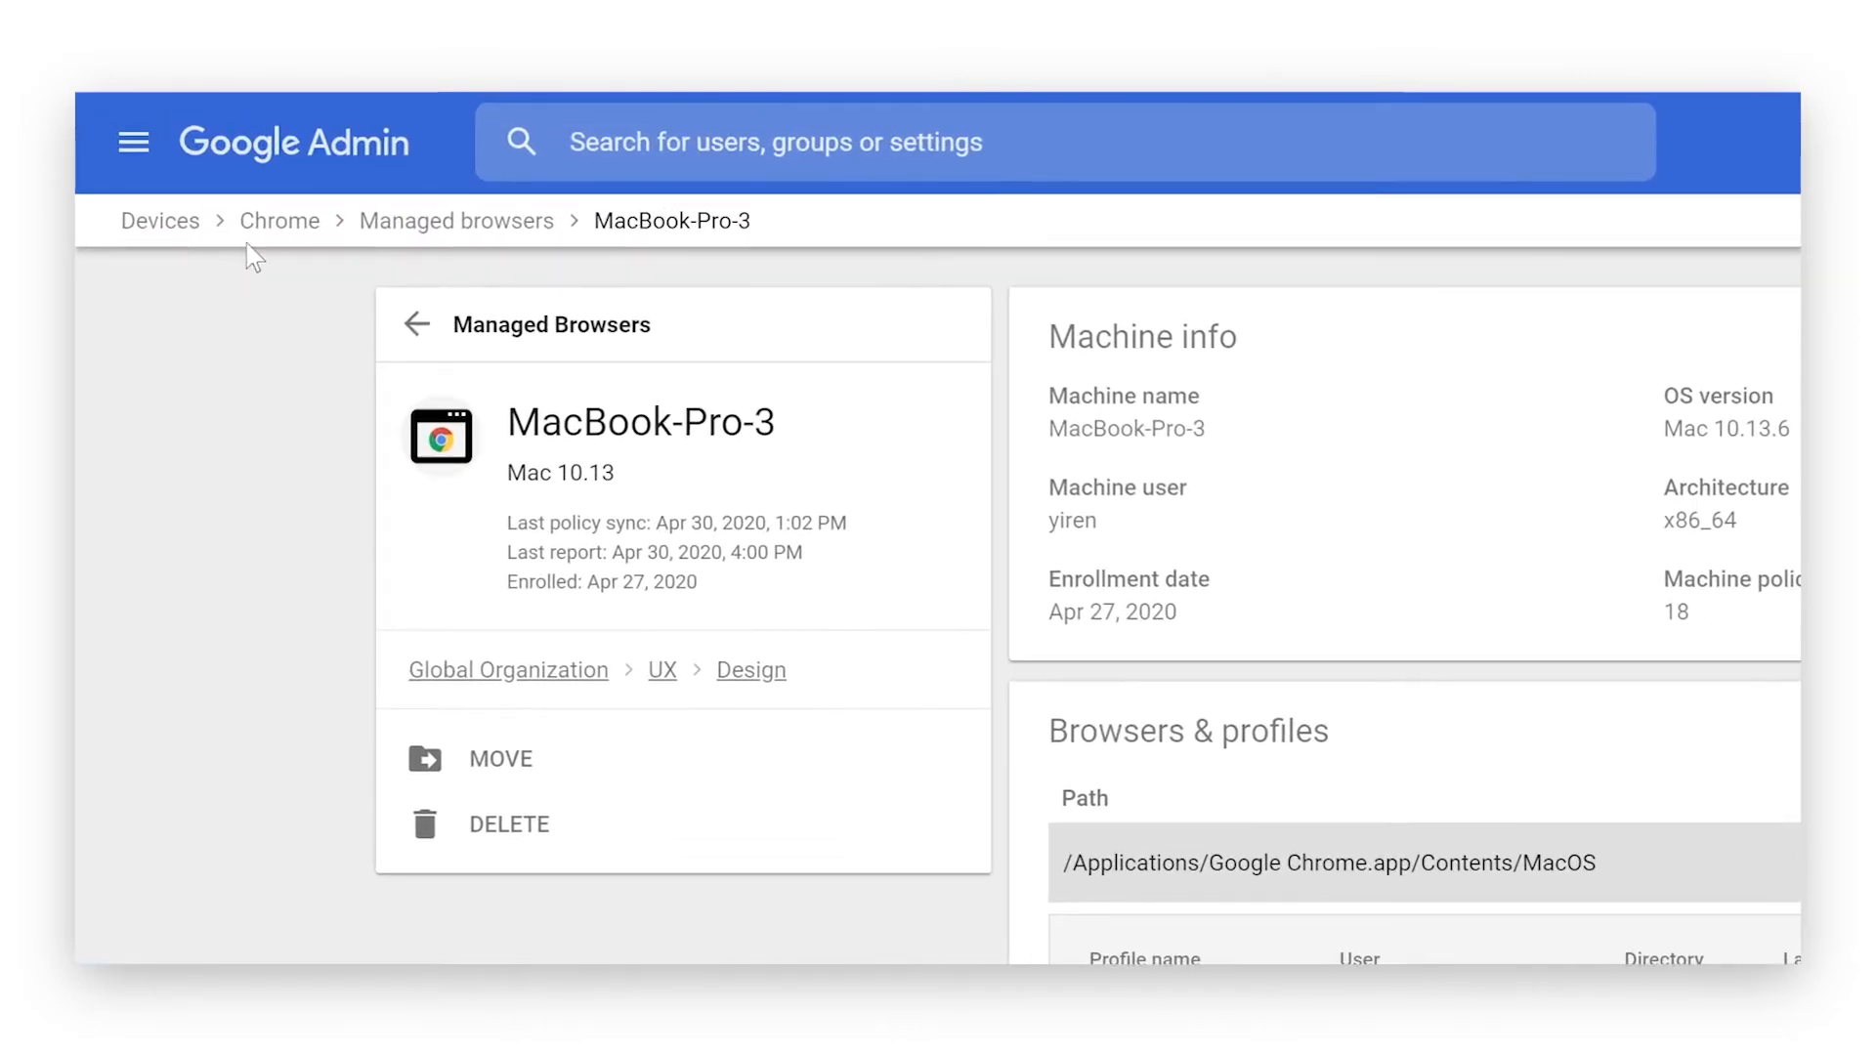
# Open the Enrollment tokens list in Chrome management and look through it on to the second page.
pyautogui.click(286, 223)
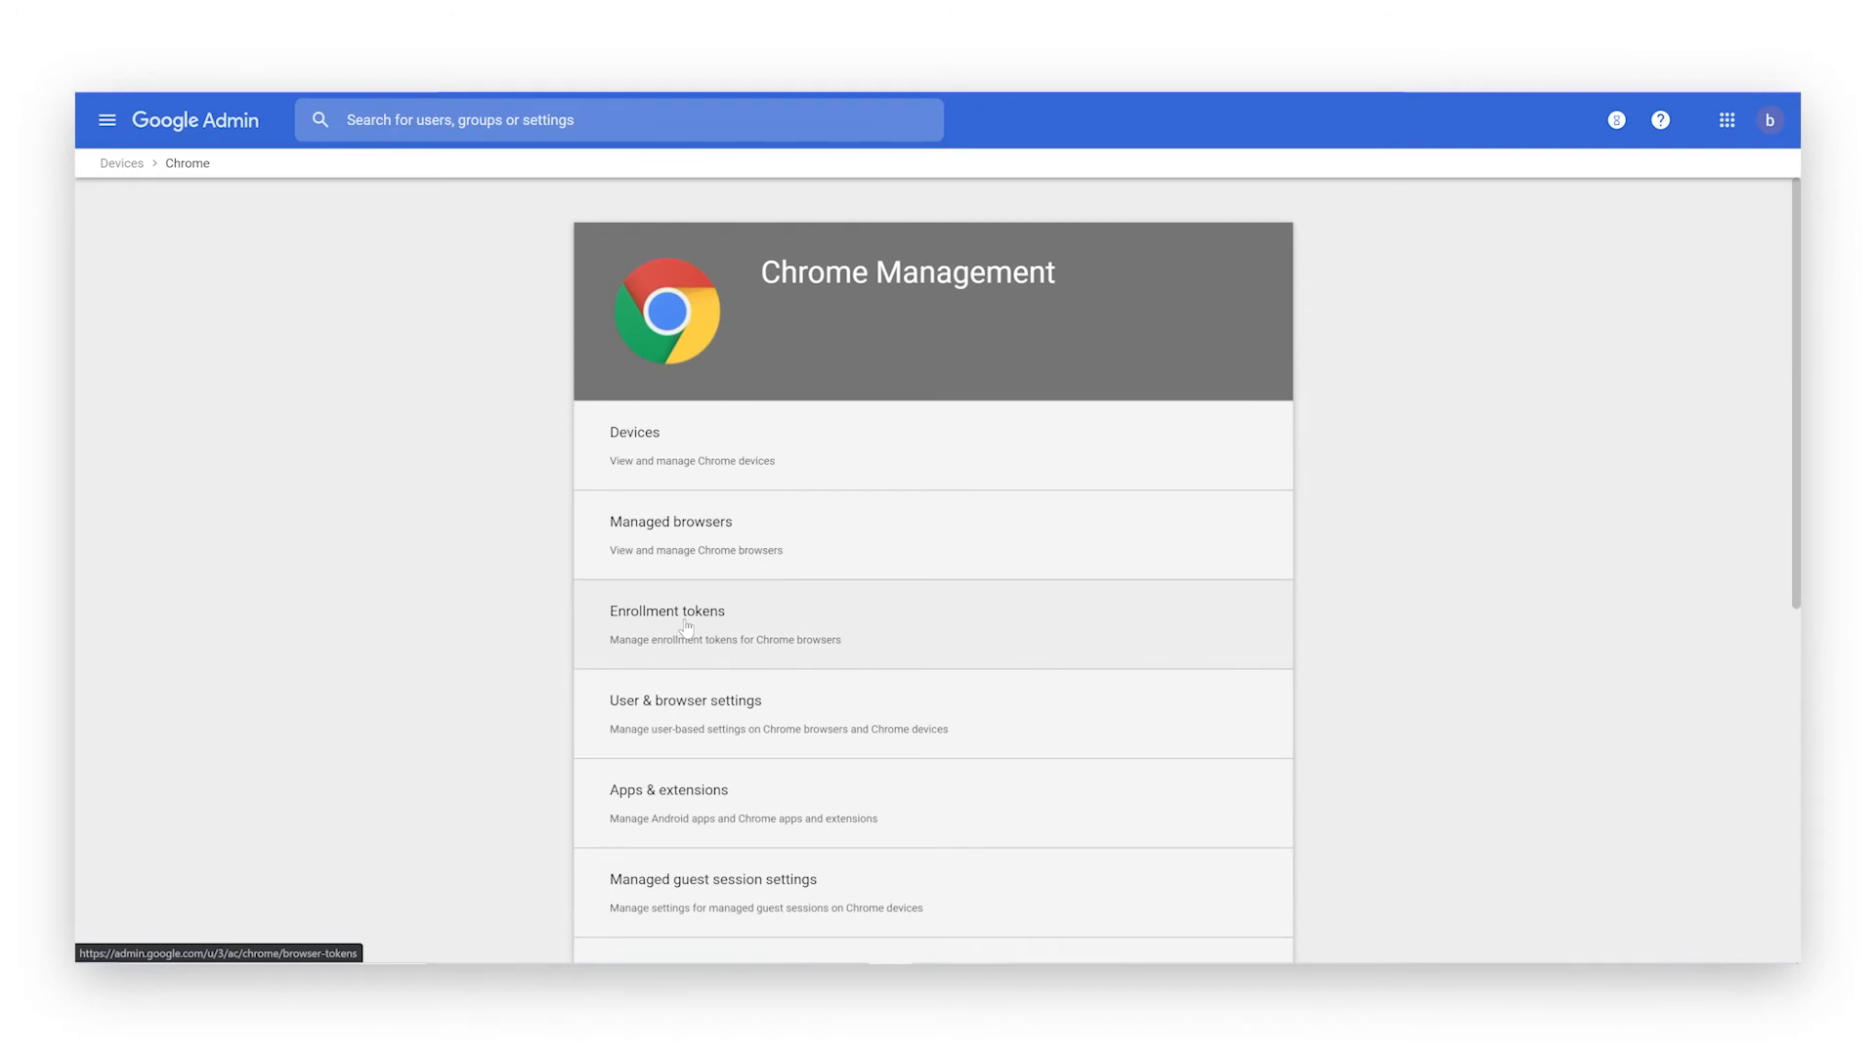
pyautogui.click(687, 624)
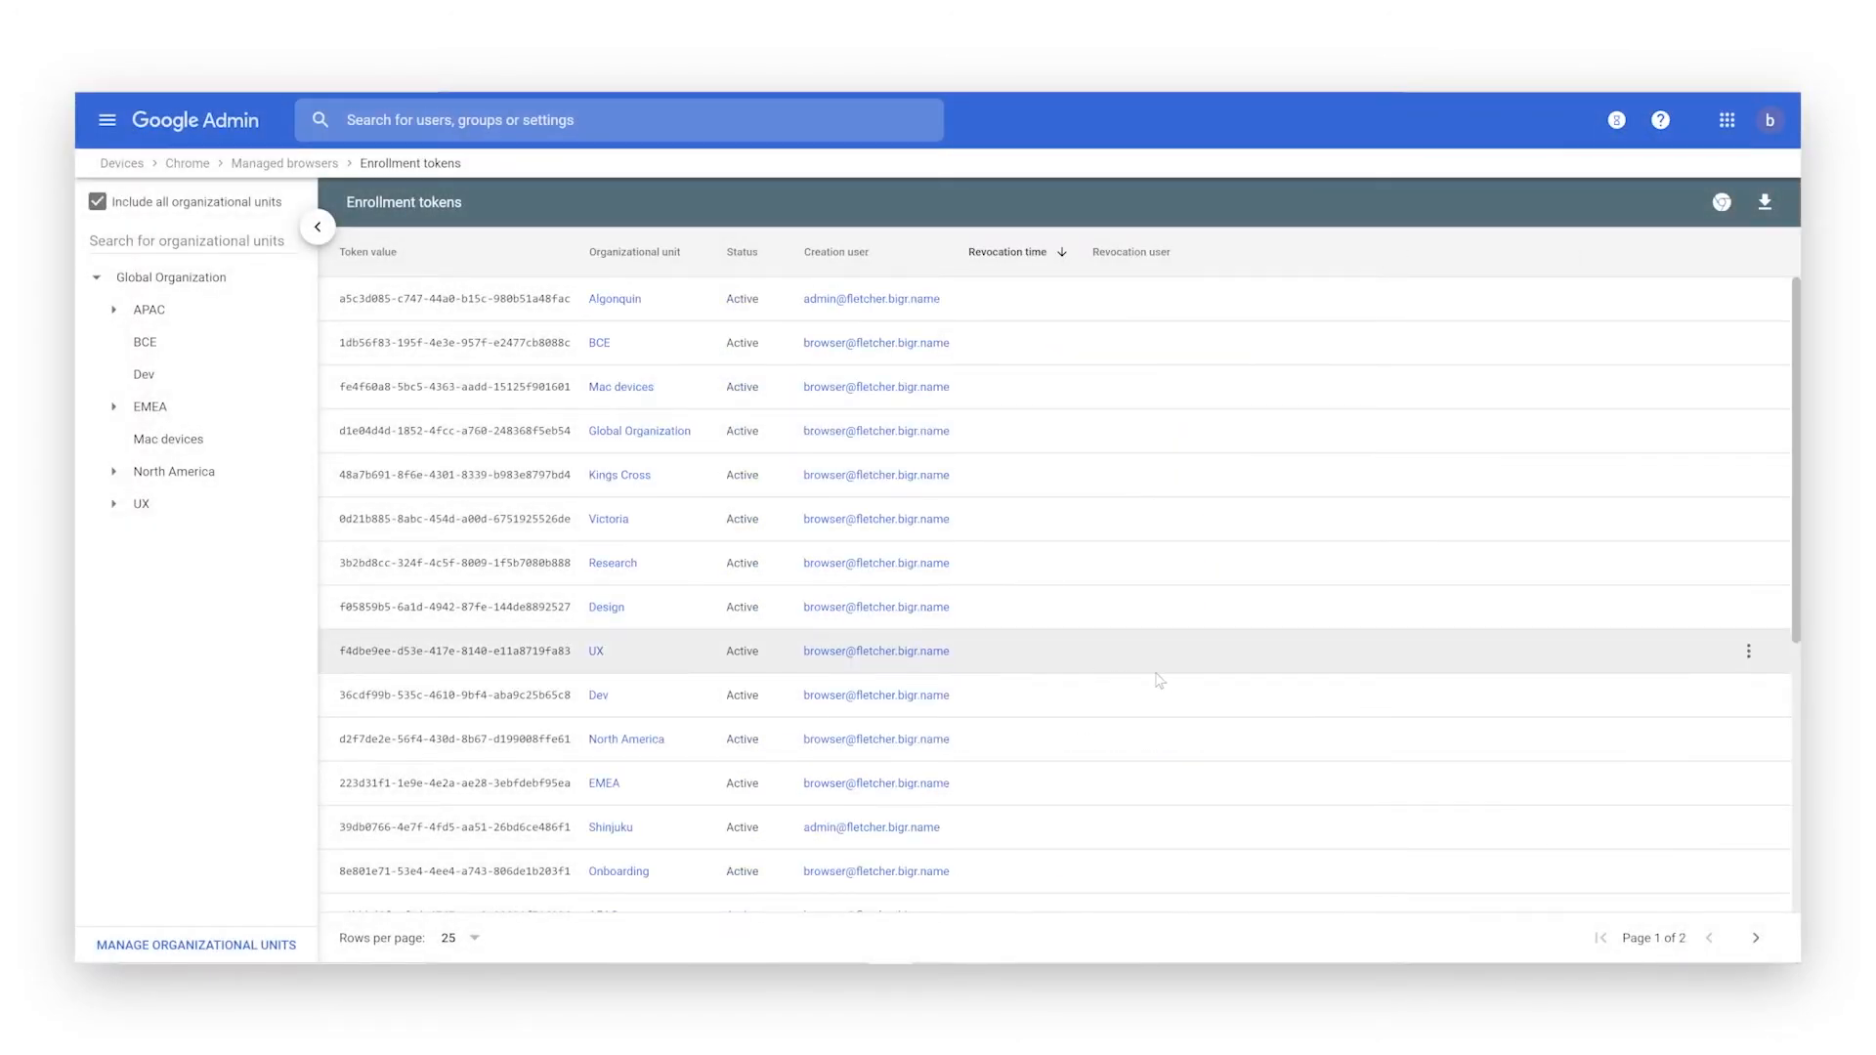
pyautogui.scroll(-3, 1160, 681)
pyautogui.scroll(-2, 1160, 681)
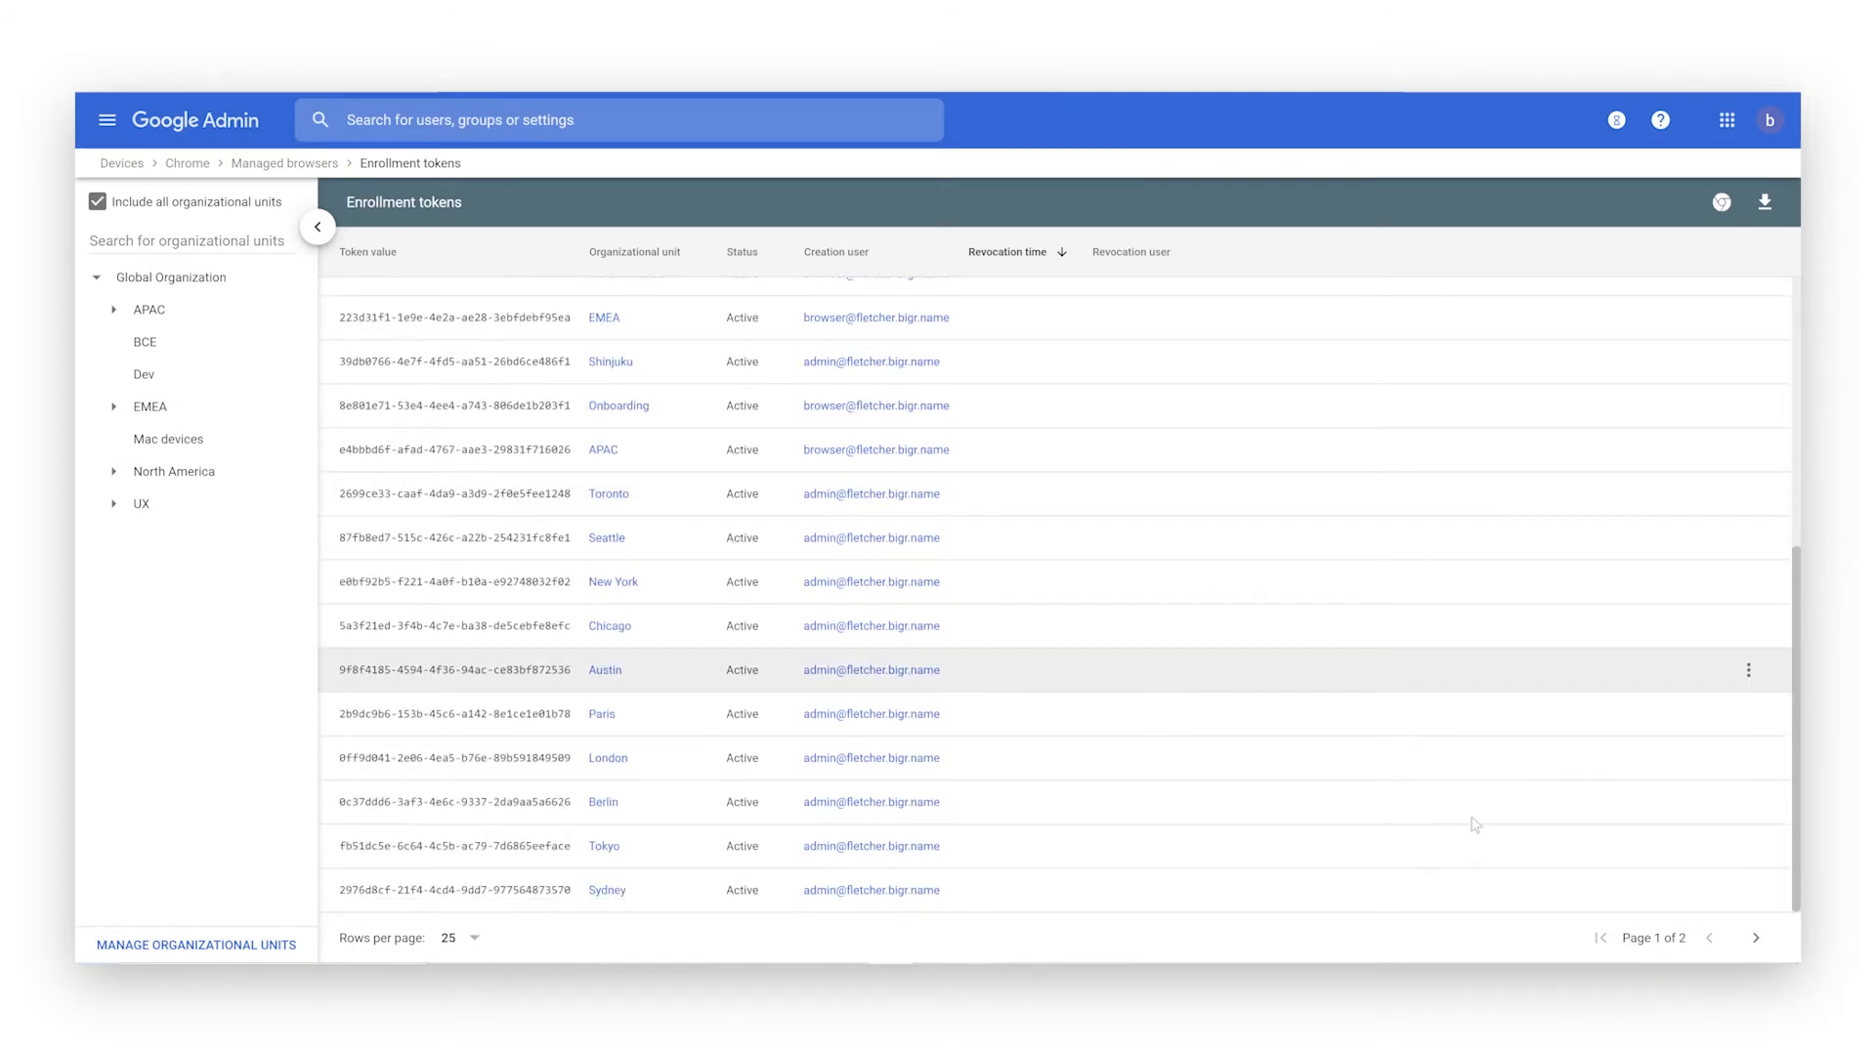
pyautogui.click(1751, 944)
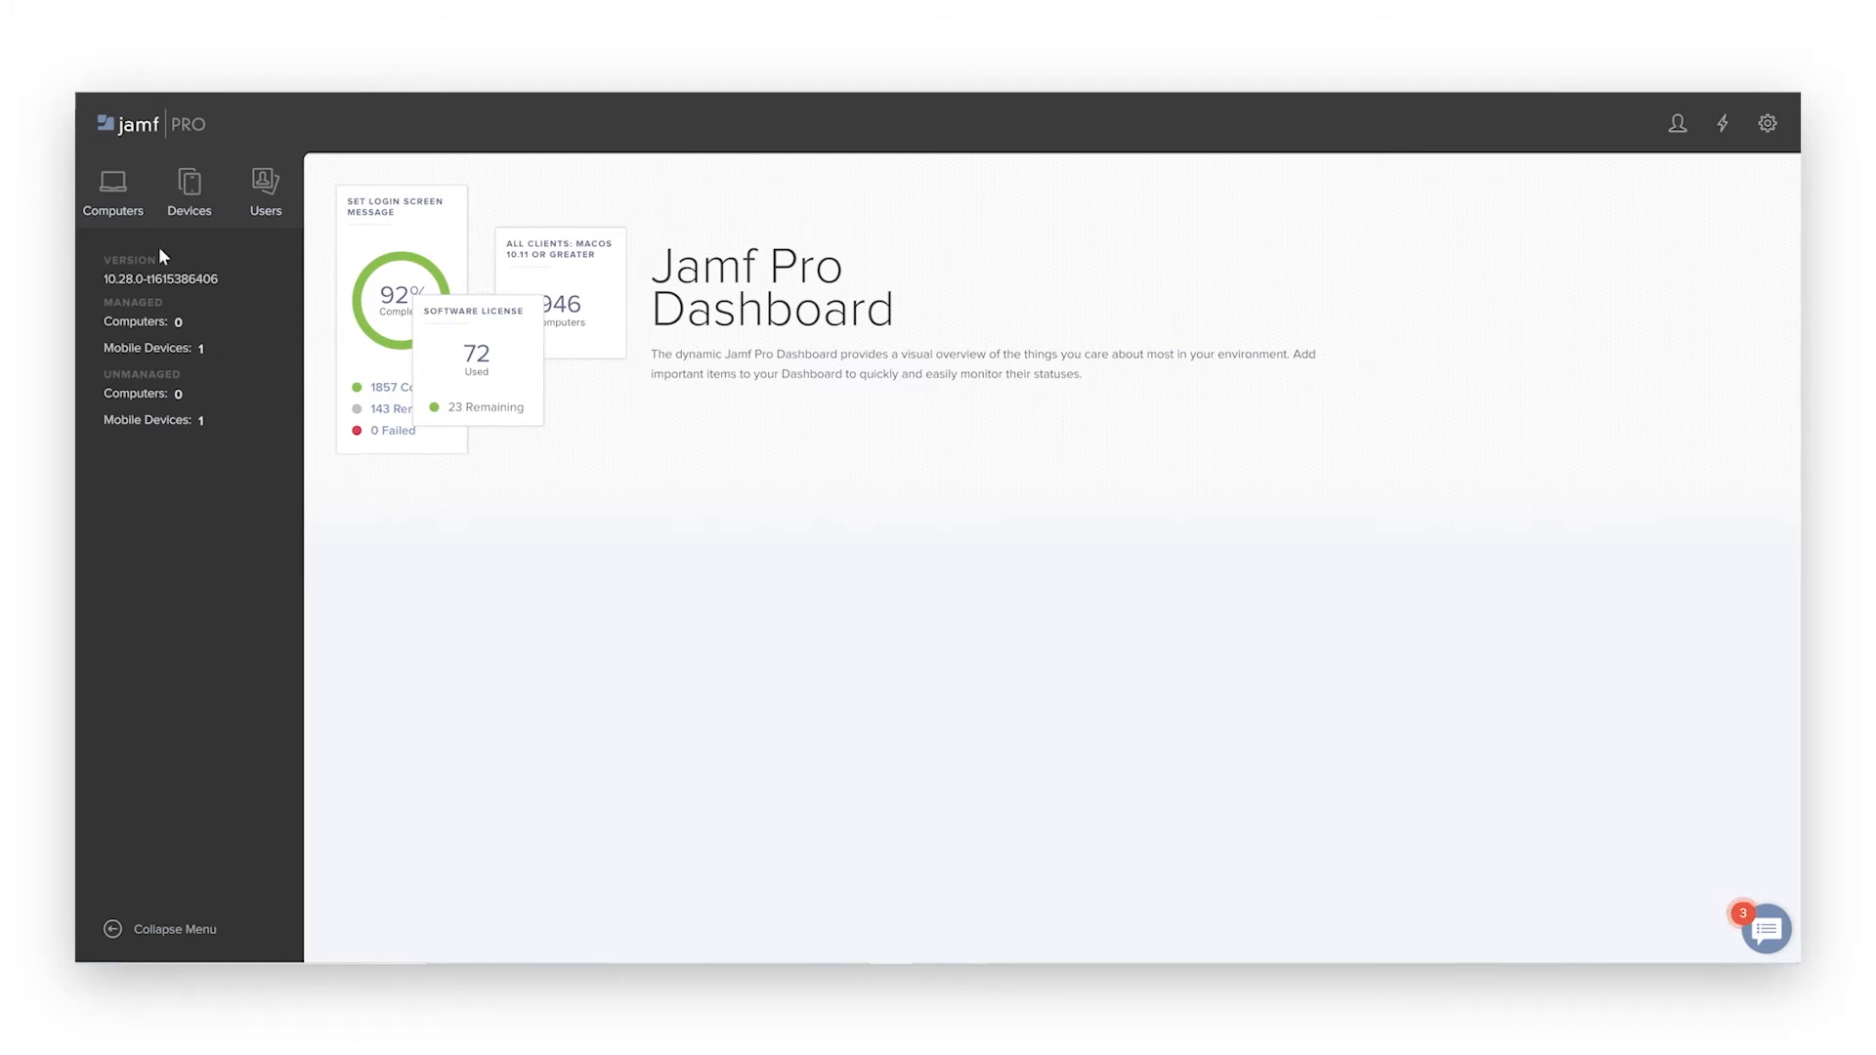
# In Jamf Pro, start a new configuration profile for computers.
pyautogui.click(113, 188)
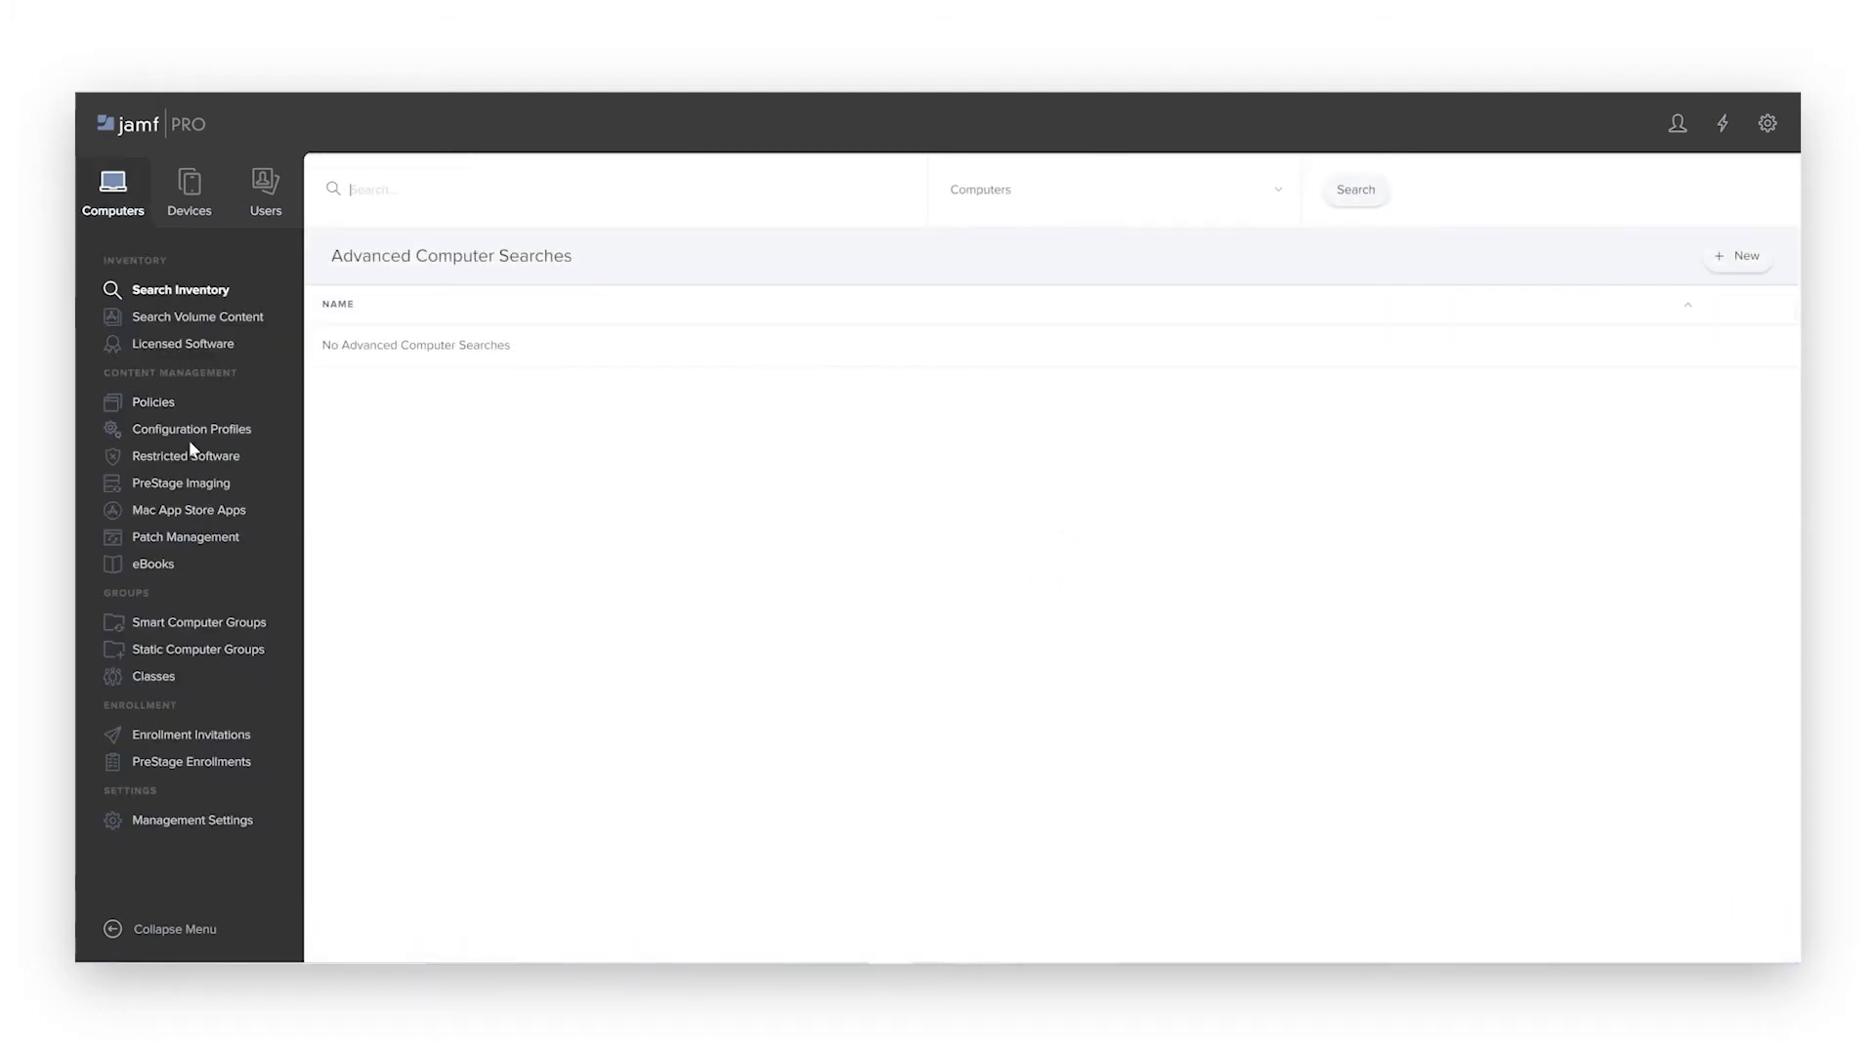
pyautogui.click(211, 430)
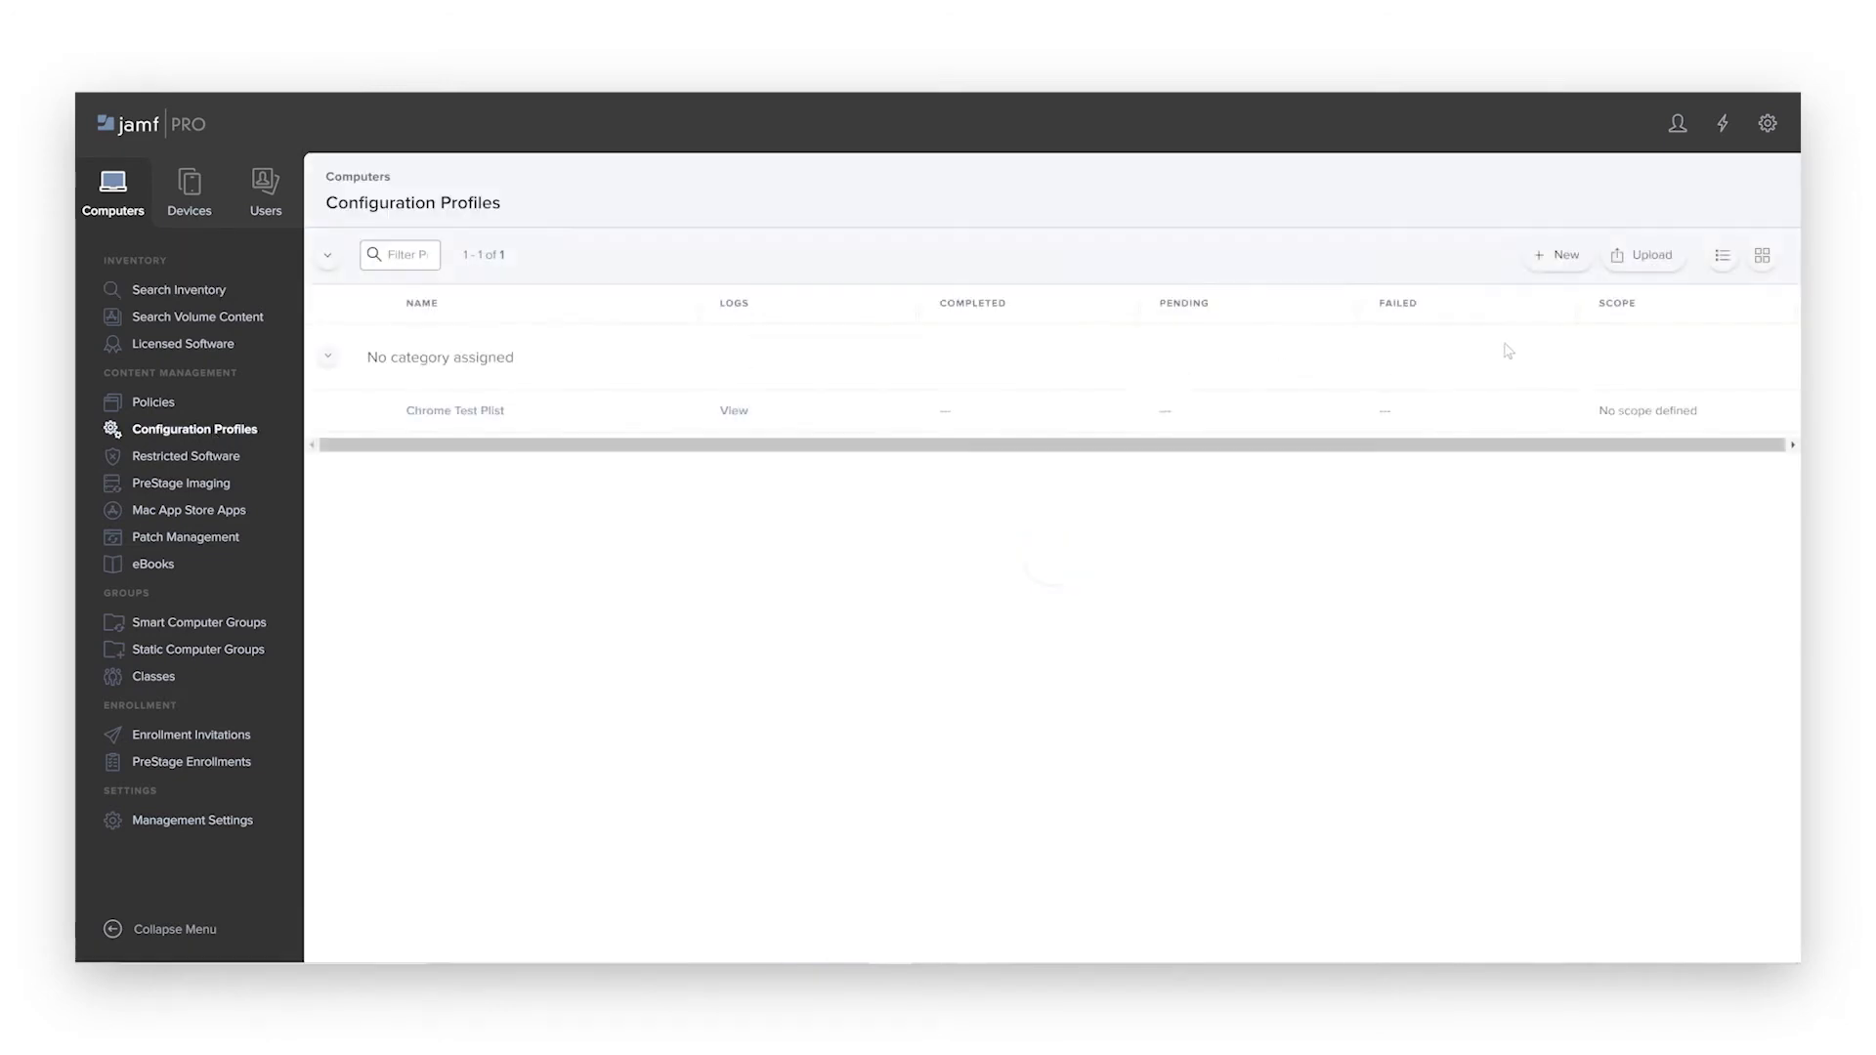
pyautogui.click(1546, 252)
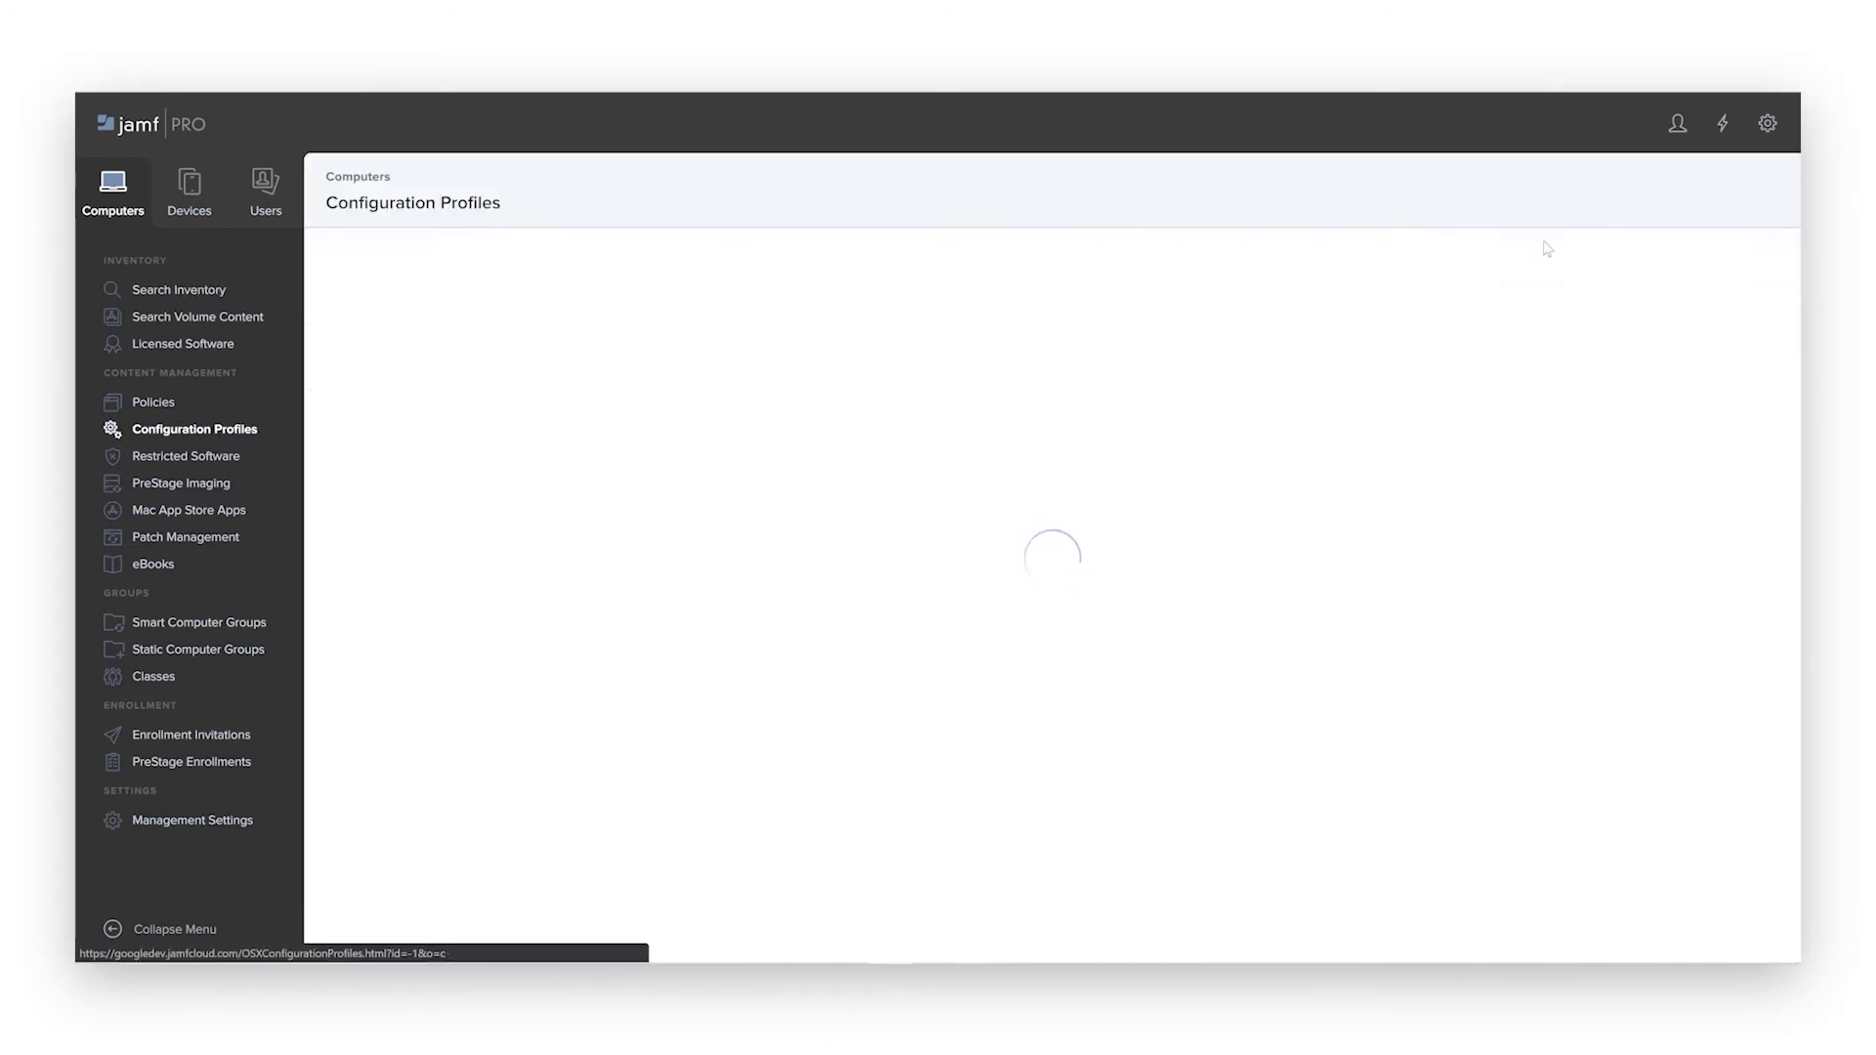
# Add an External Applications payload under Application & Custom Settings with Jamf Repository as its source.
pyautogui.scroll(-15, 445, 712)
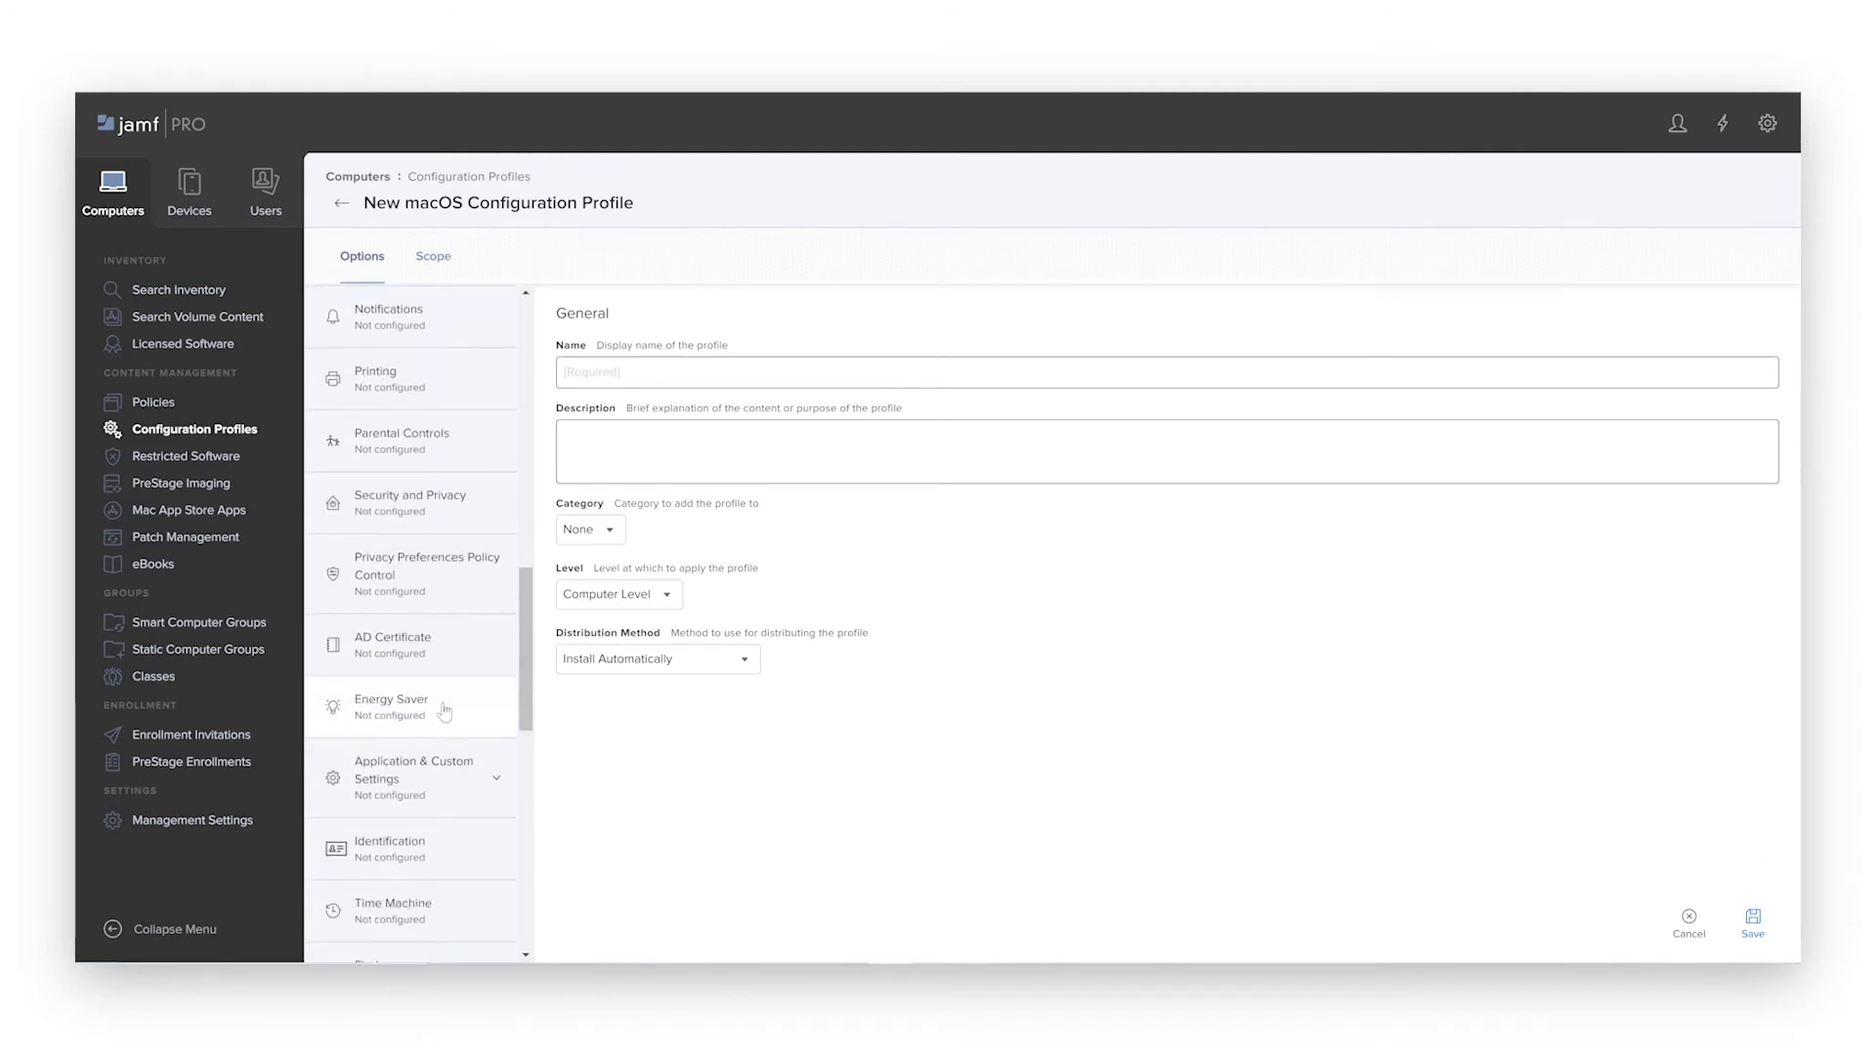
pyautogui.click(436, 762)
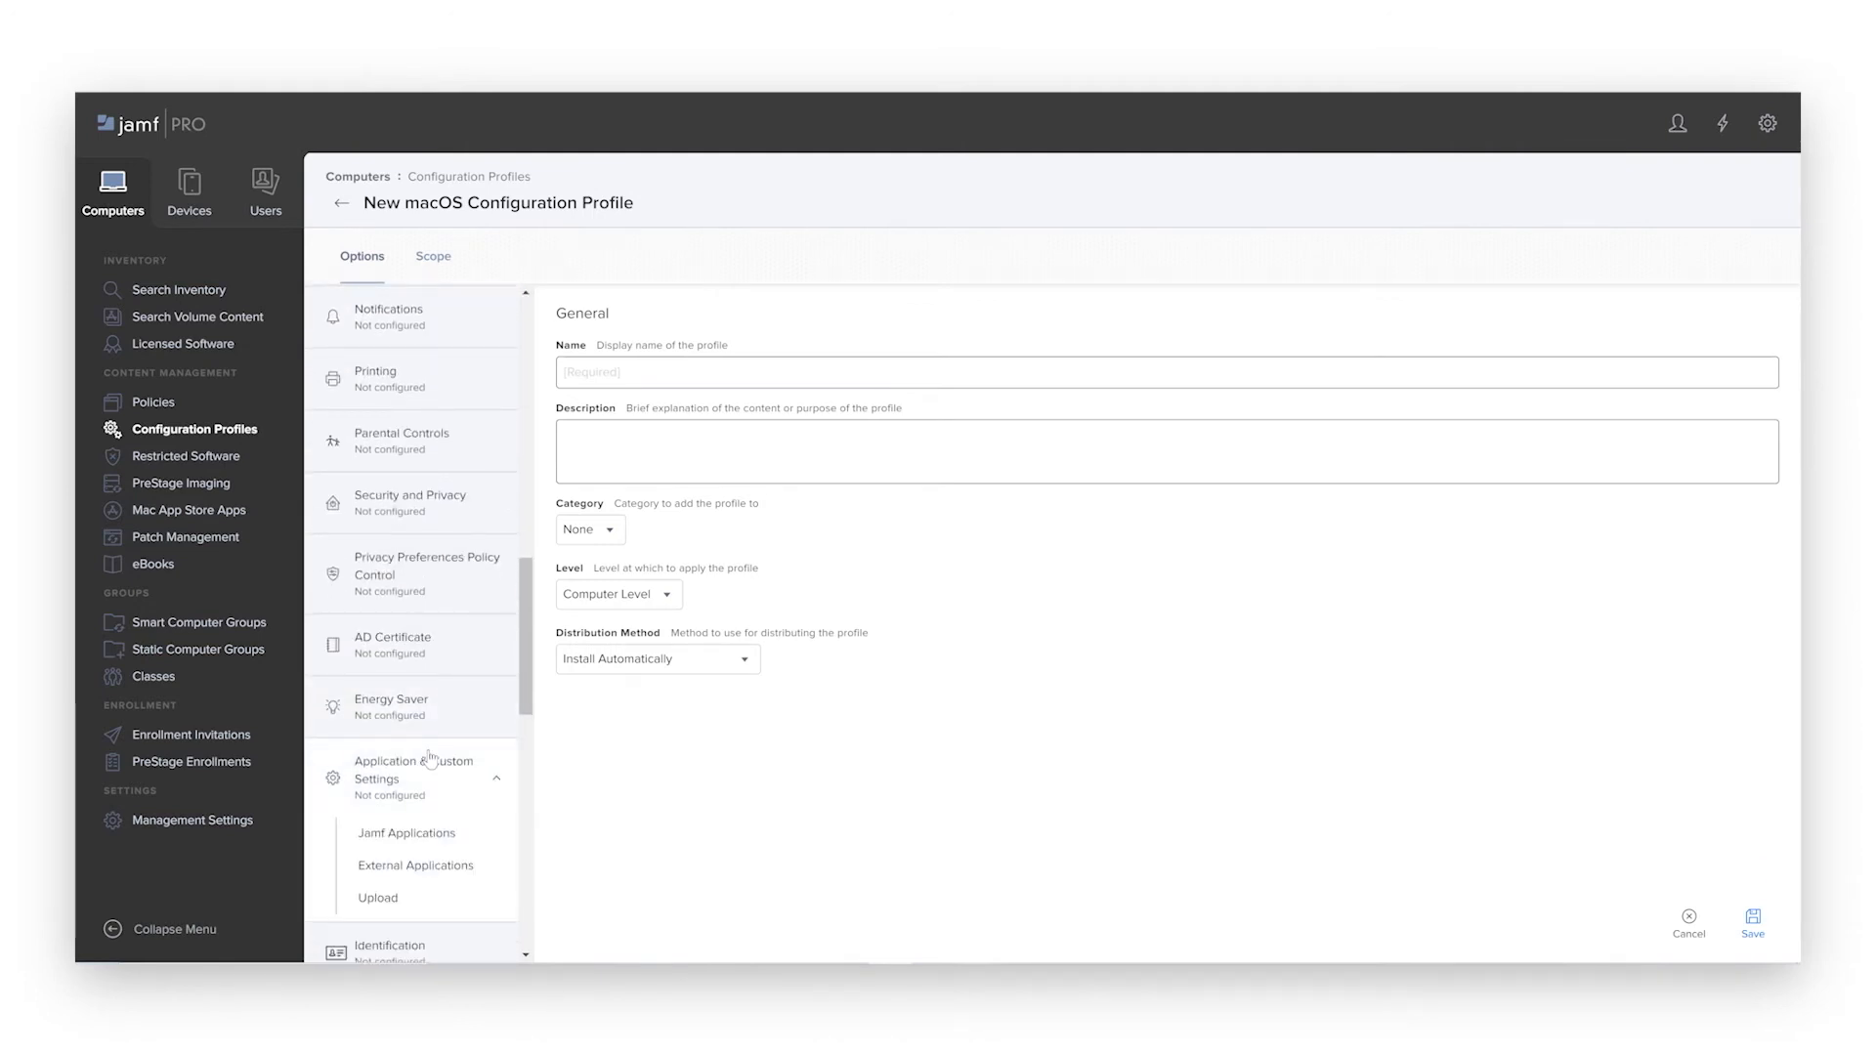
pyautogui.click(417, 869)
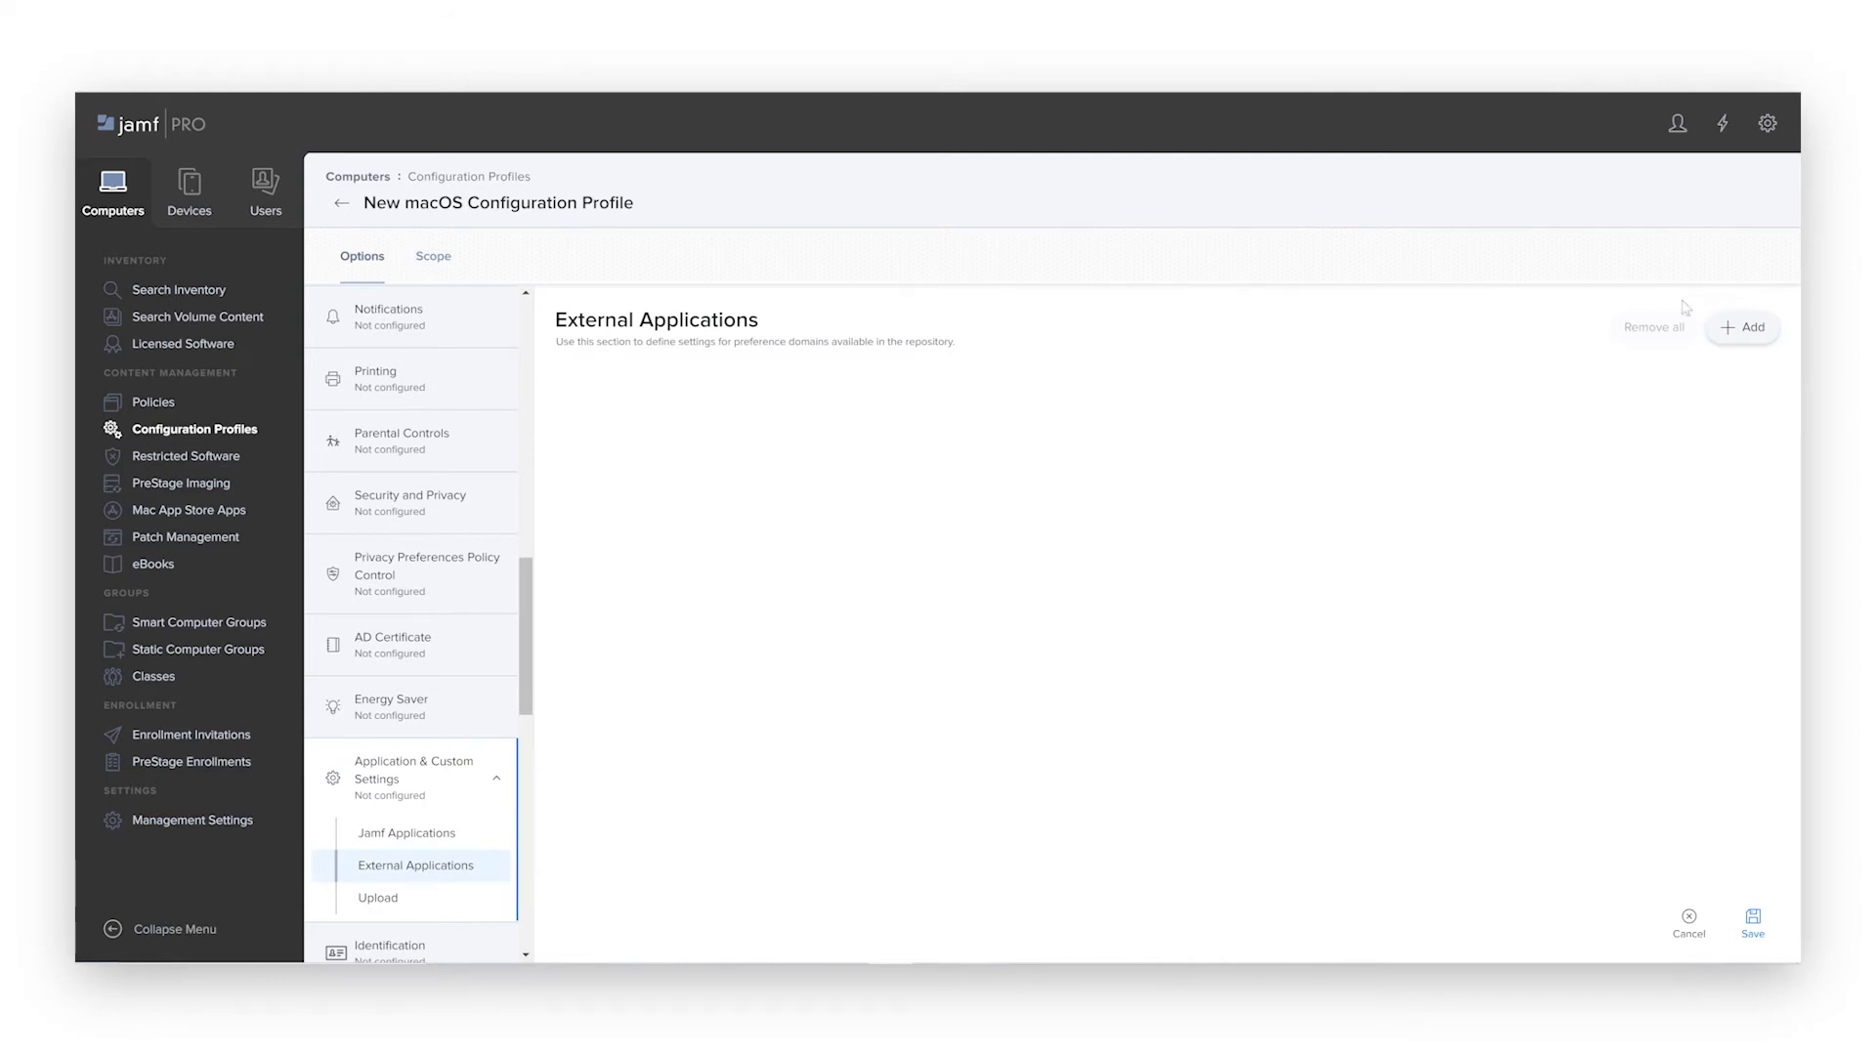
pyautogui.click(1741, 329)
pyautogui.click(756, 500)
pyautogui.click(645, 532)
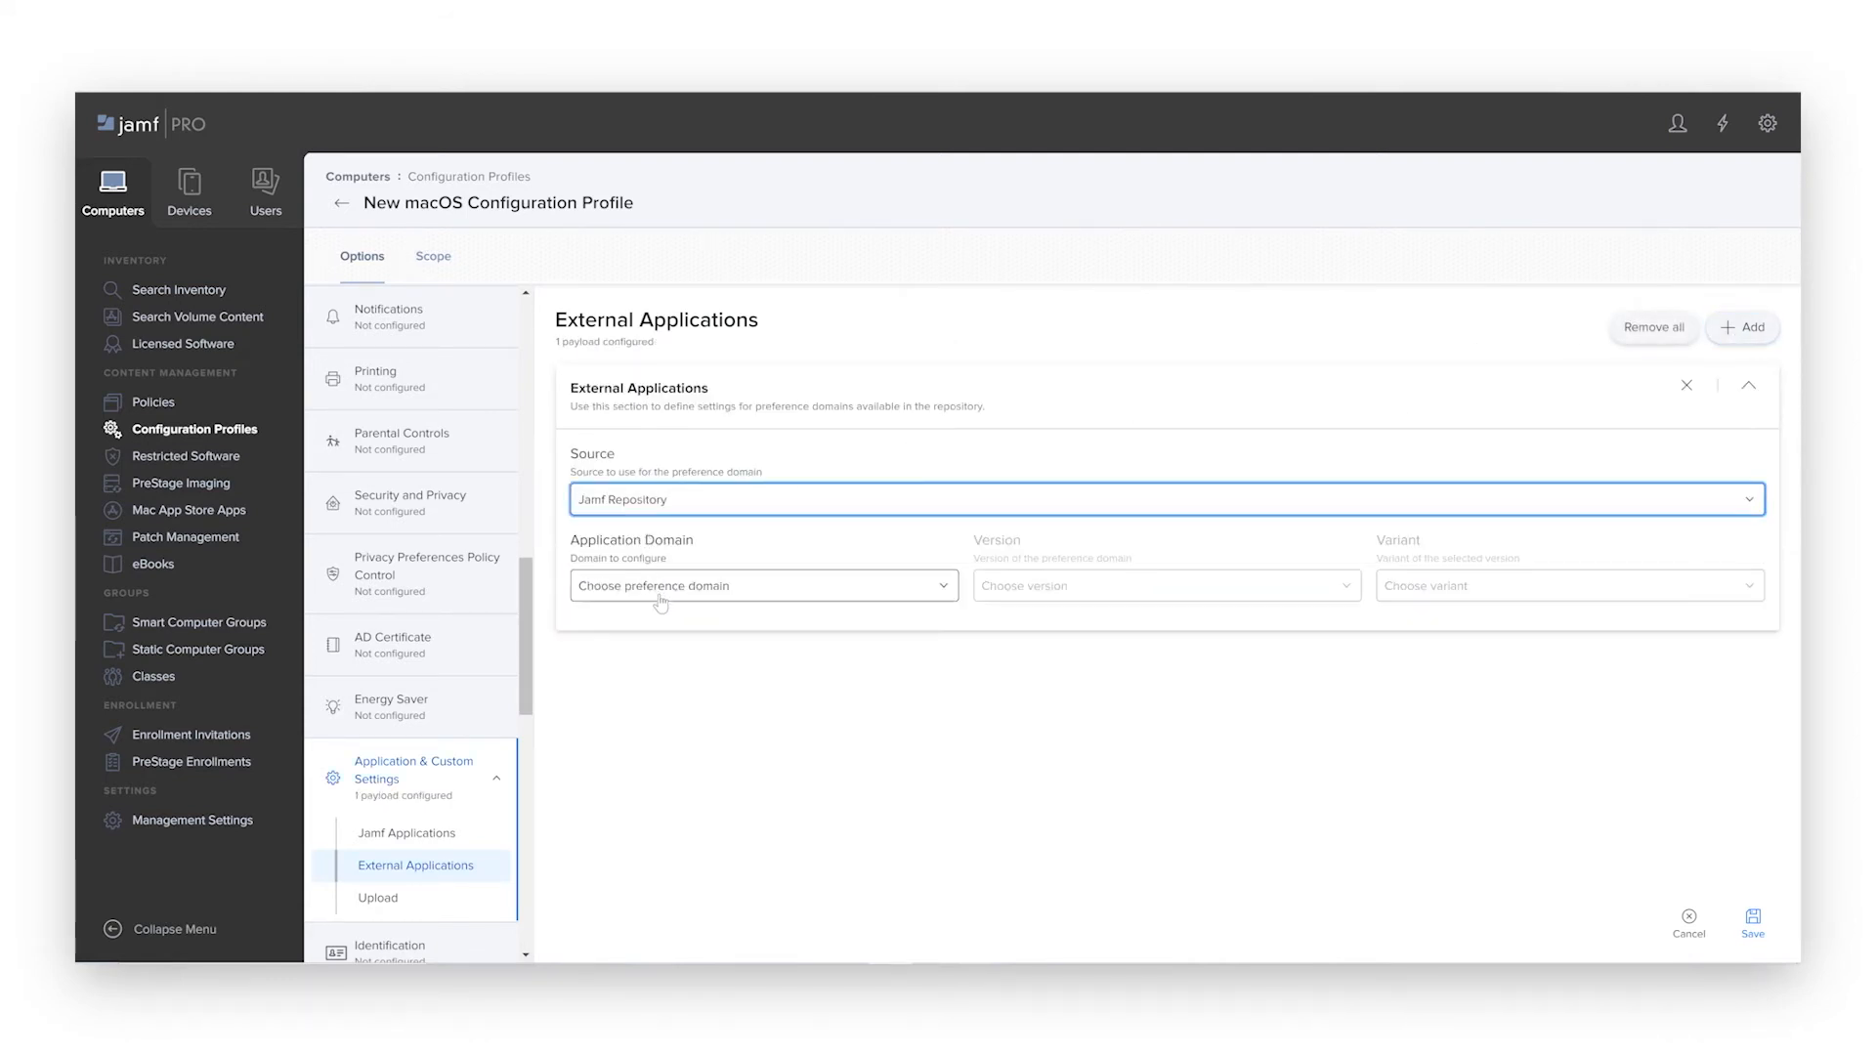
# Configure the payload for domain com.google.chrome, version M87 and variant chrome-mac-cbcm.json, and fill in the Cloud Management Enrollment Token.
pyautogui.click(656, 592)
pyautogui.click(633, 614)
pyautogui.click(1087, 591)
pyautogui.click(1148, 615)
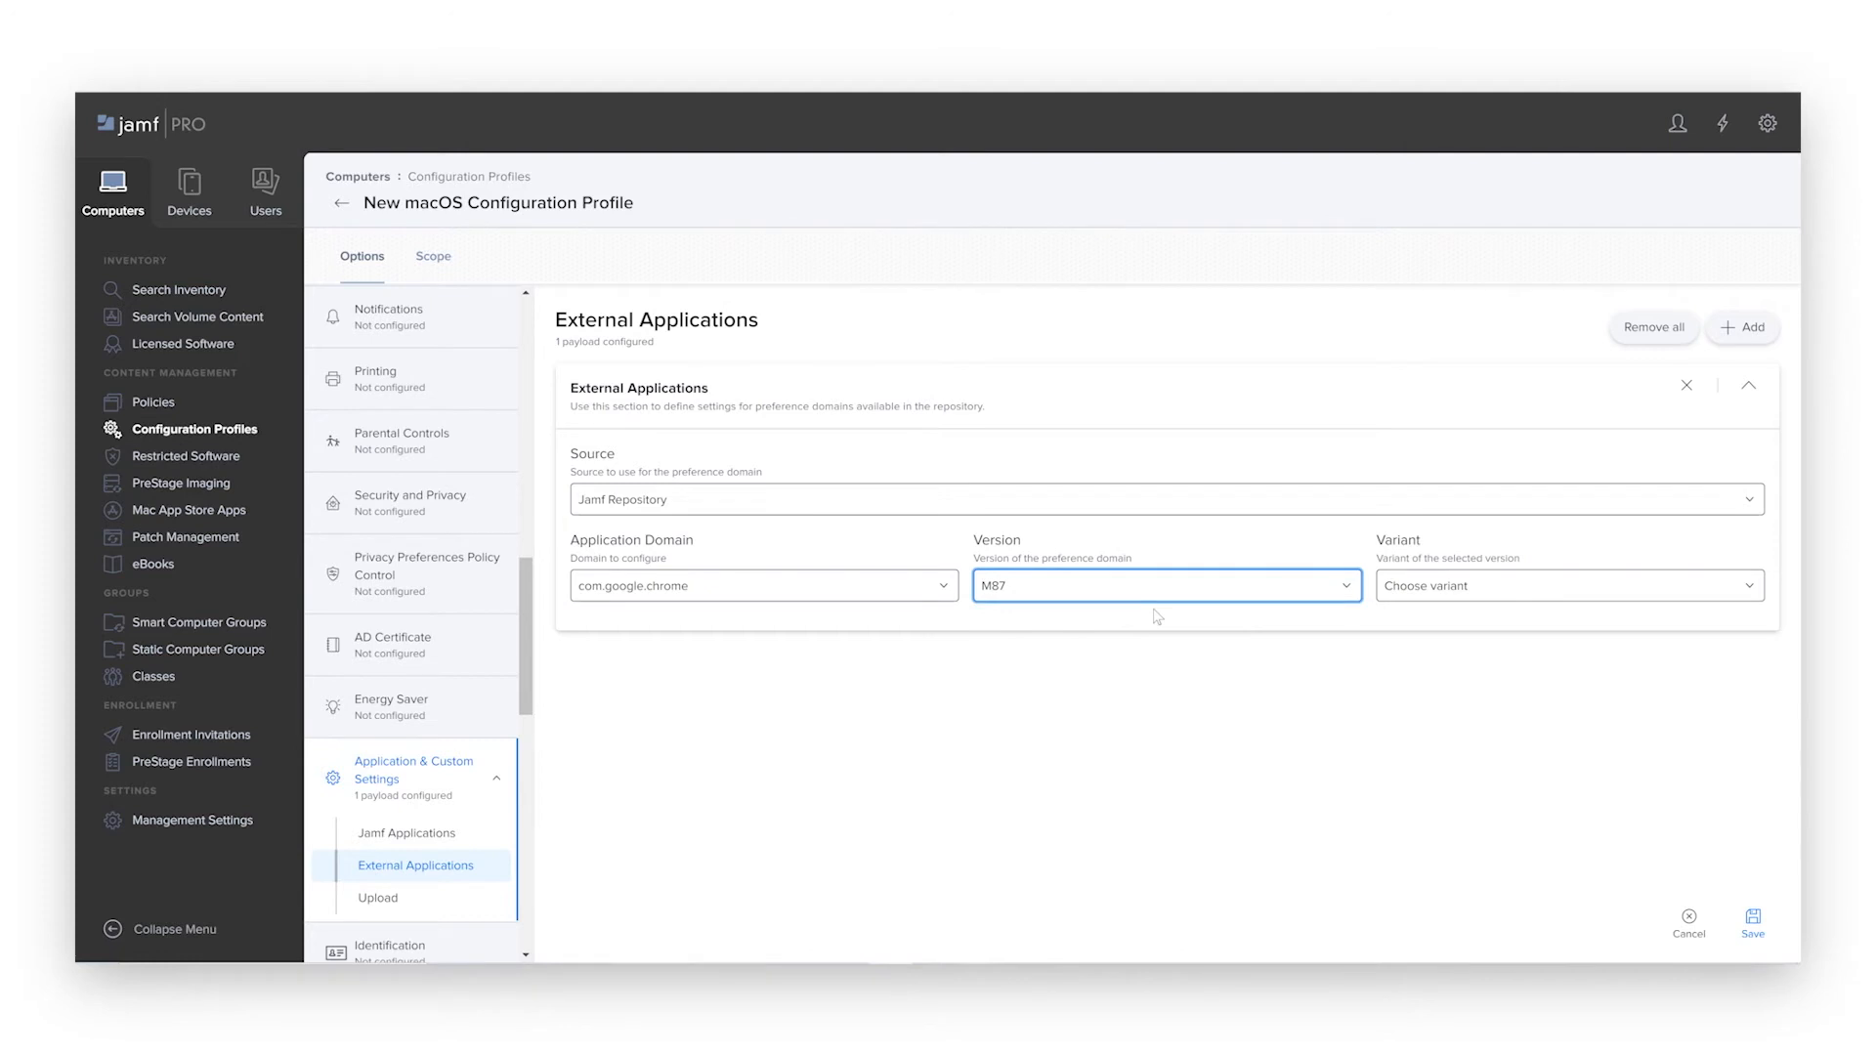
pyautogui.click(1455, 594)
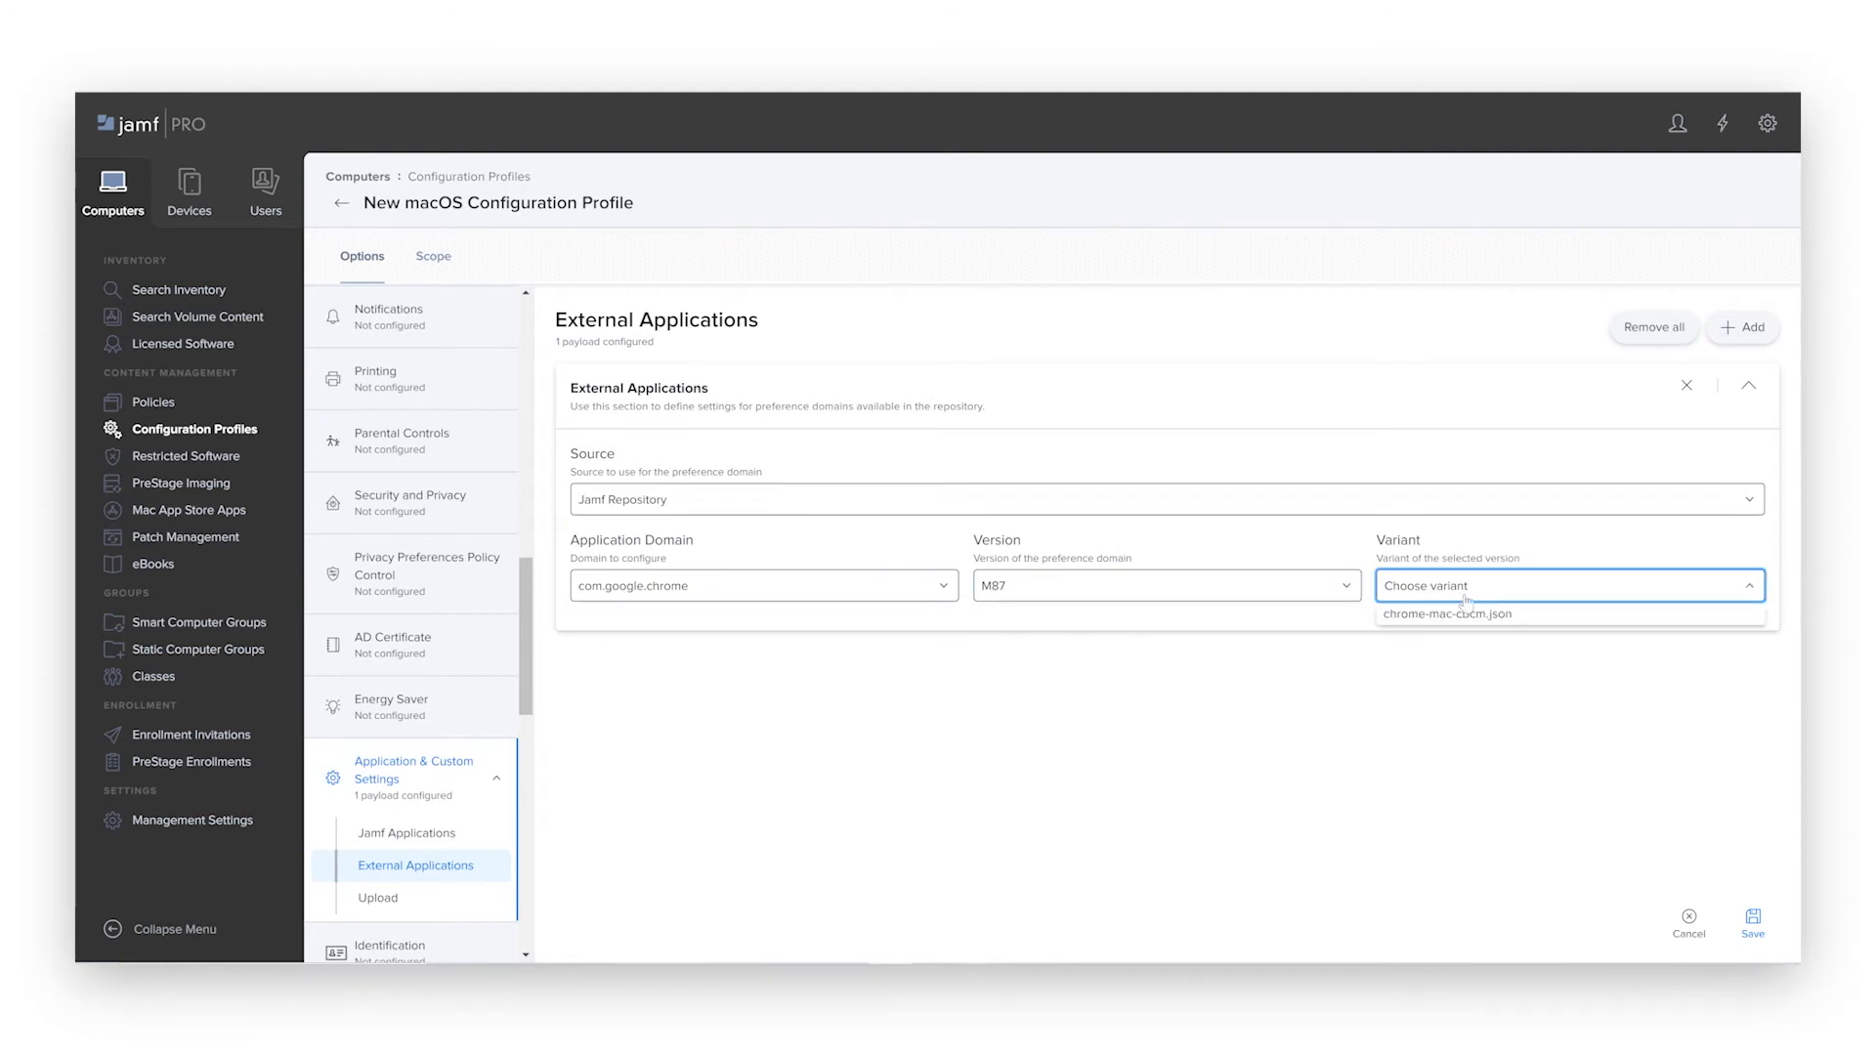
pyautogui.click(1495, 623)
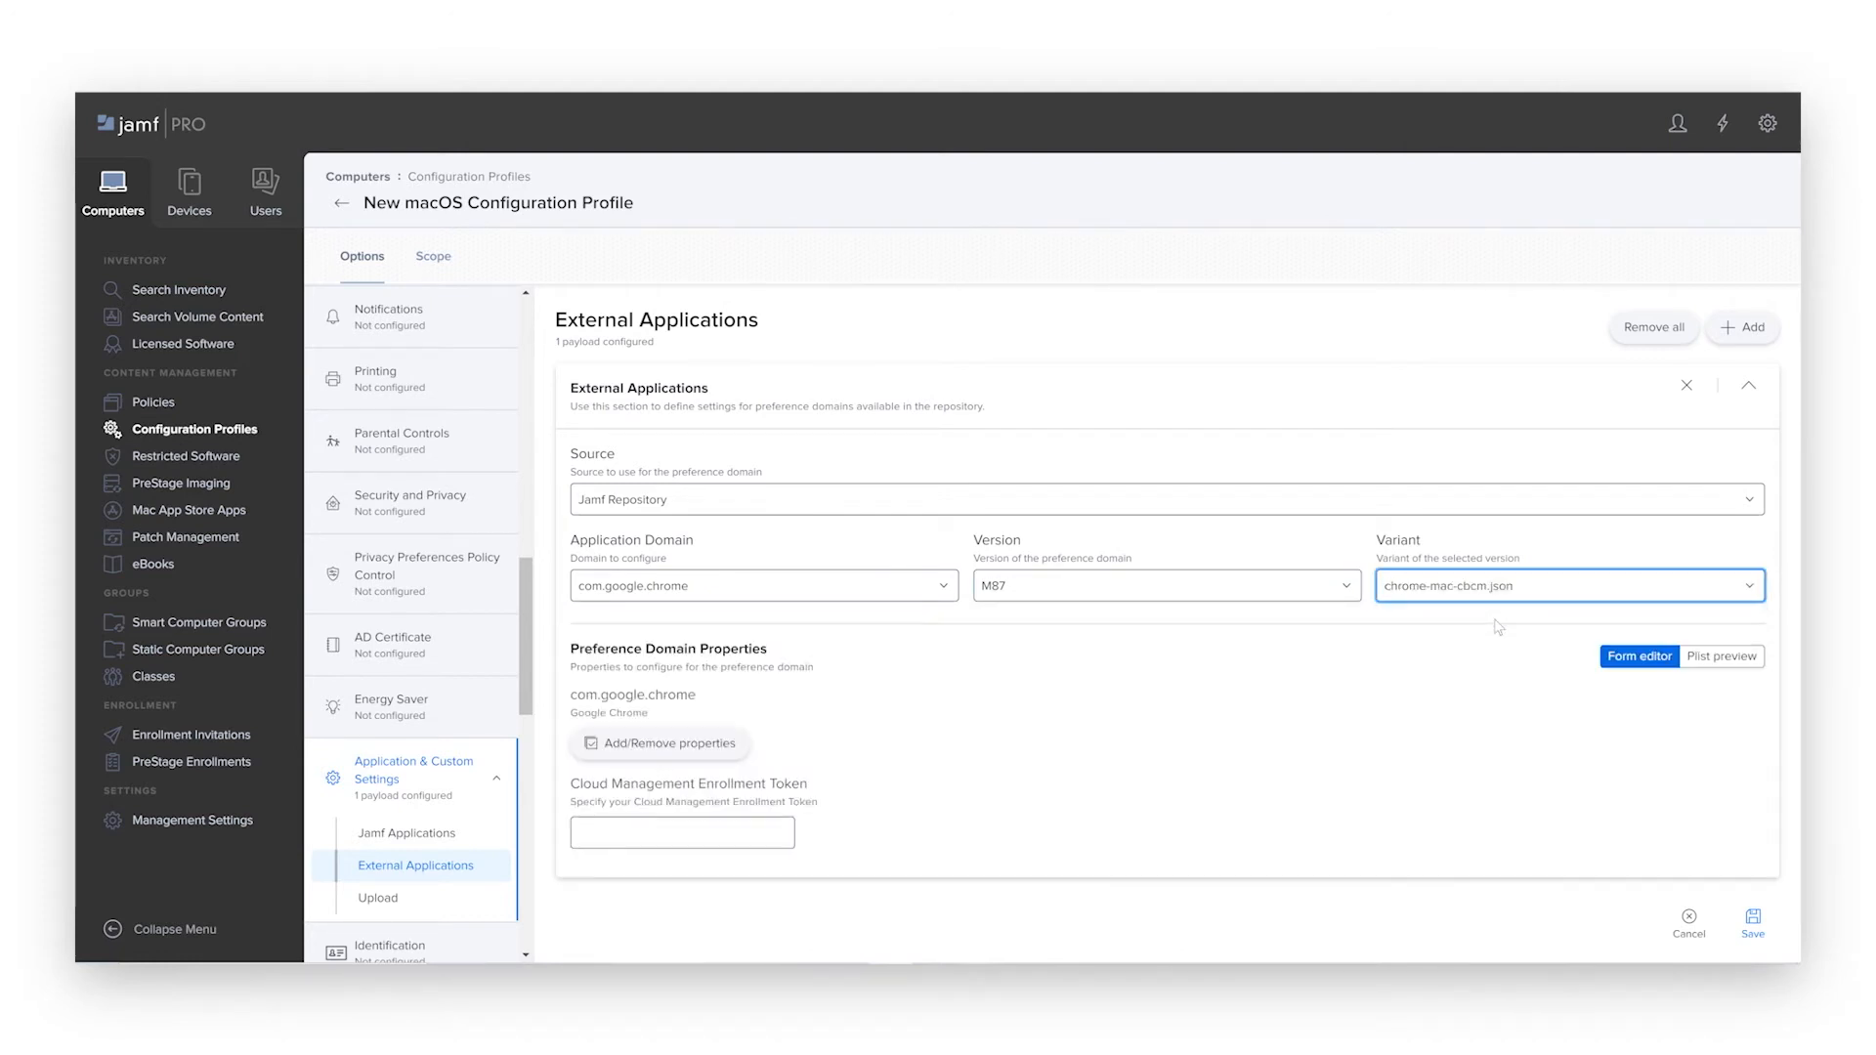
pyautogui.click(682, 833)
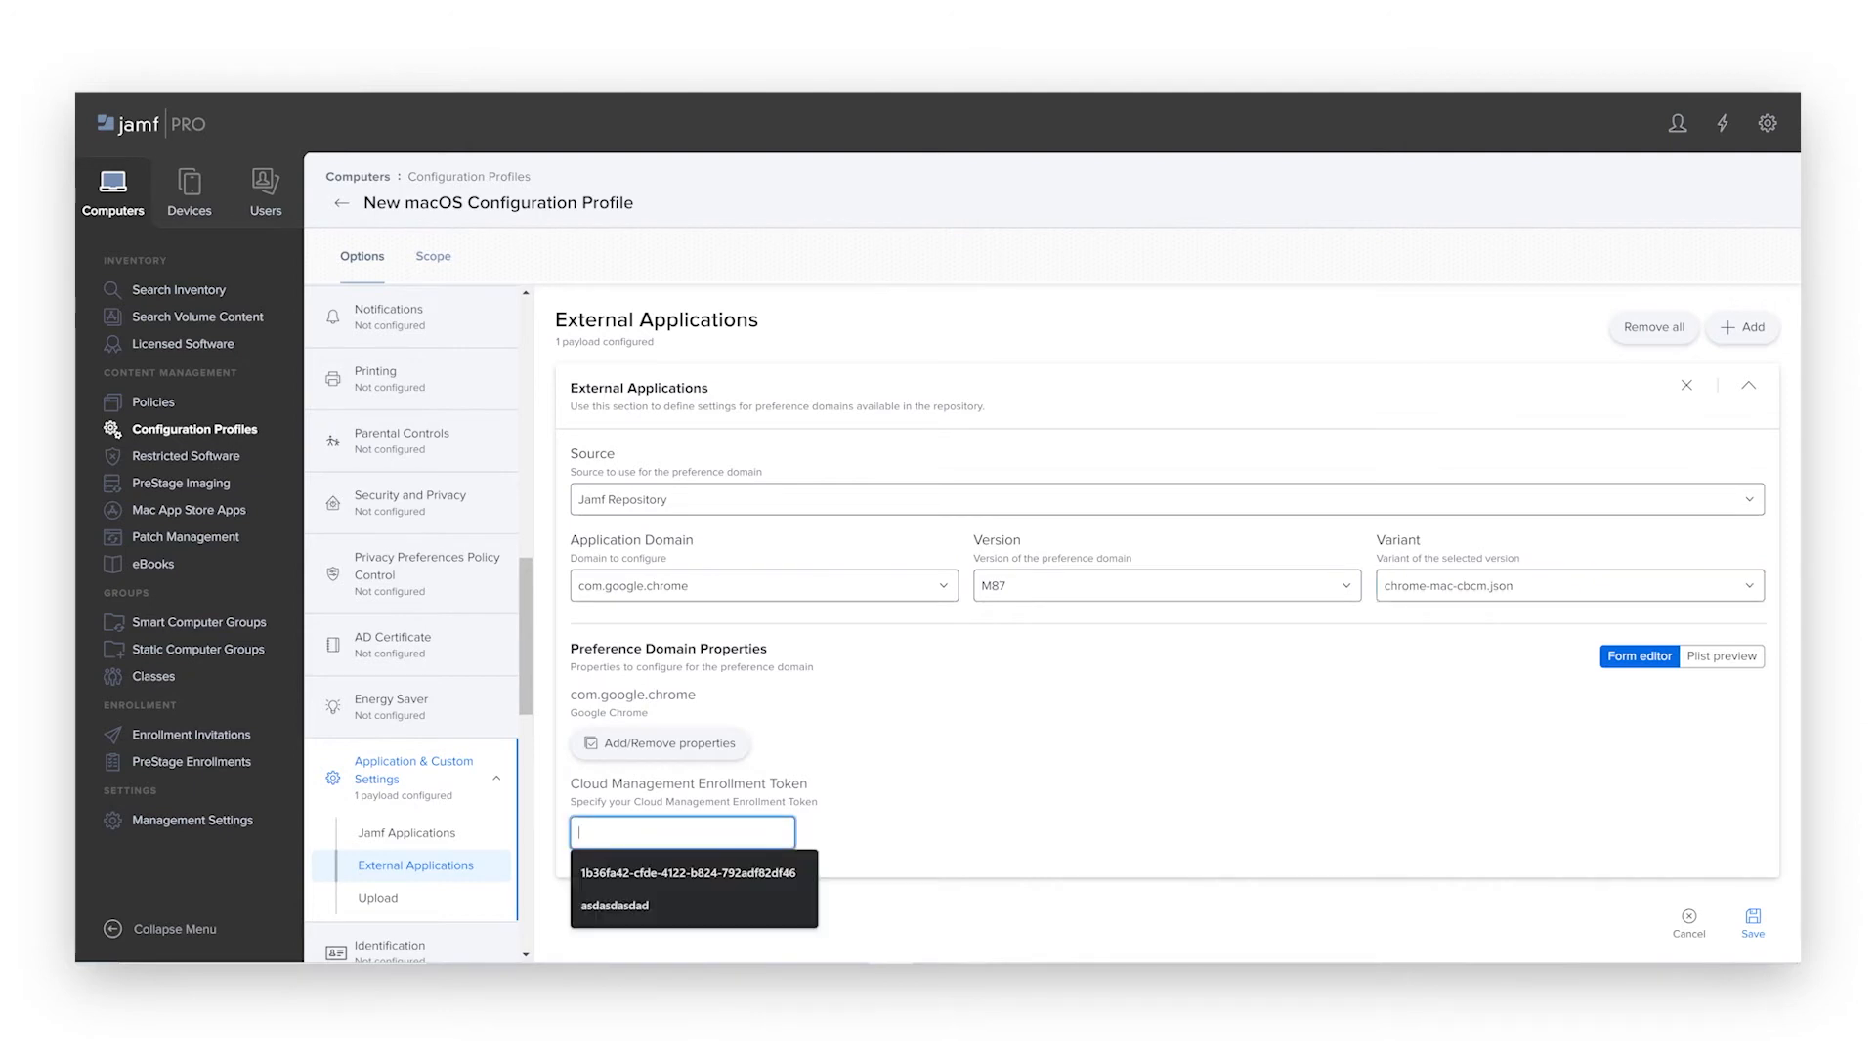
pyautogui.click(765, 872)
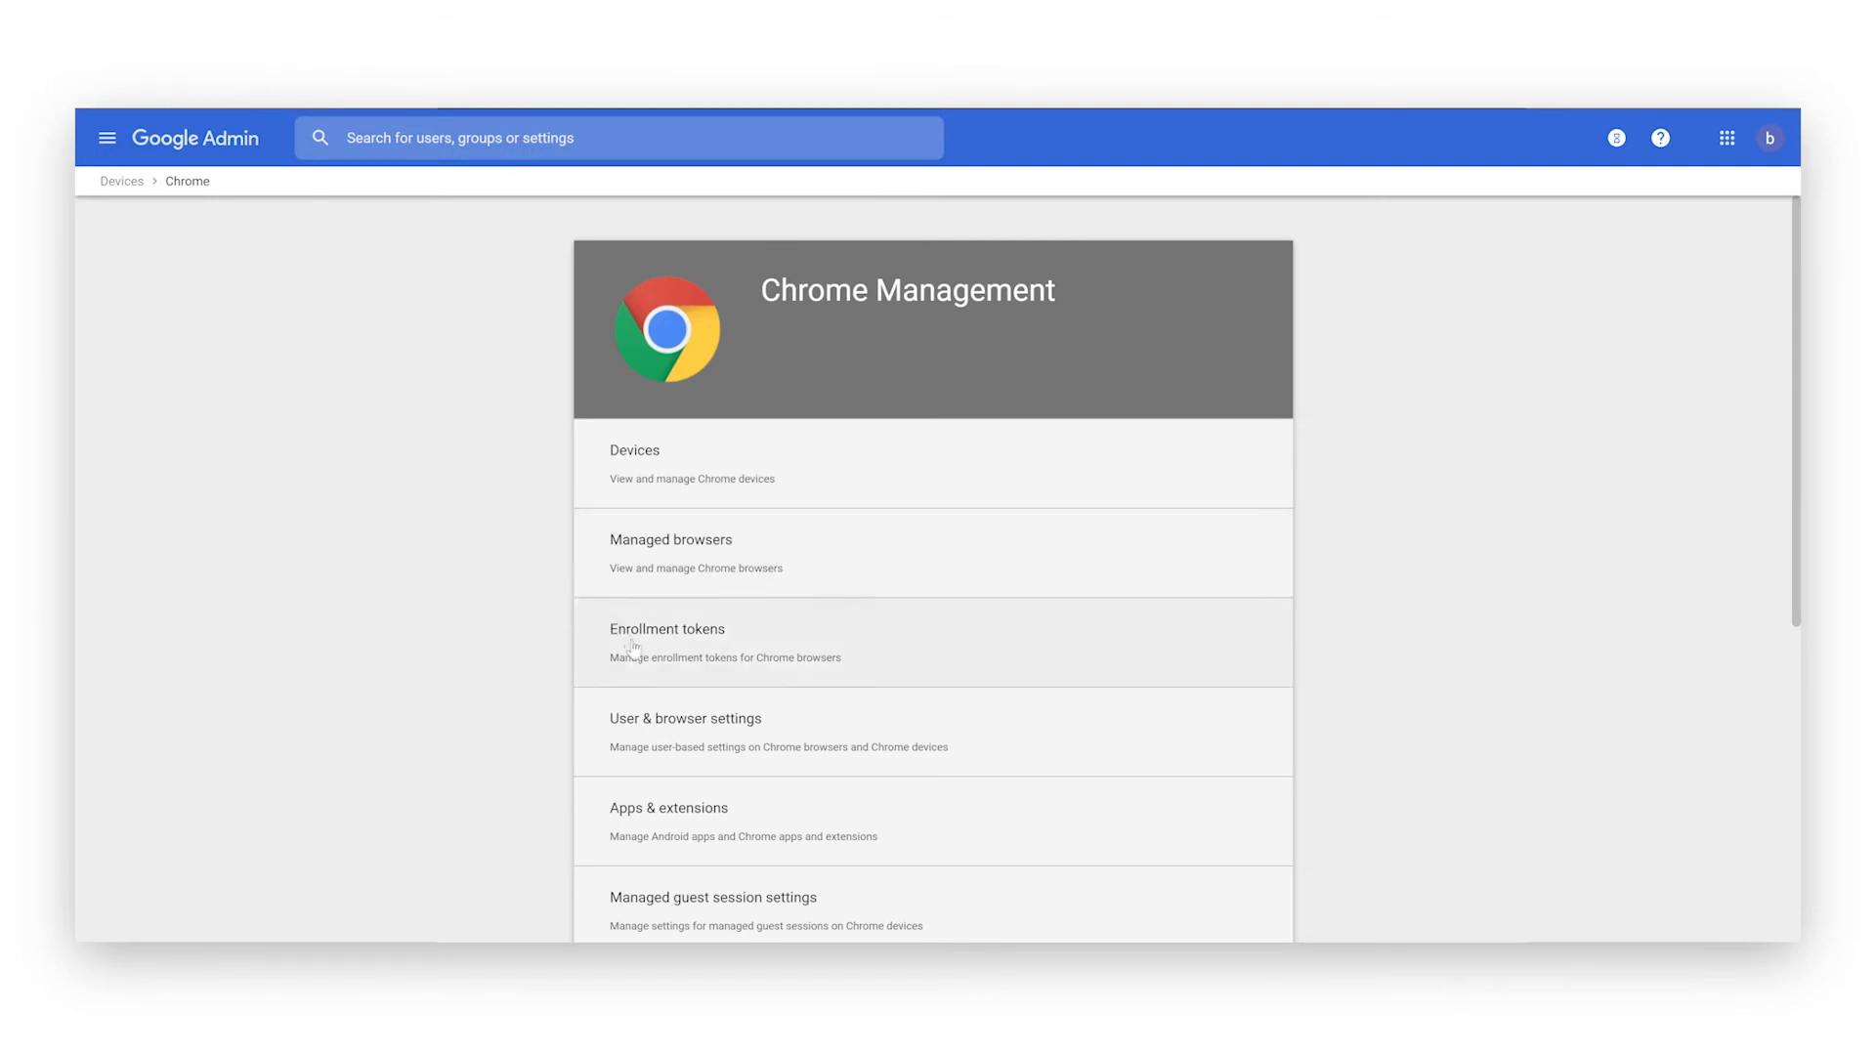
# In Google Admin, open the User & browser settings for the Dev unit and look through them down to Apps and extensions.
pyautogui.click(633, 749)
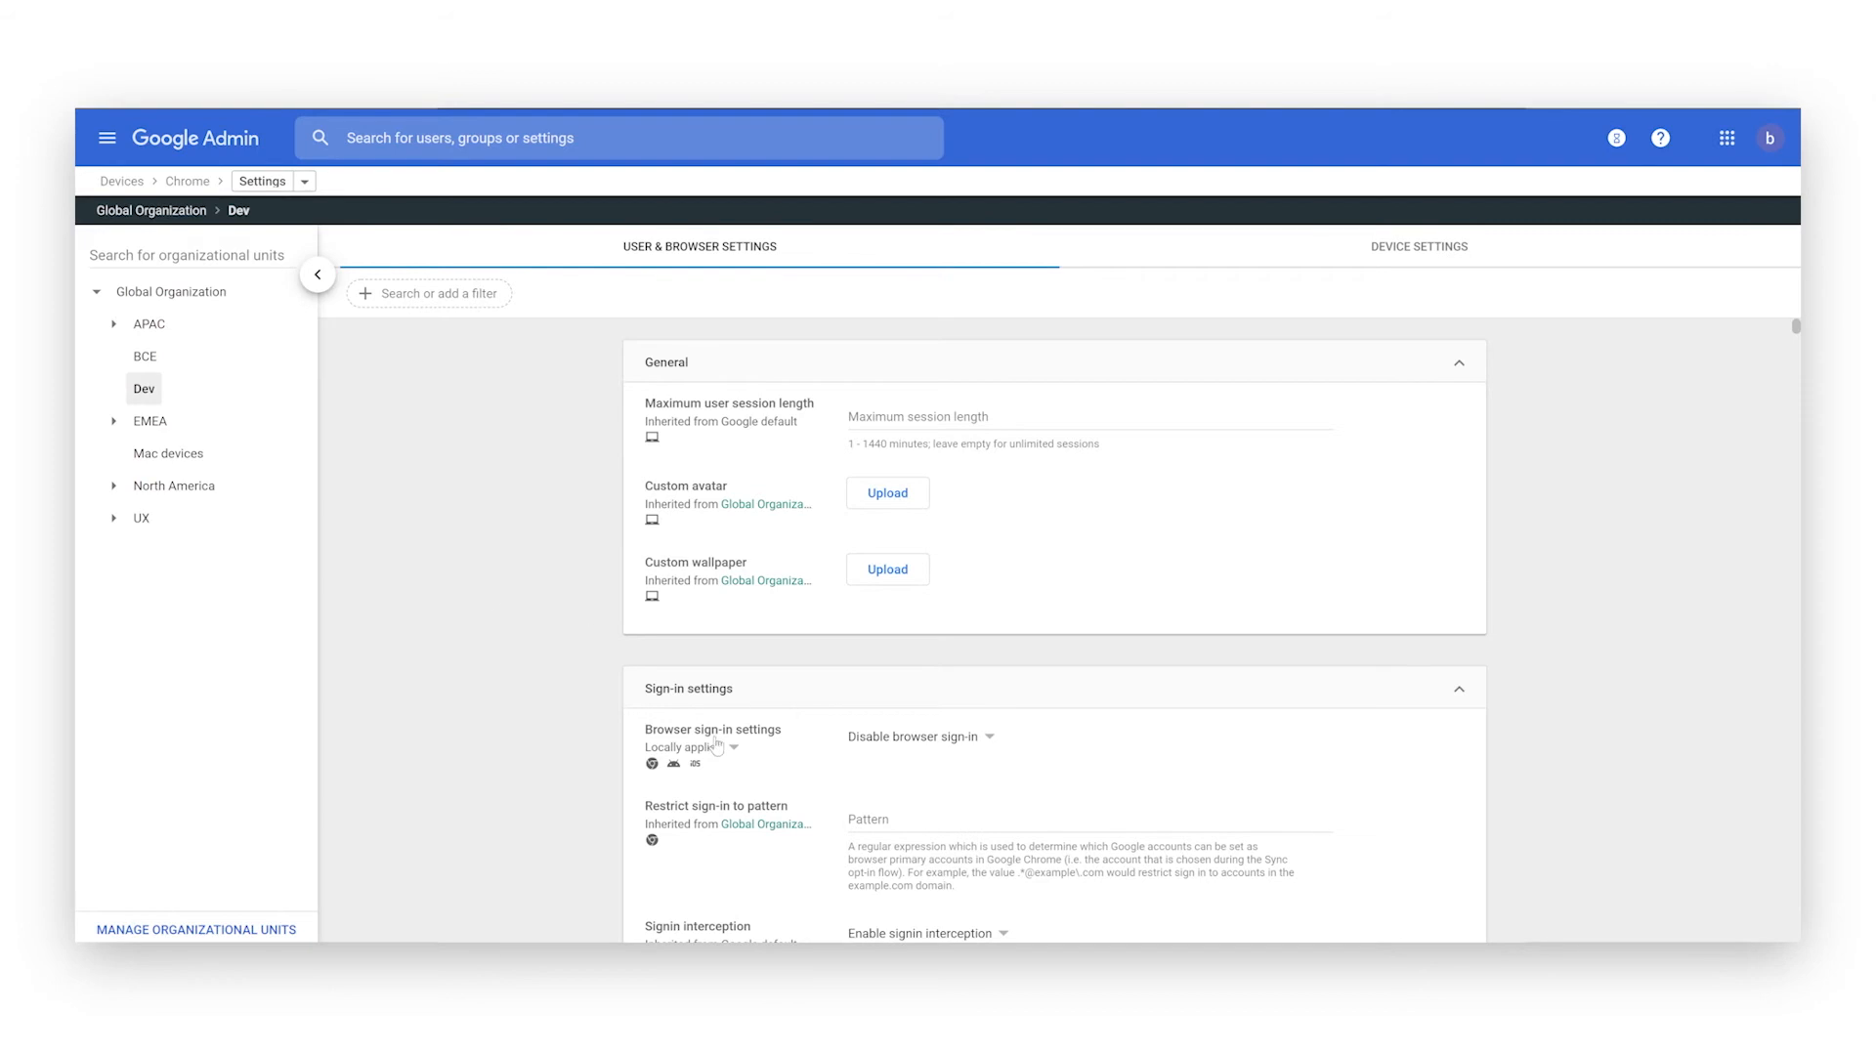
pyautogui.scroll(-2, 714, 745)
pyautogui.scroll(-8, 714, 746)
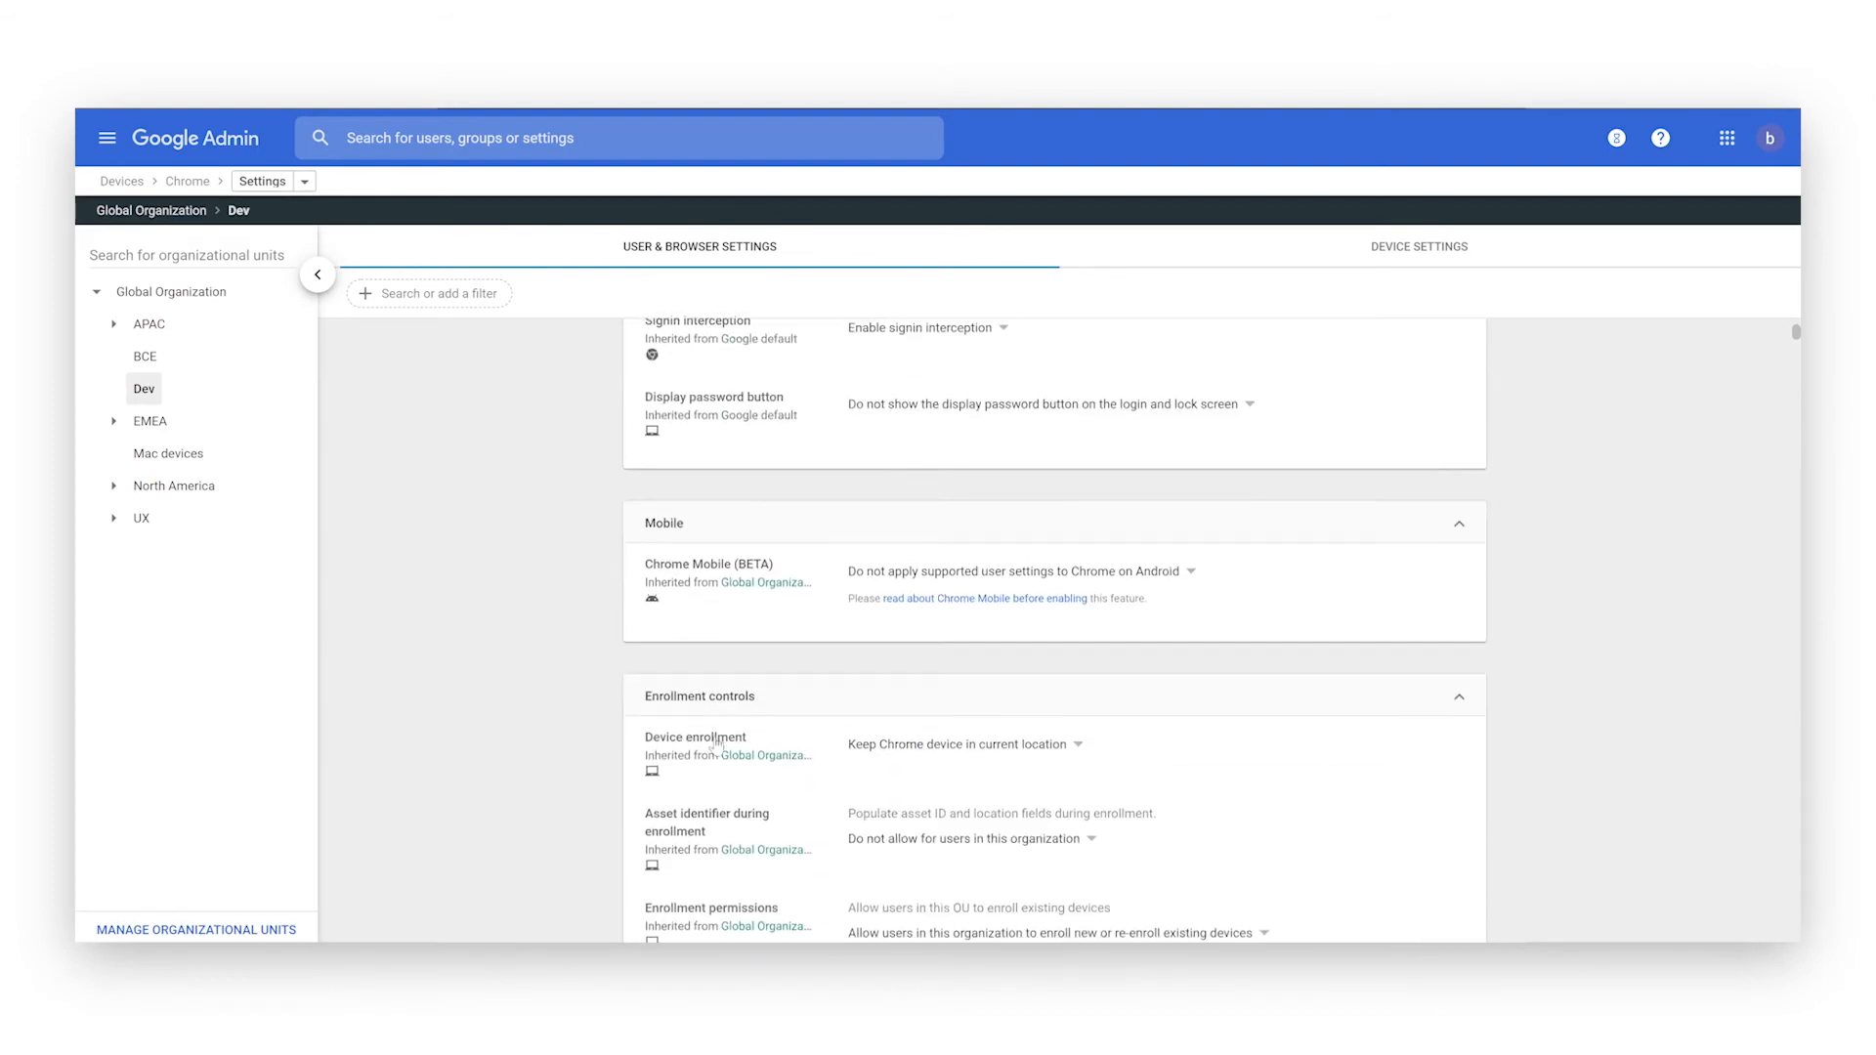
pyautogui.scroll(-1, 717, 746)
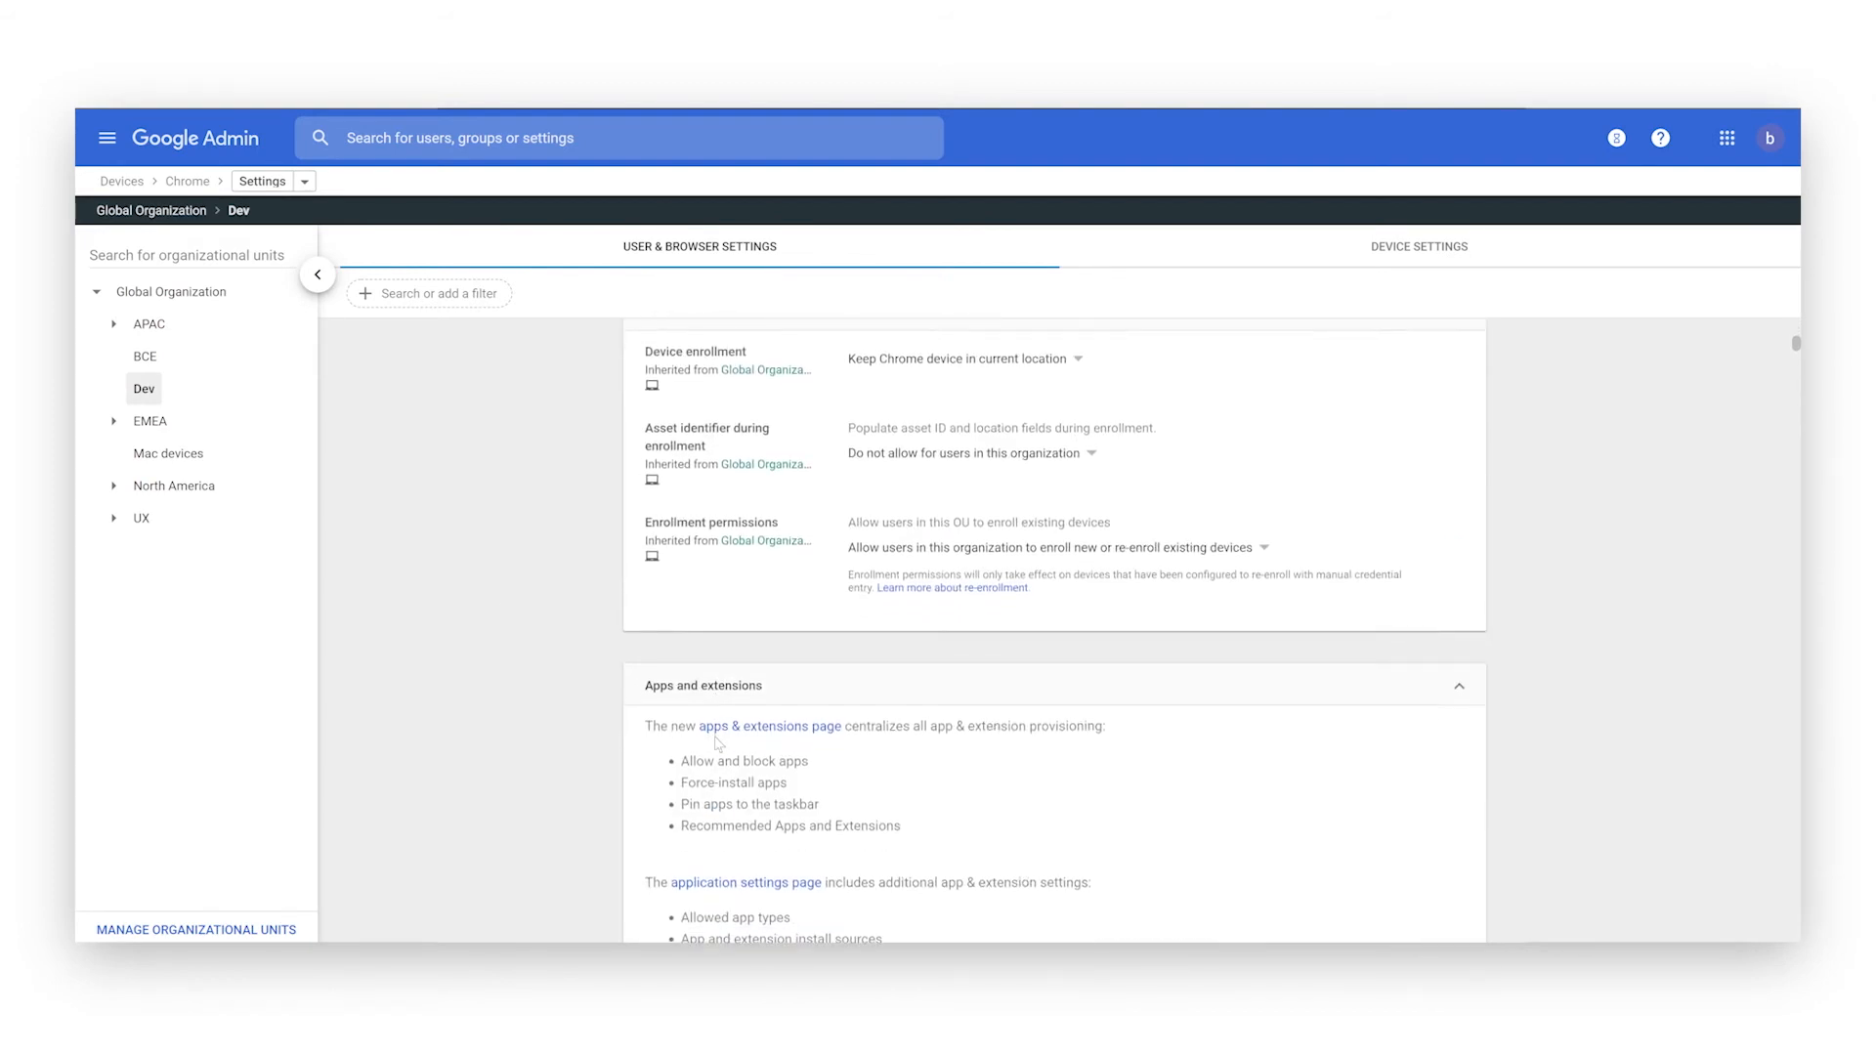
pyautogui.scroll(-2, 716, 745)
pyautogui.scroll(-1, 716, 745)
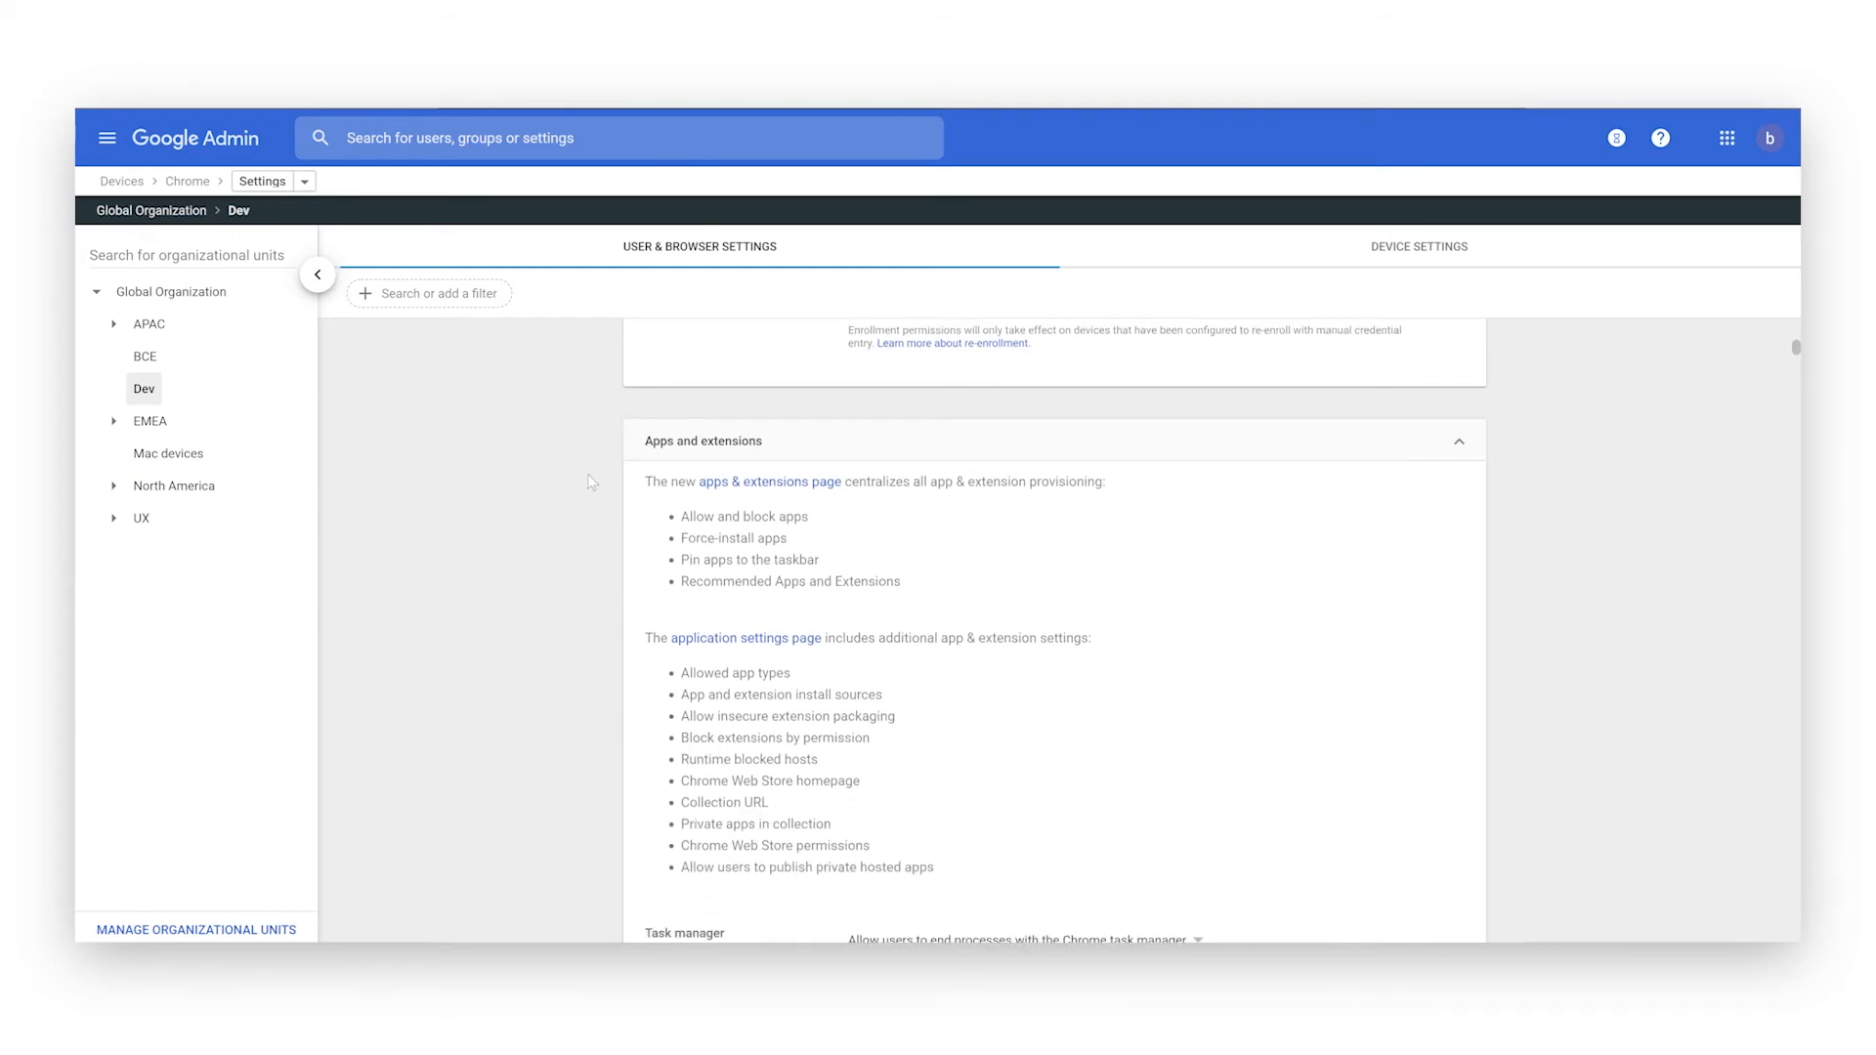
# Filter the user and browser settings by the category "update" to examine the Chrome update options.
pyautogui.click(429, 294)
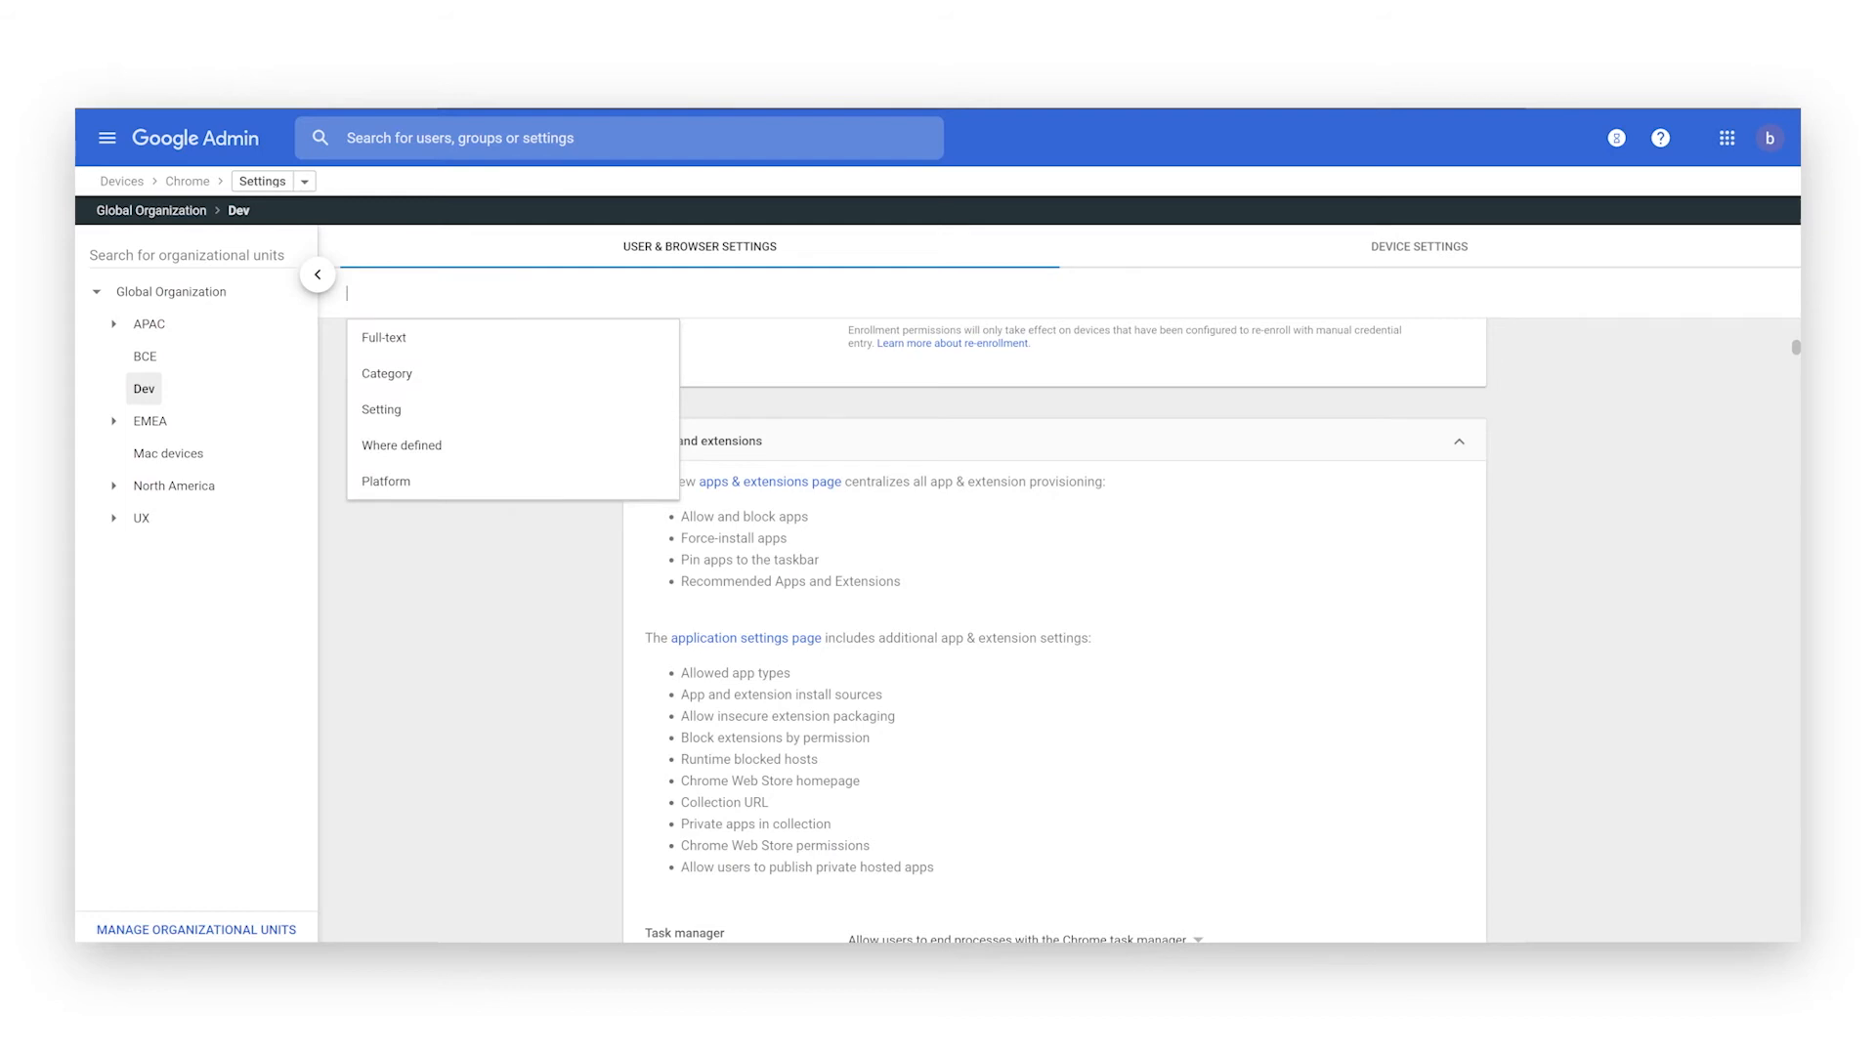
pyautogui.write('update')
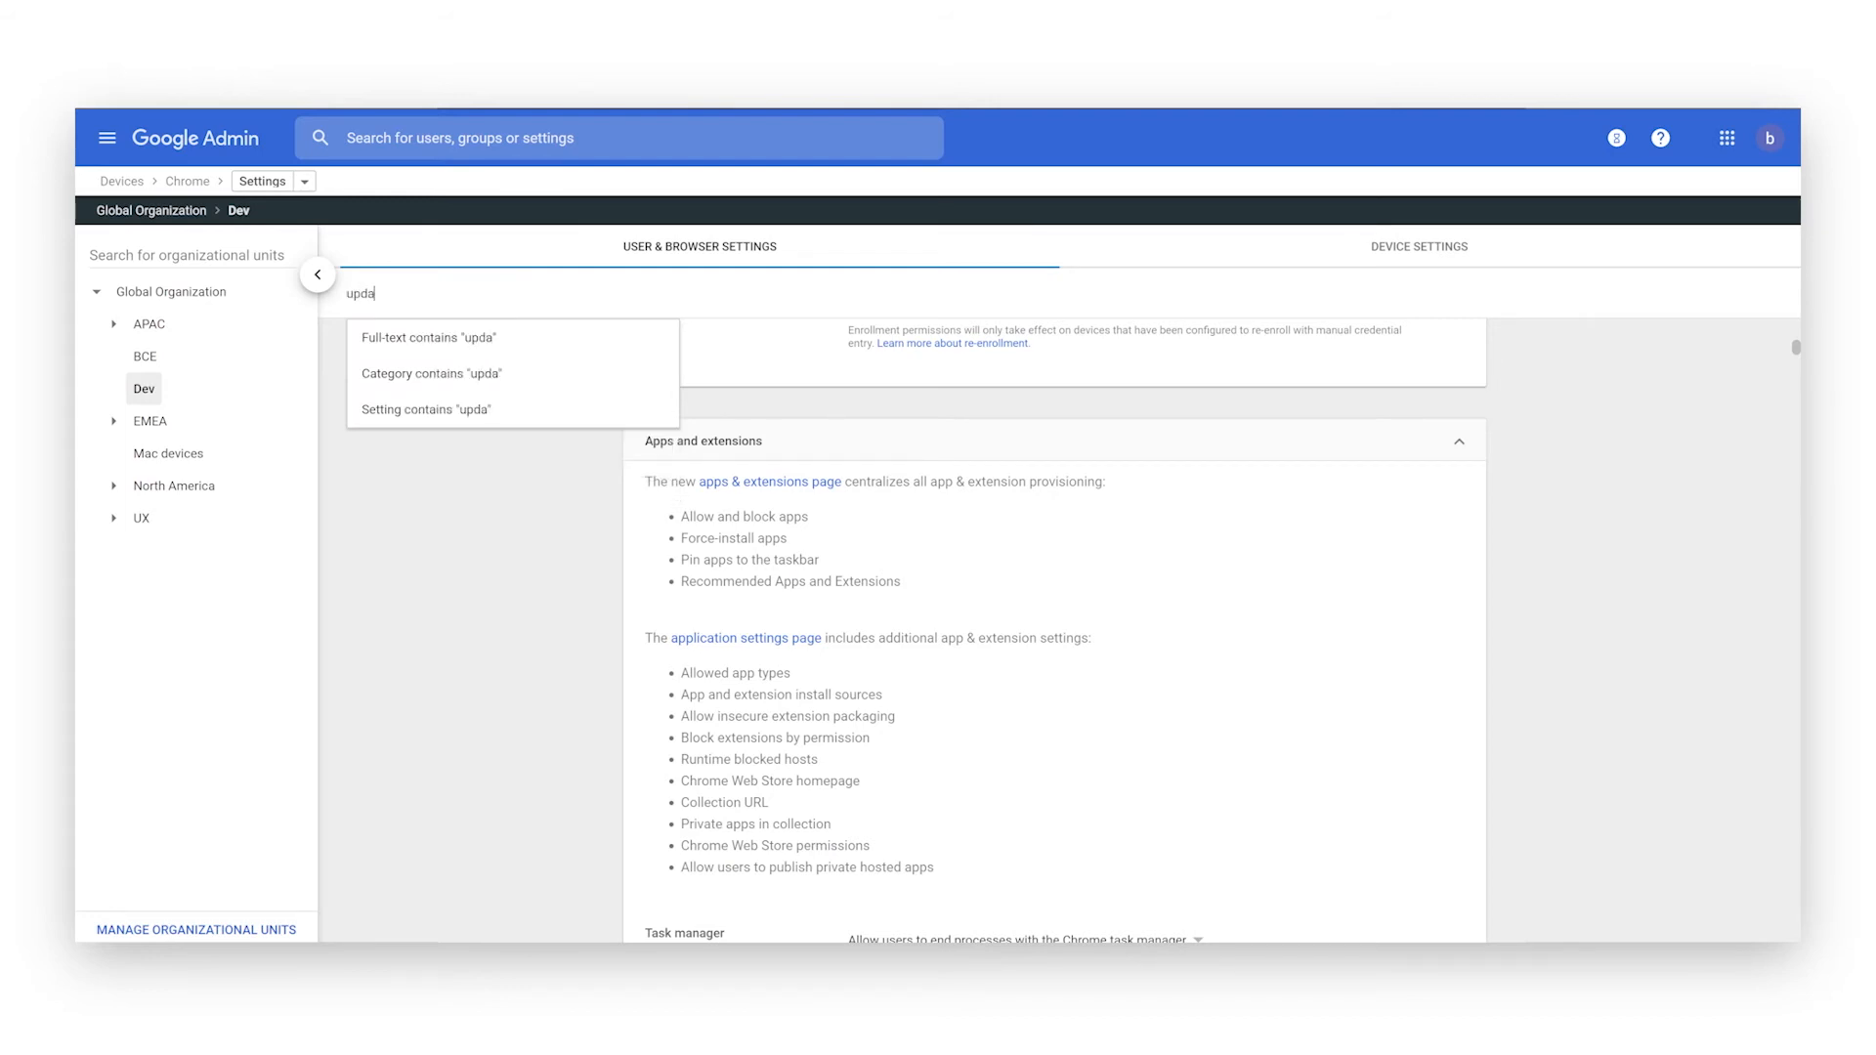
pyautogui.click(441, 374)
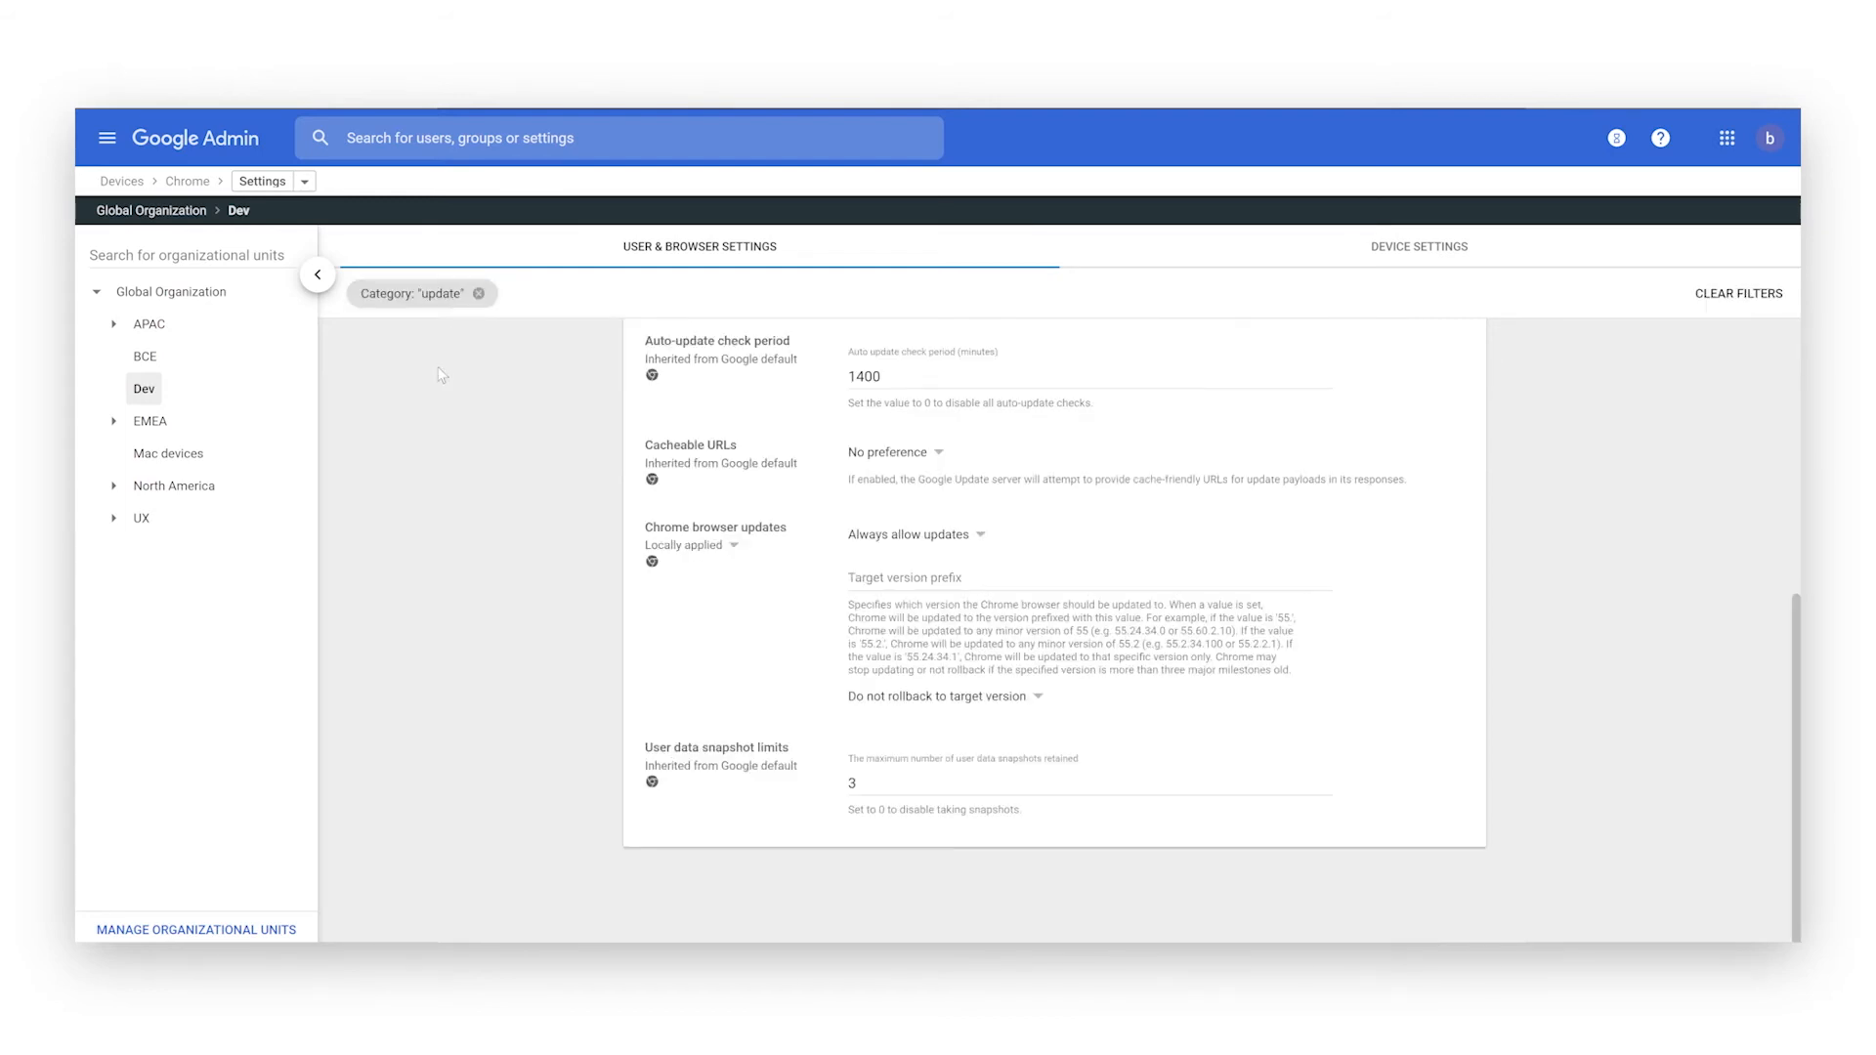
# Remove the category filter and look through the Site isolation and Security settings.
pyautogui.click(478, 294)
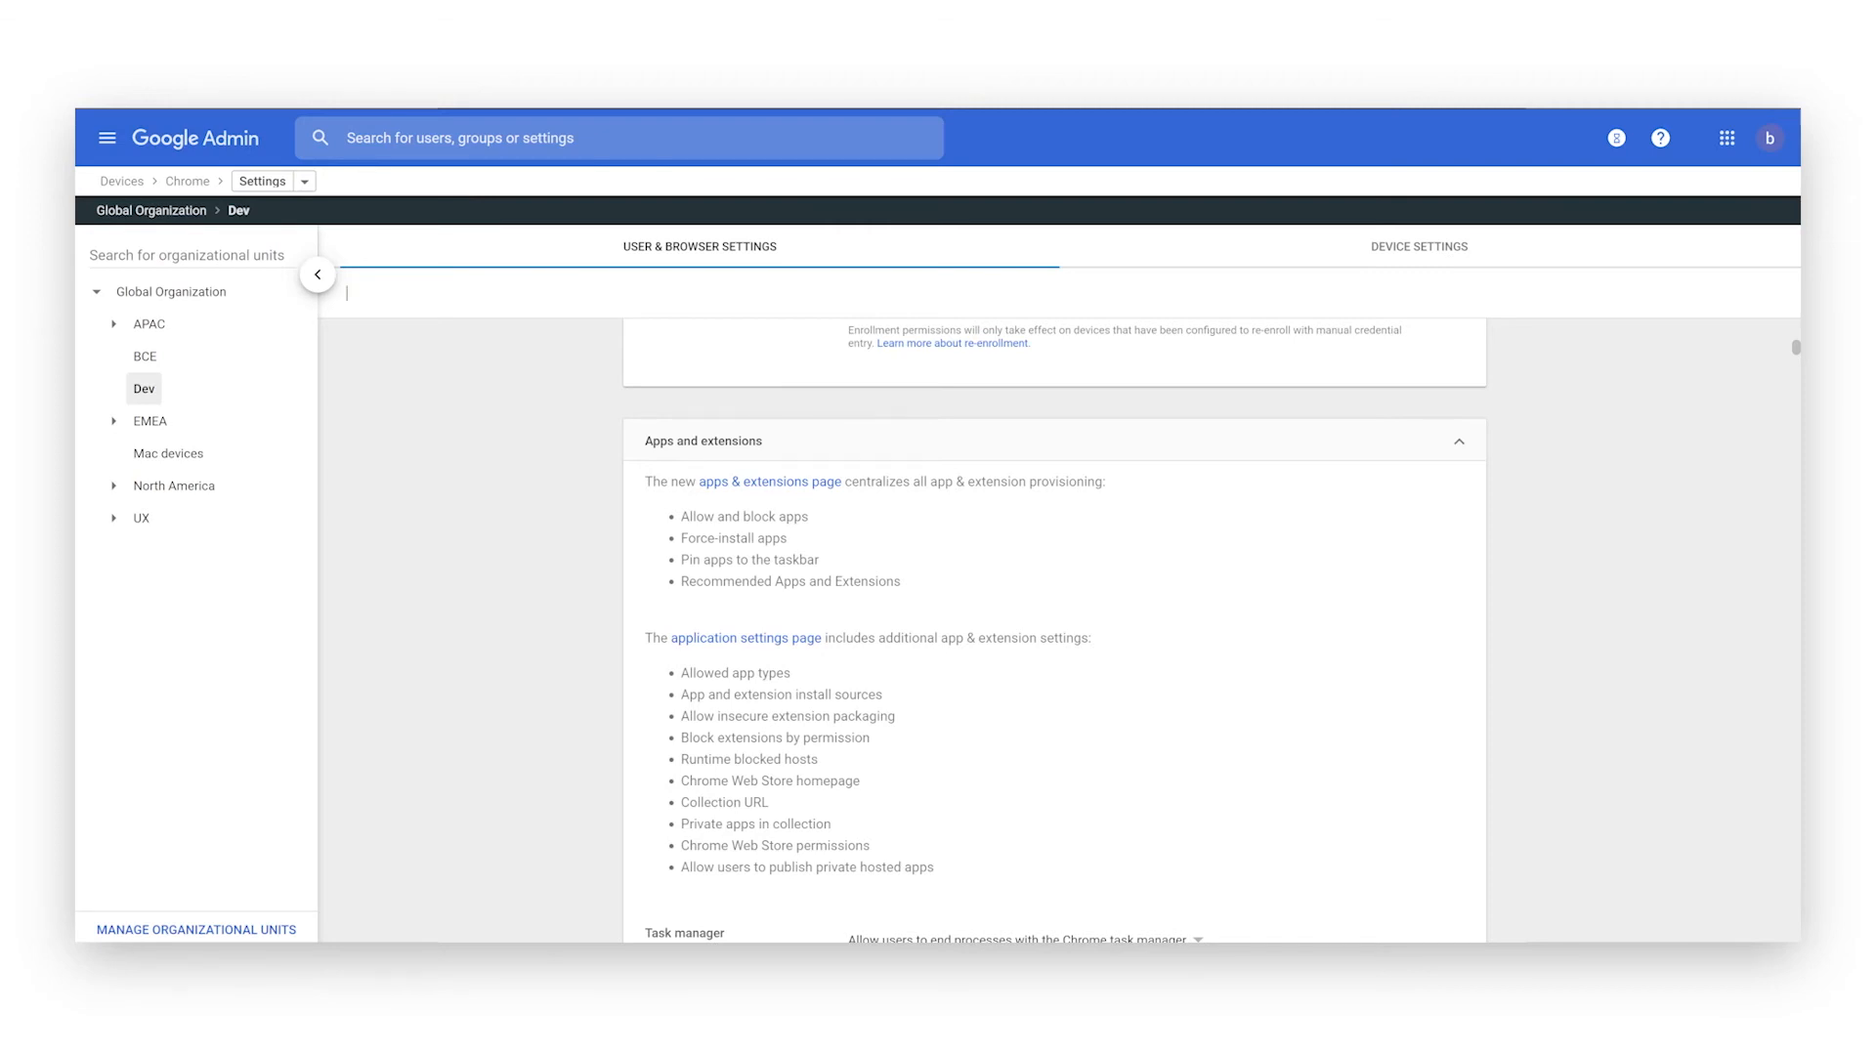
pyautogui.scroll(-8, 576, 692)
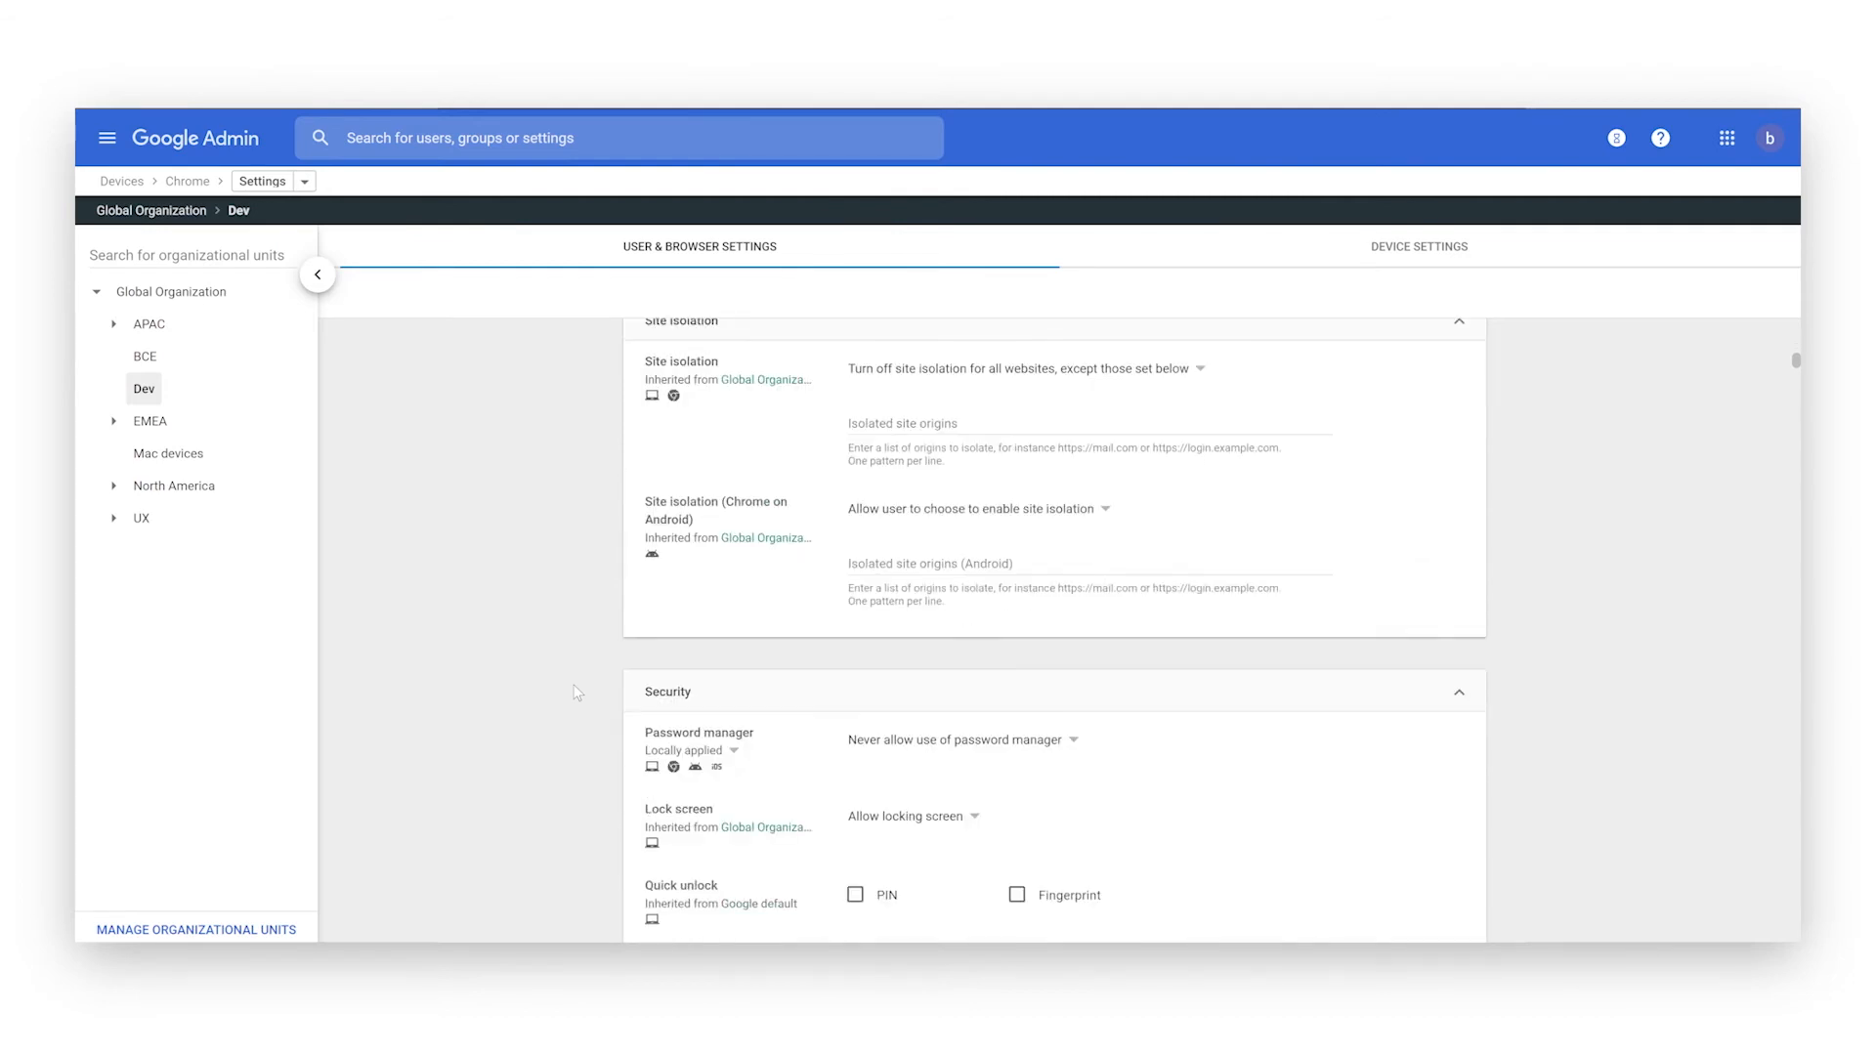
pyautogui.scroll(-2, 576, 692)
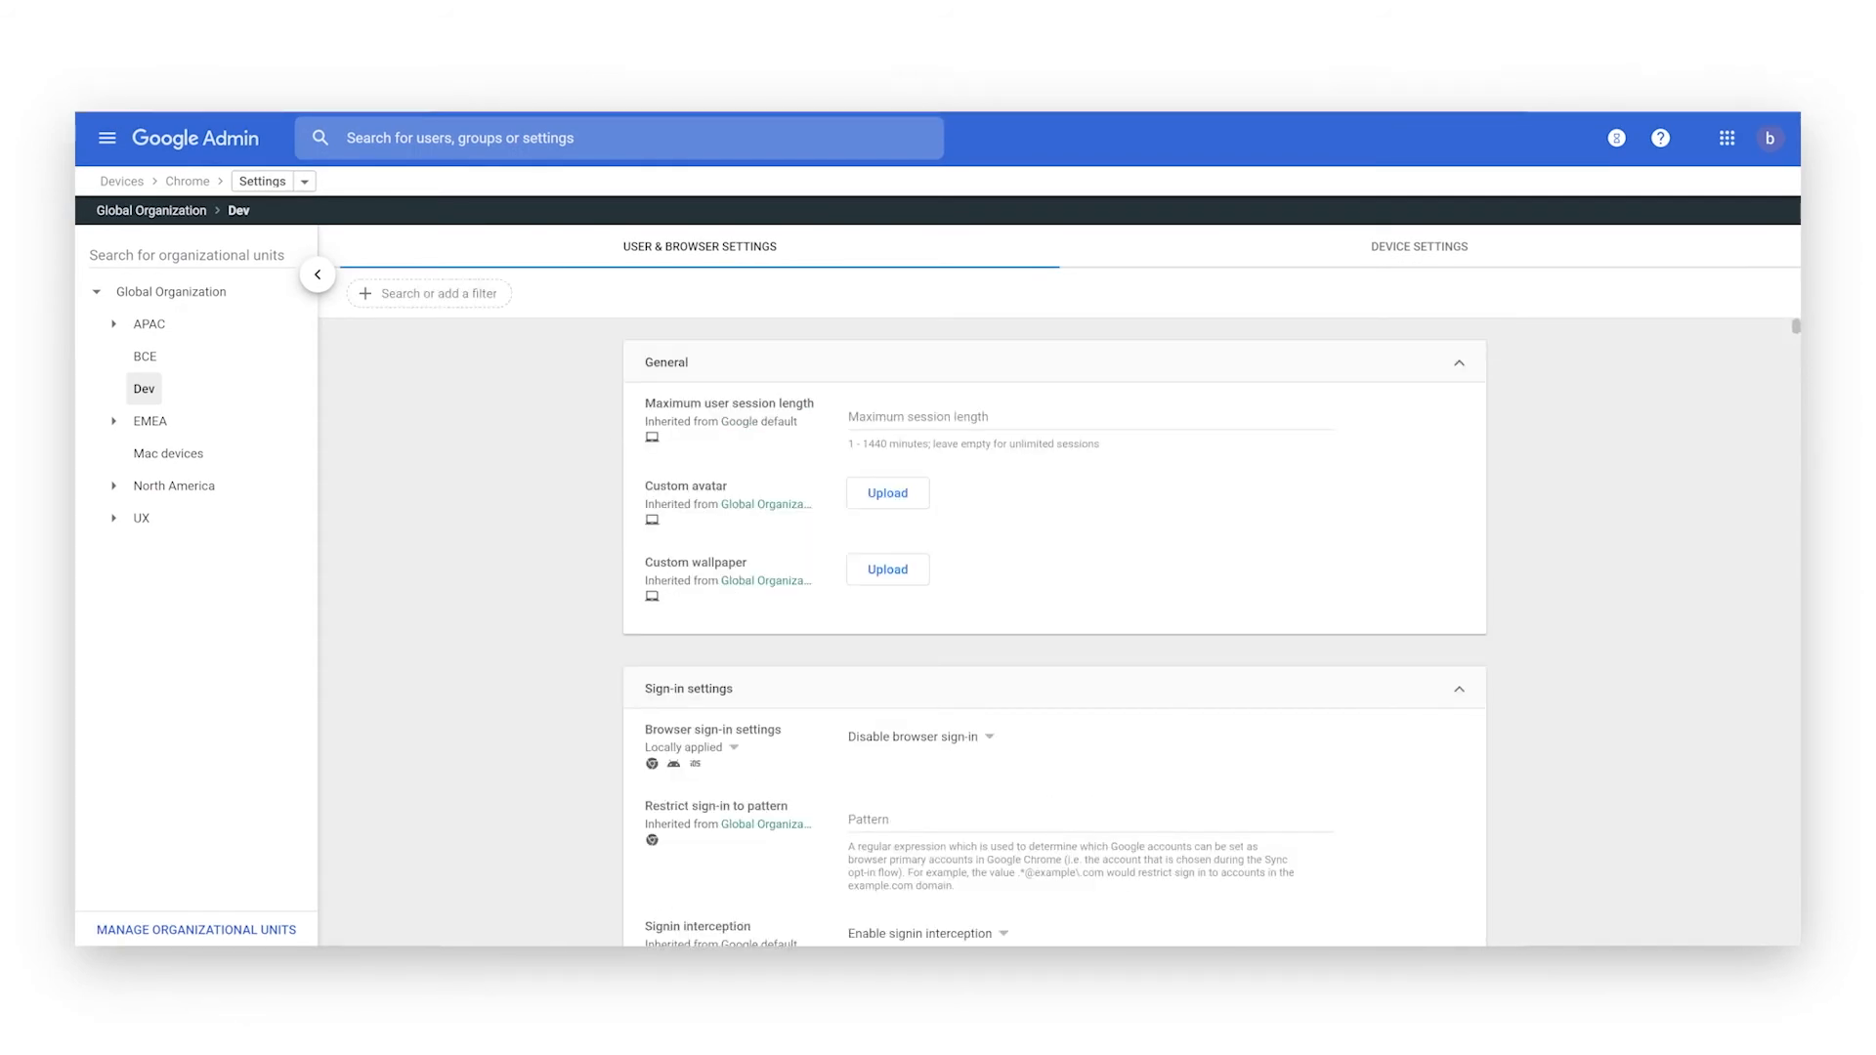
# Search the Dev unit's user and browser settings for "managed bookmarks".
pyautogui.click(438, 293)
pyautogui.write('managed b')
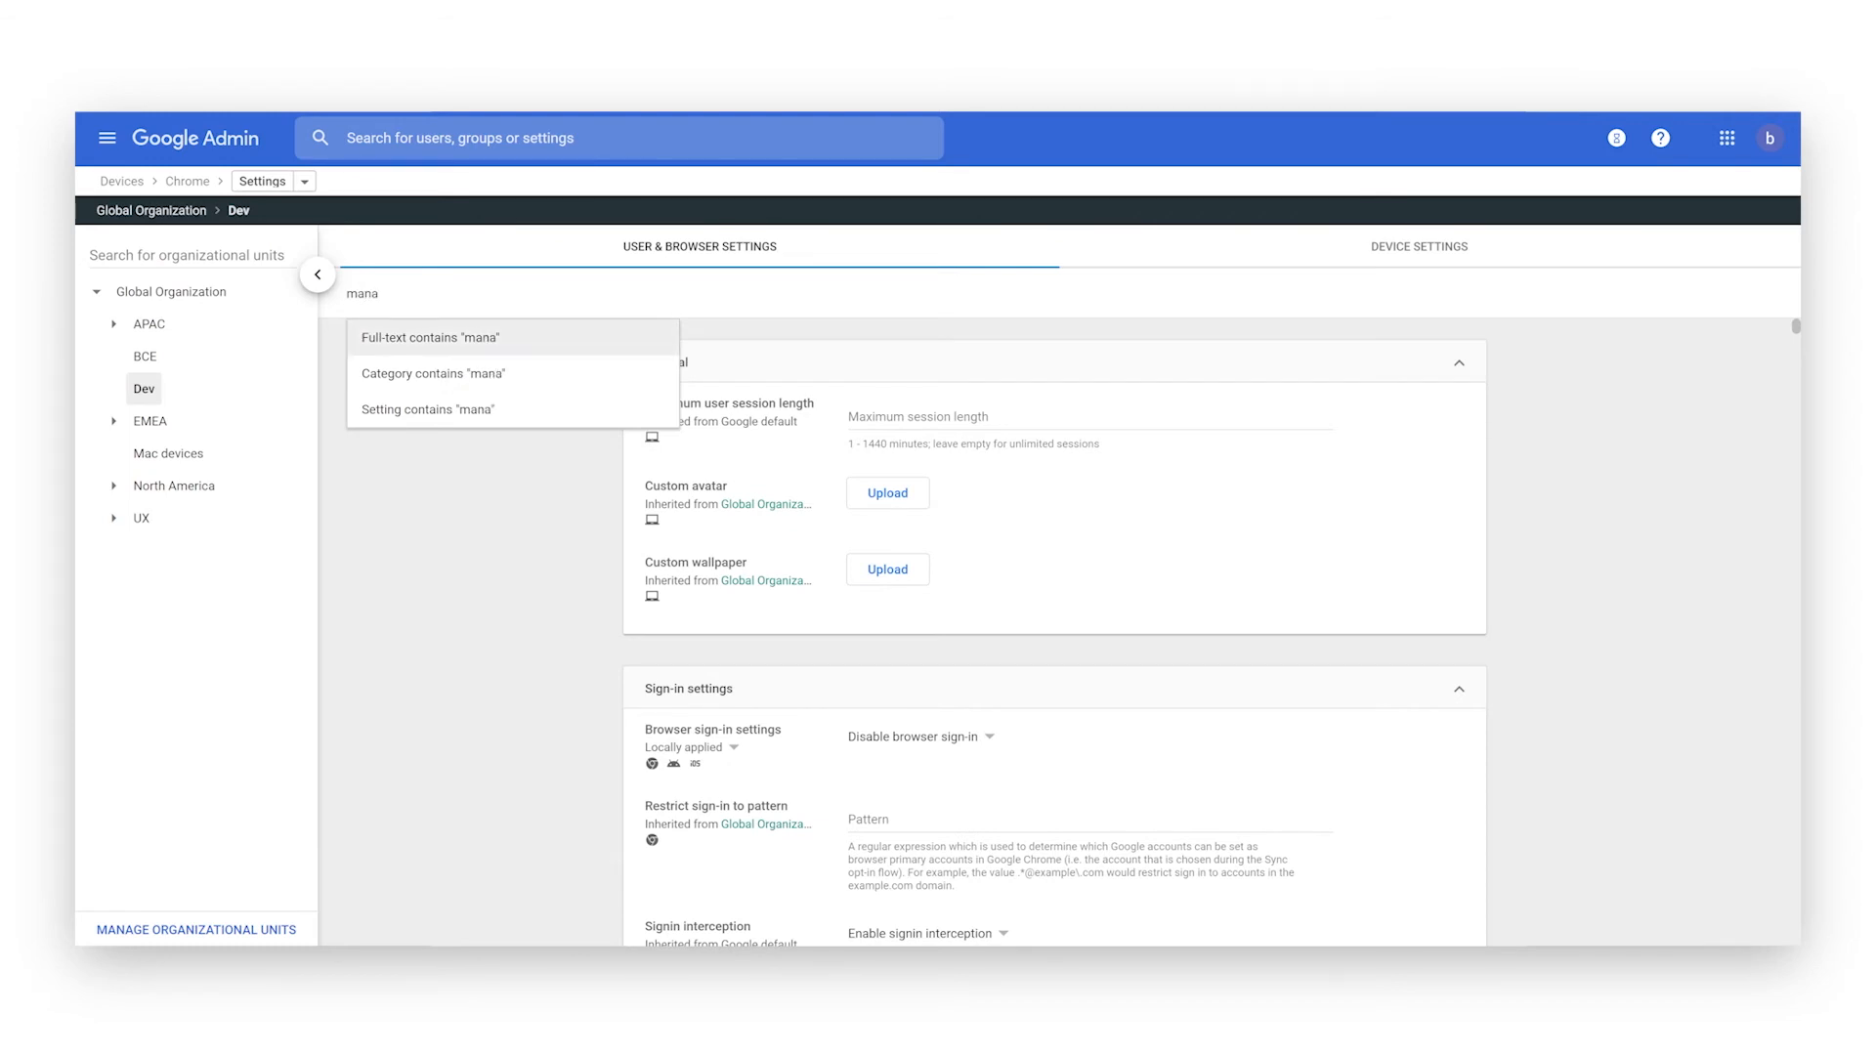
pyautogui.write('ookmarks')
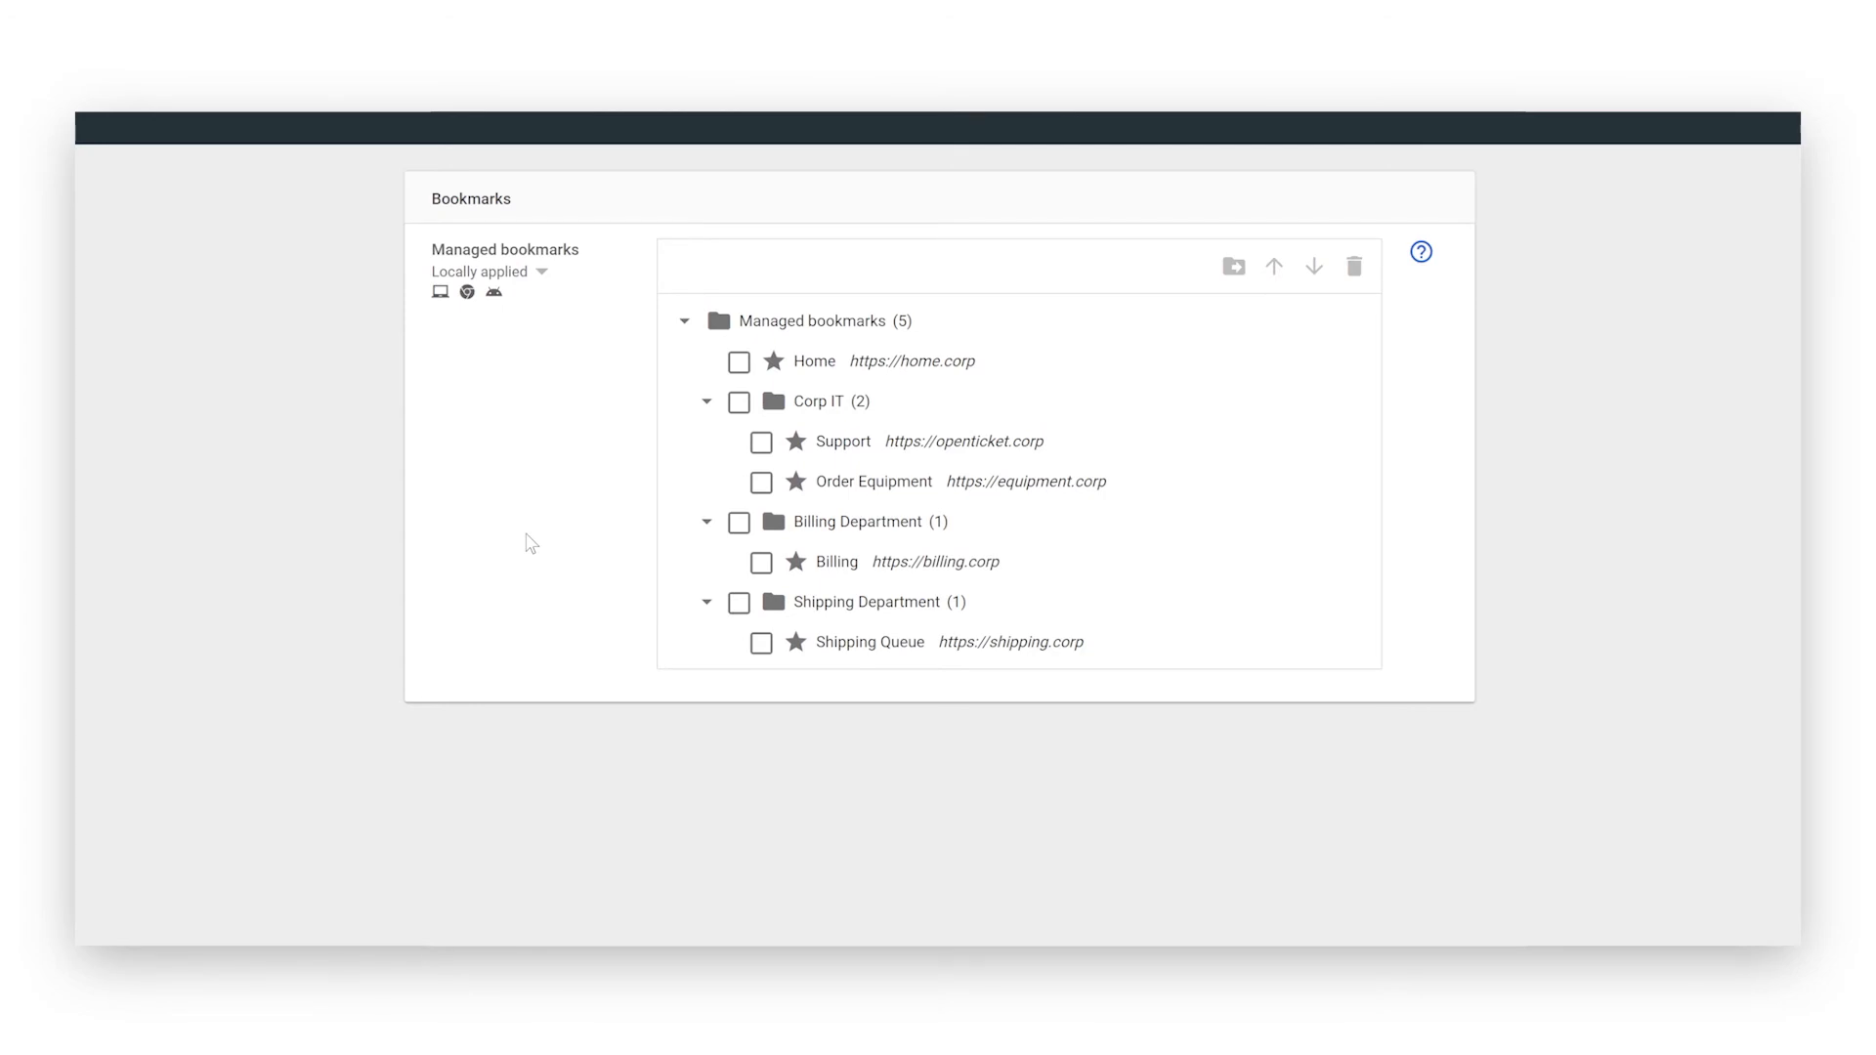
pyautogui.moveTo(1332, 612)
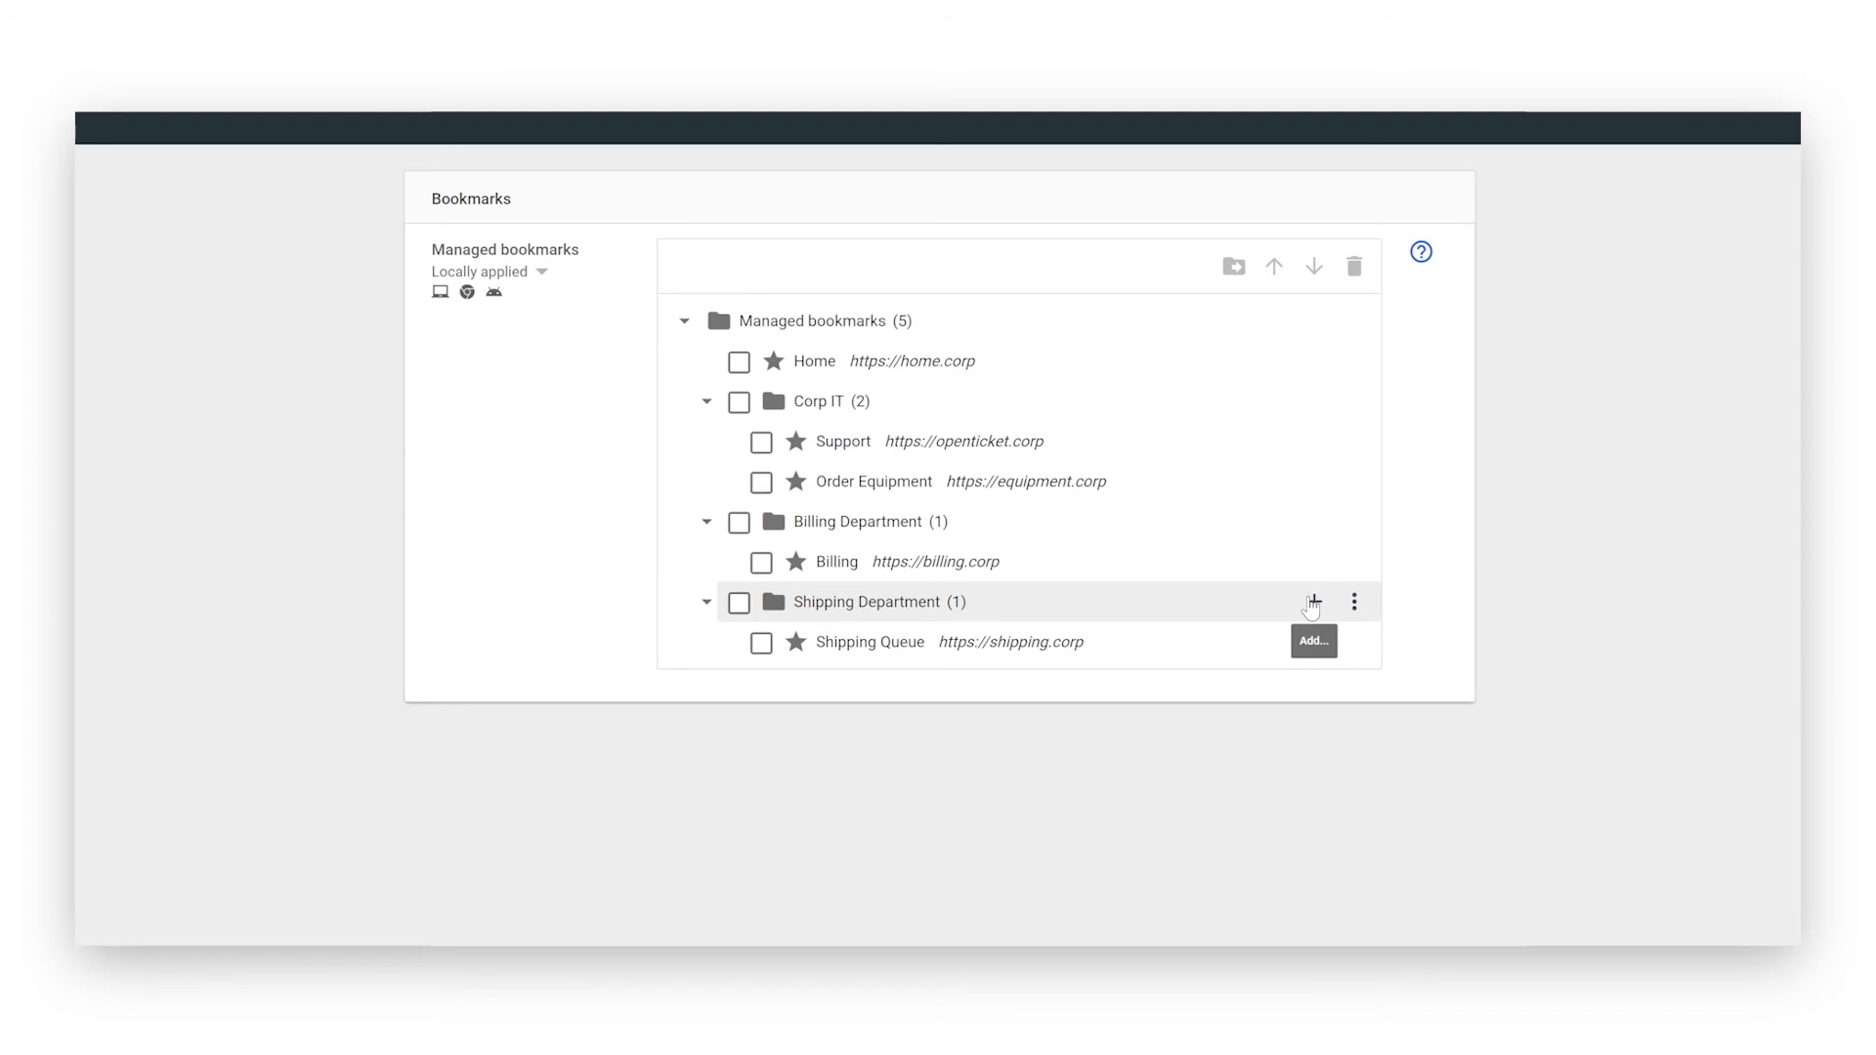
pyautogui.click(1312, 604)
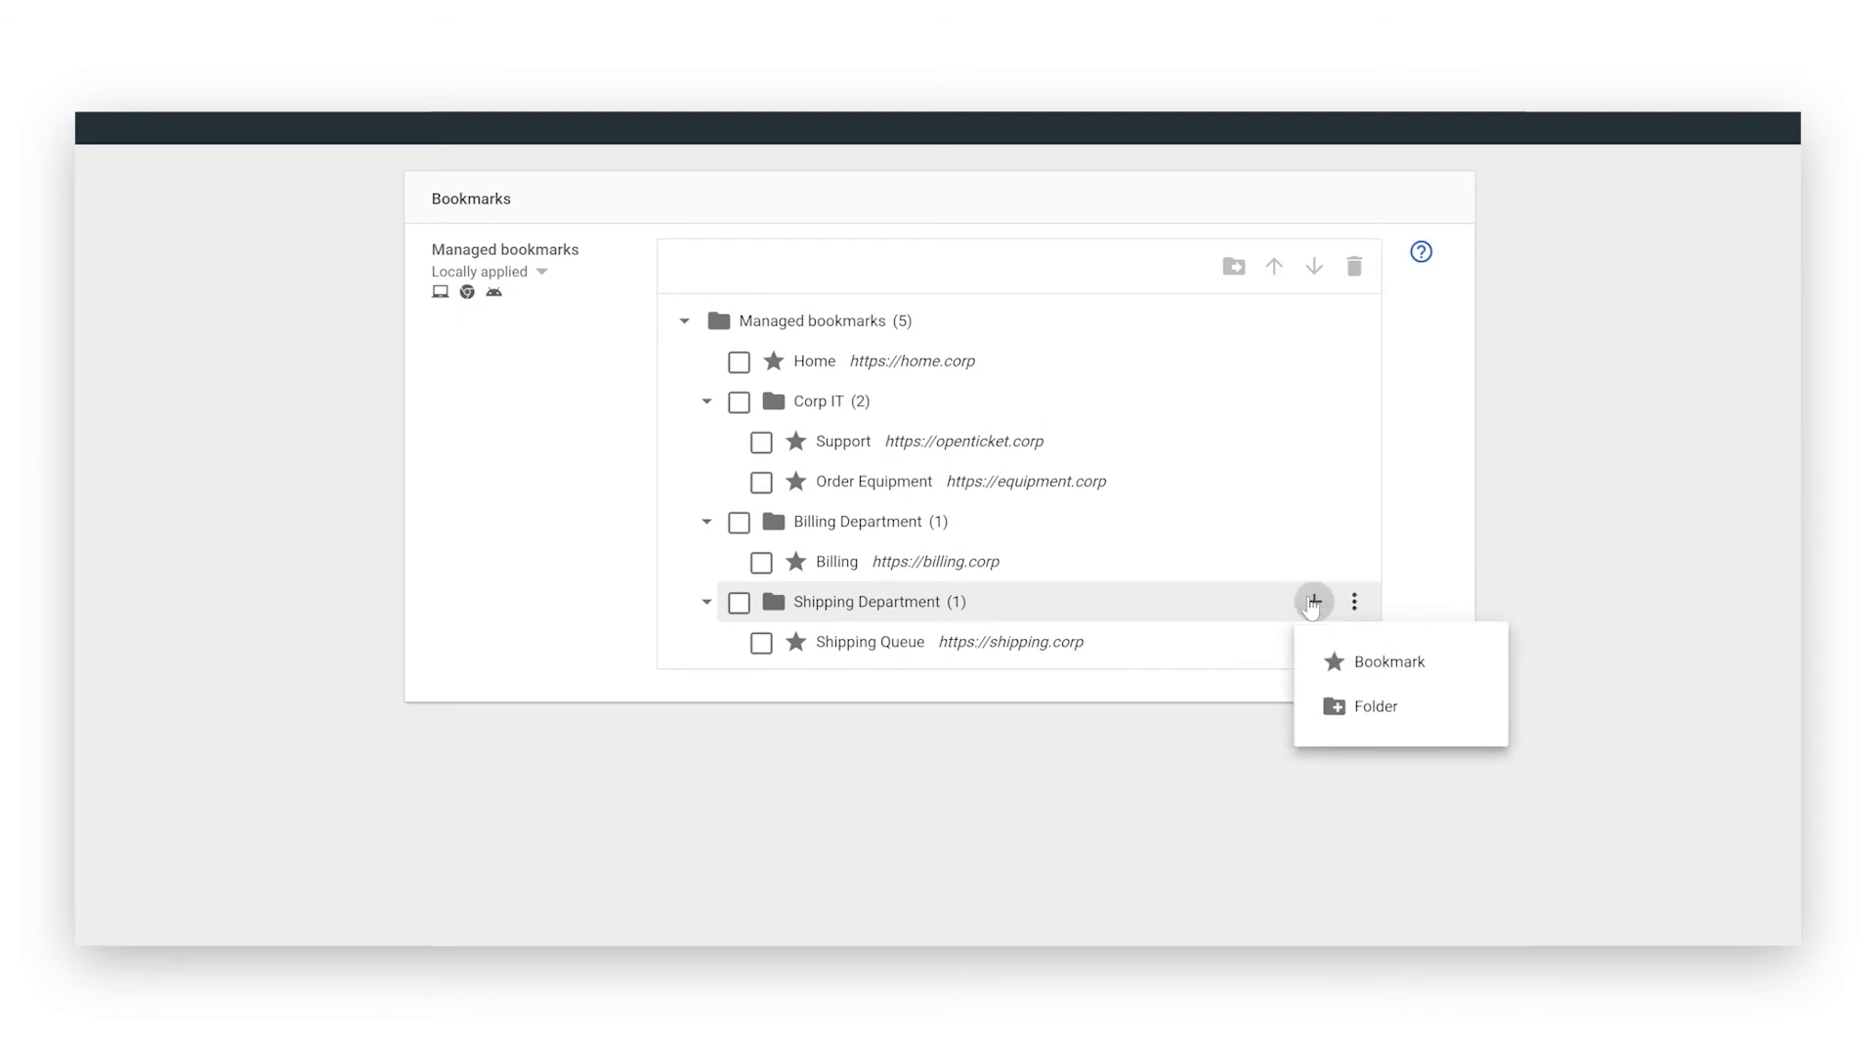
pyautogui.click(1325, 670)
pyautogui.write('Inventoryhttps://inventory.corp')
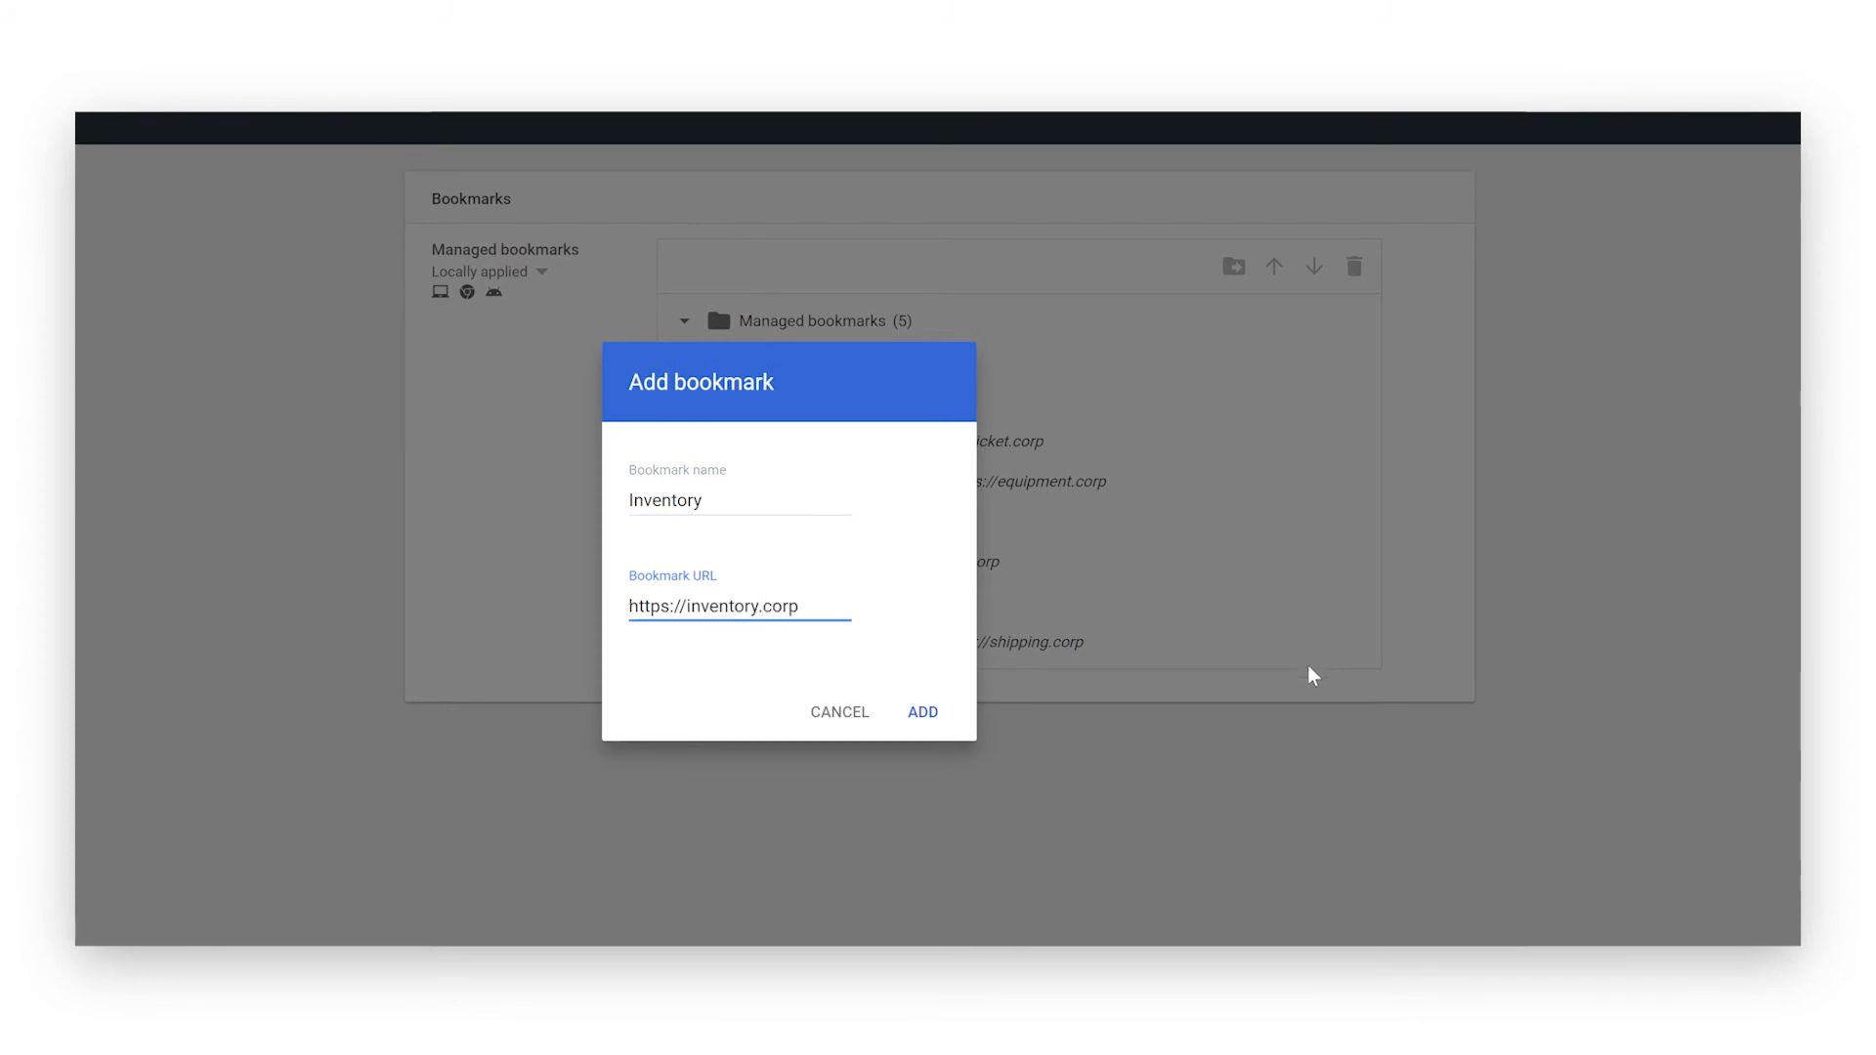
pyautogui.click(948, 715)
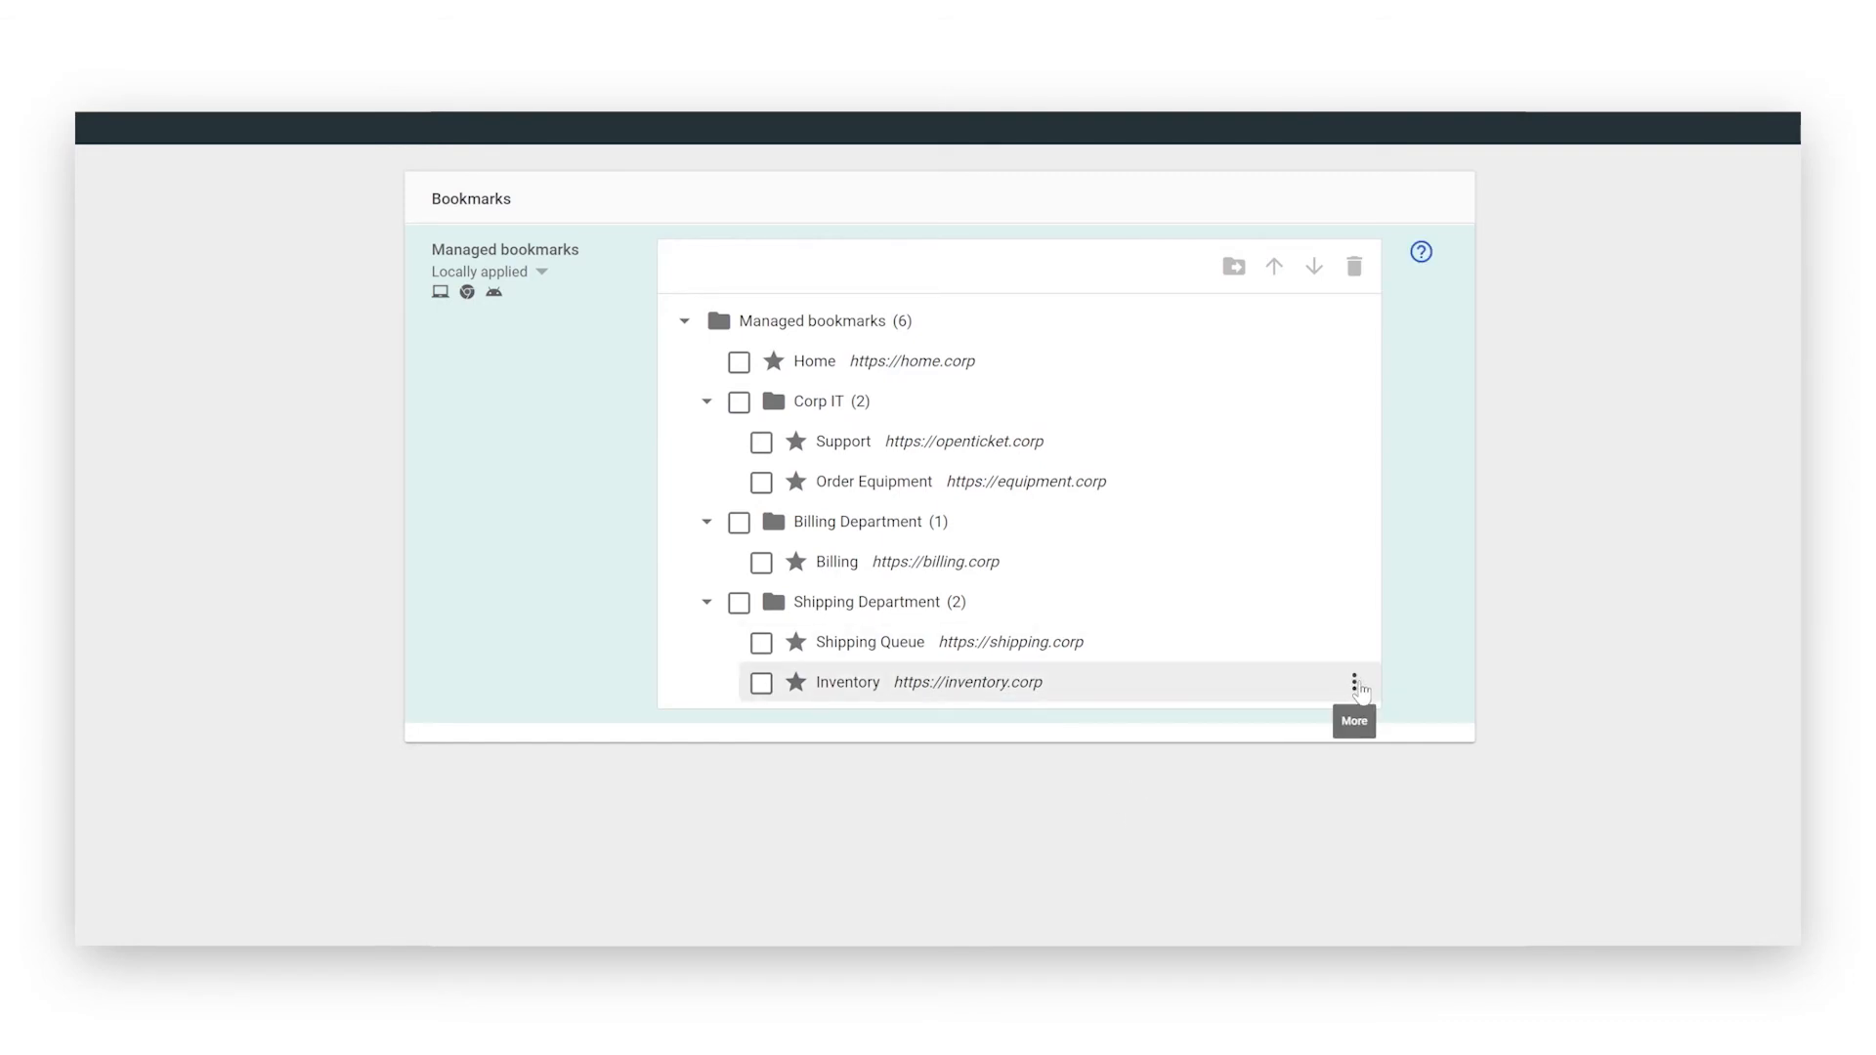
# Move the Inventory bookmark above Shipping Queue, and relocate it to the Billing Department folder.
pyautogui.click(1355, 685)
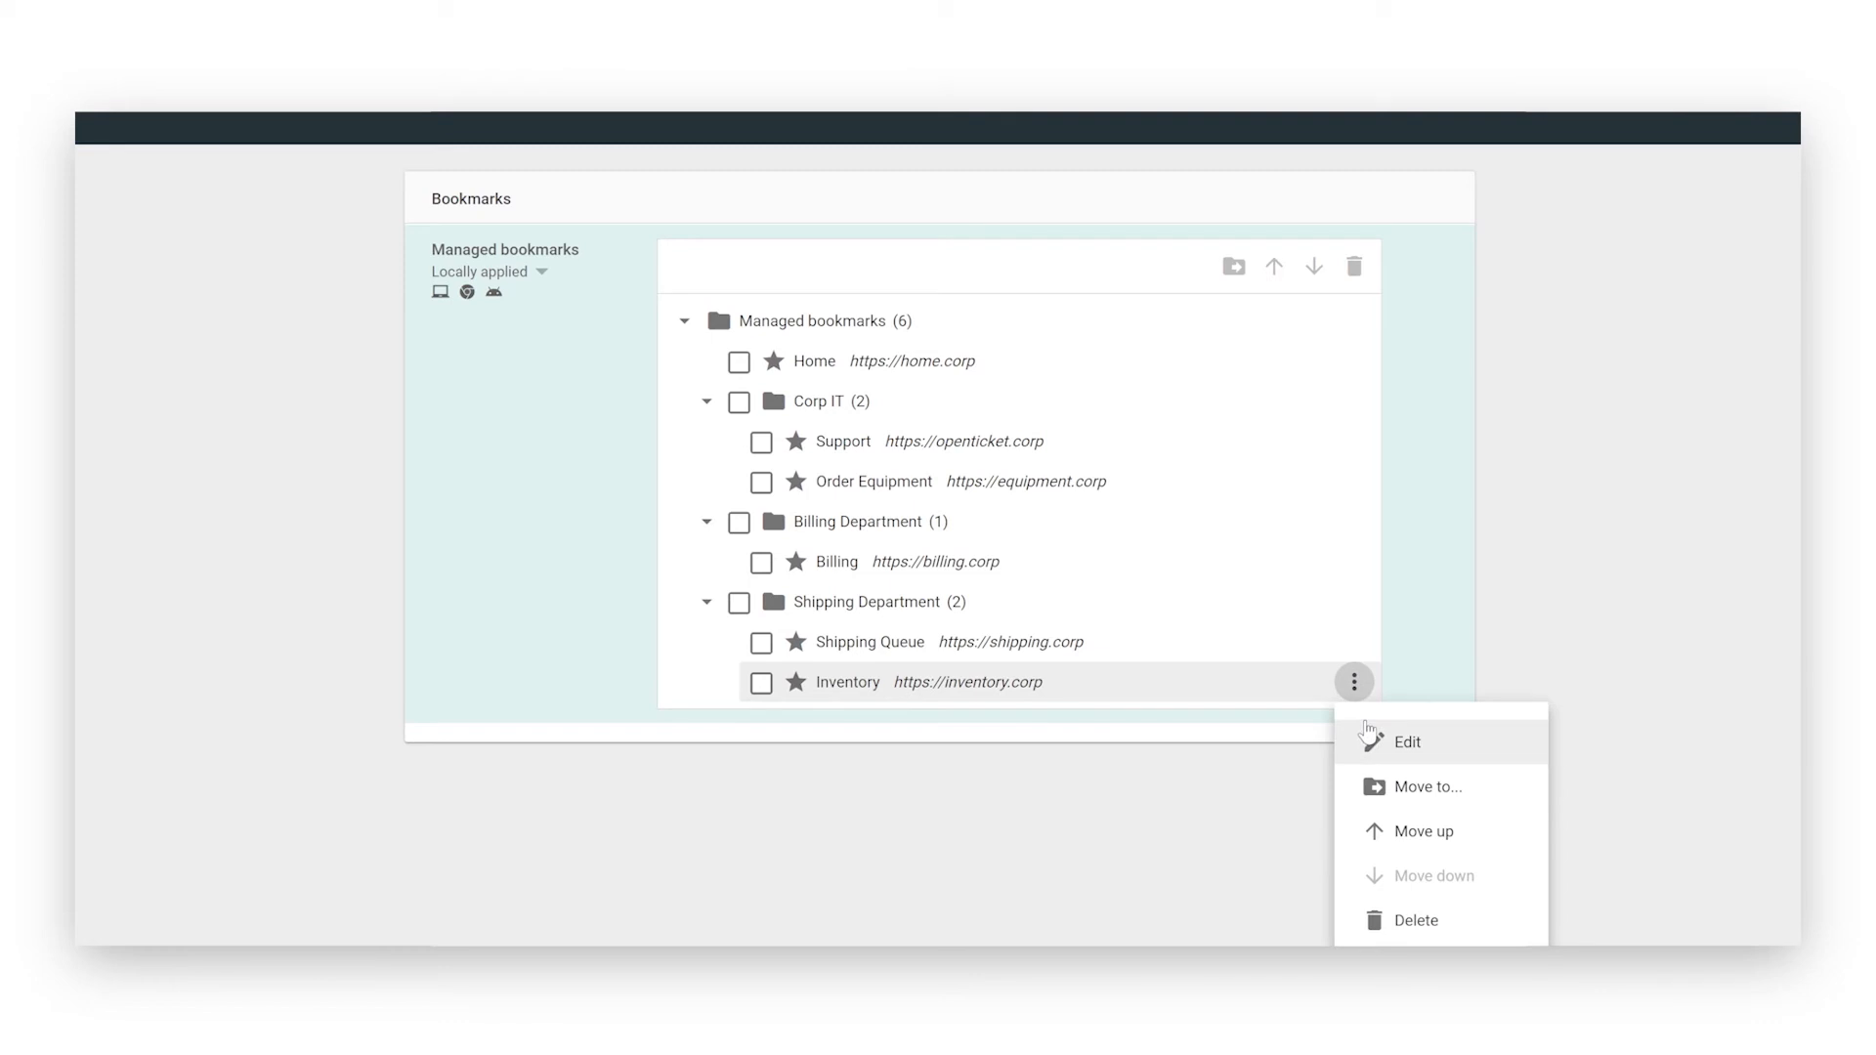
pyautogui.click(1371, 832)
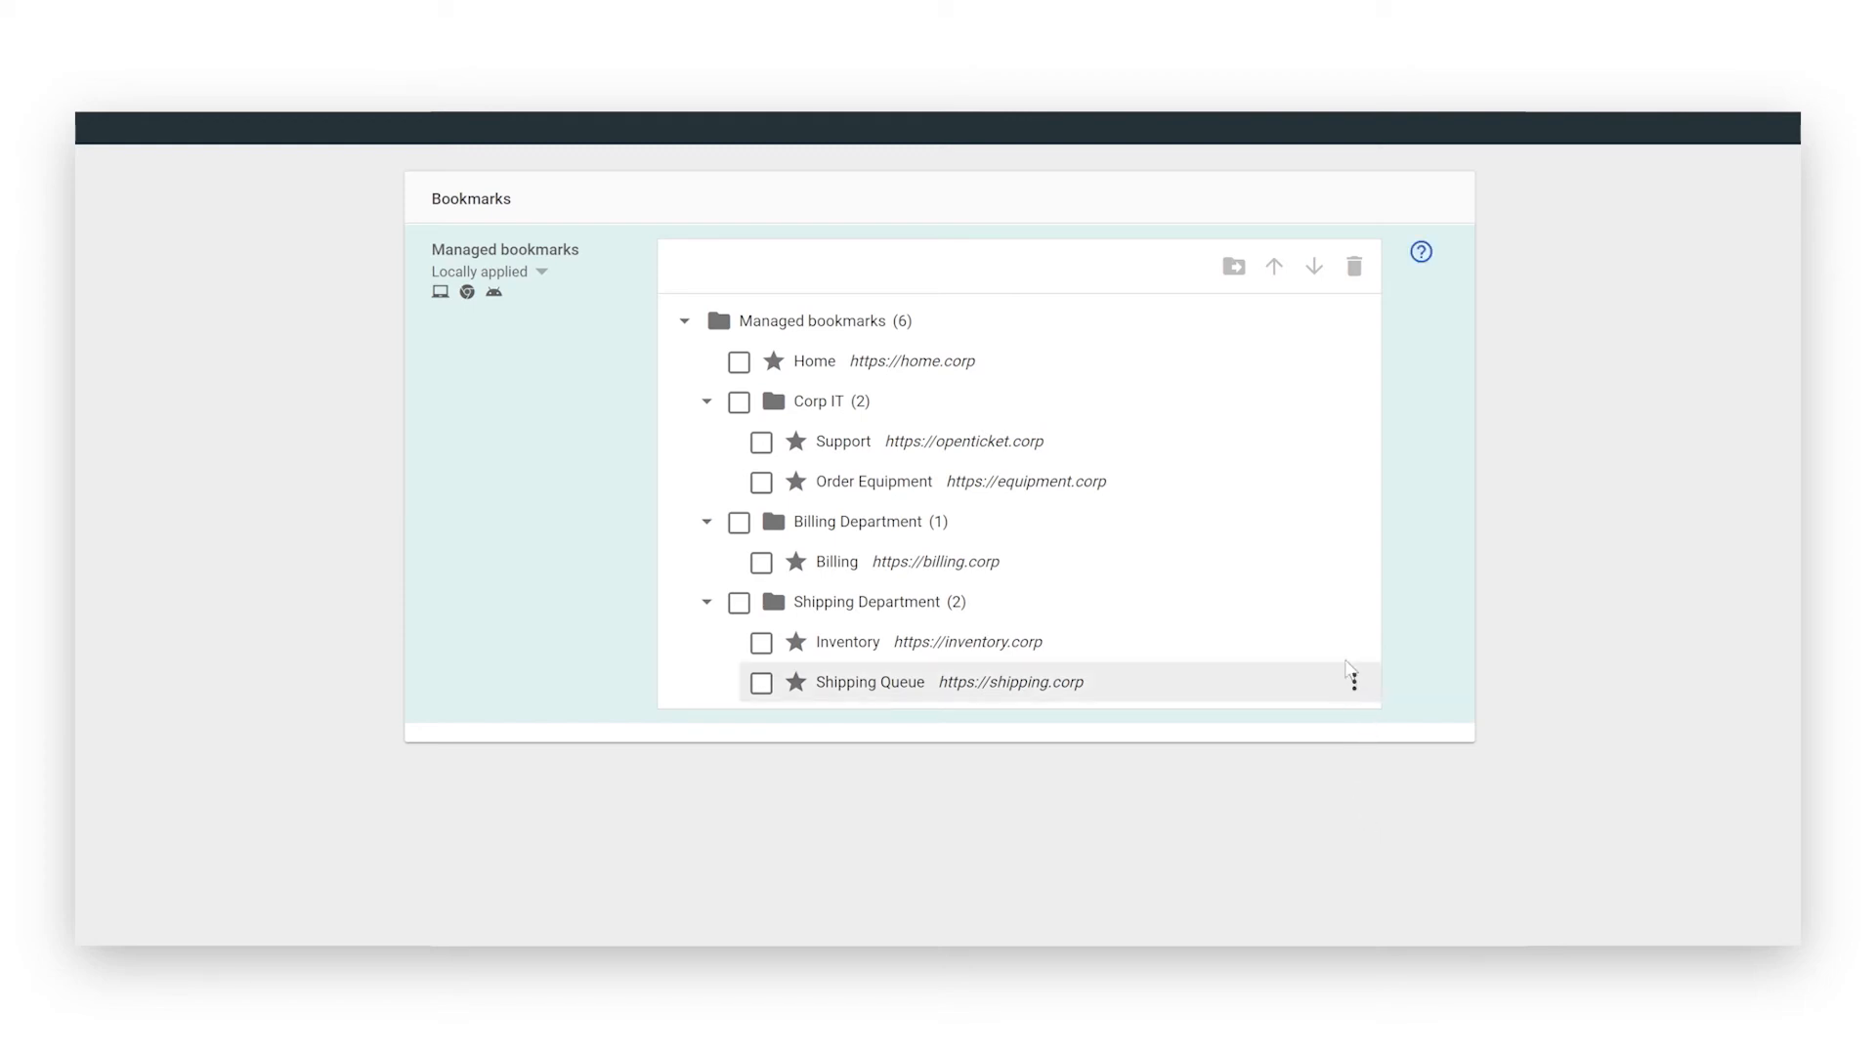
pyautogui.click(1355, 649)
pyautogui.click(1380, 751)
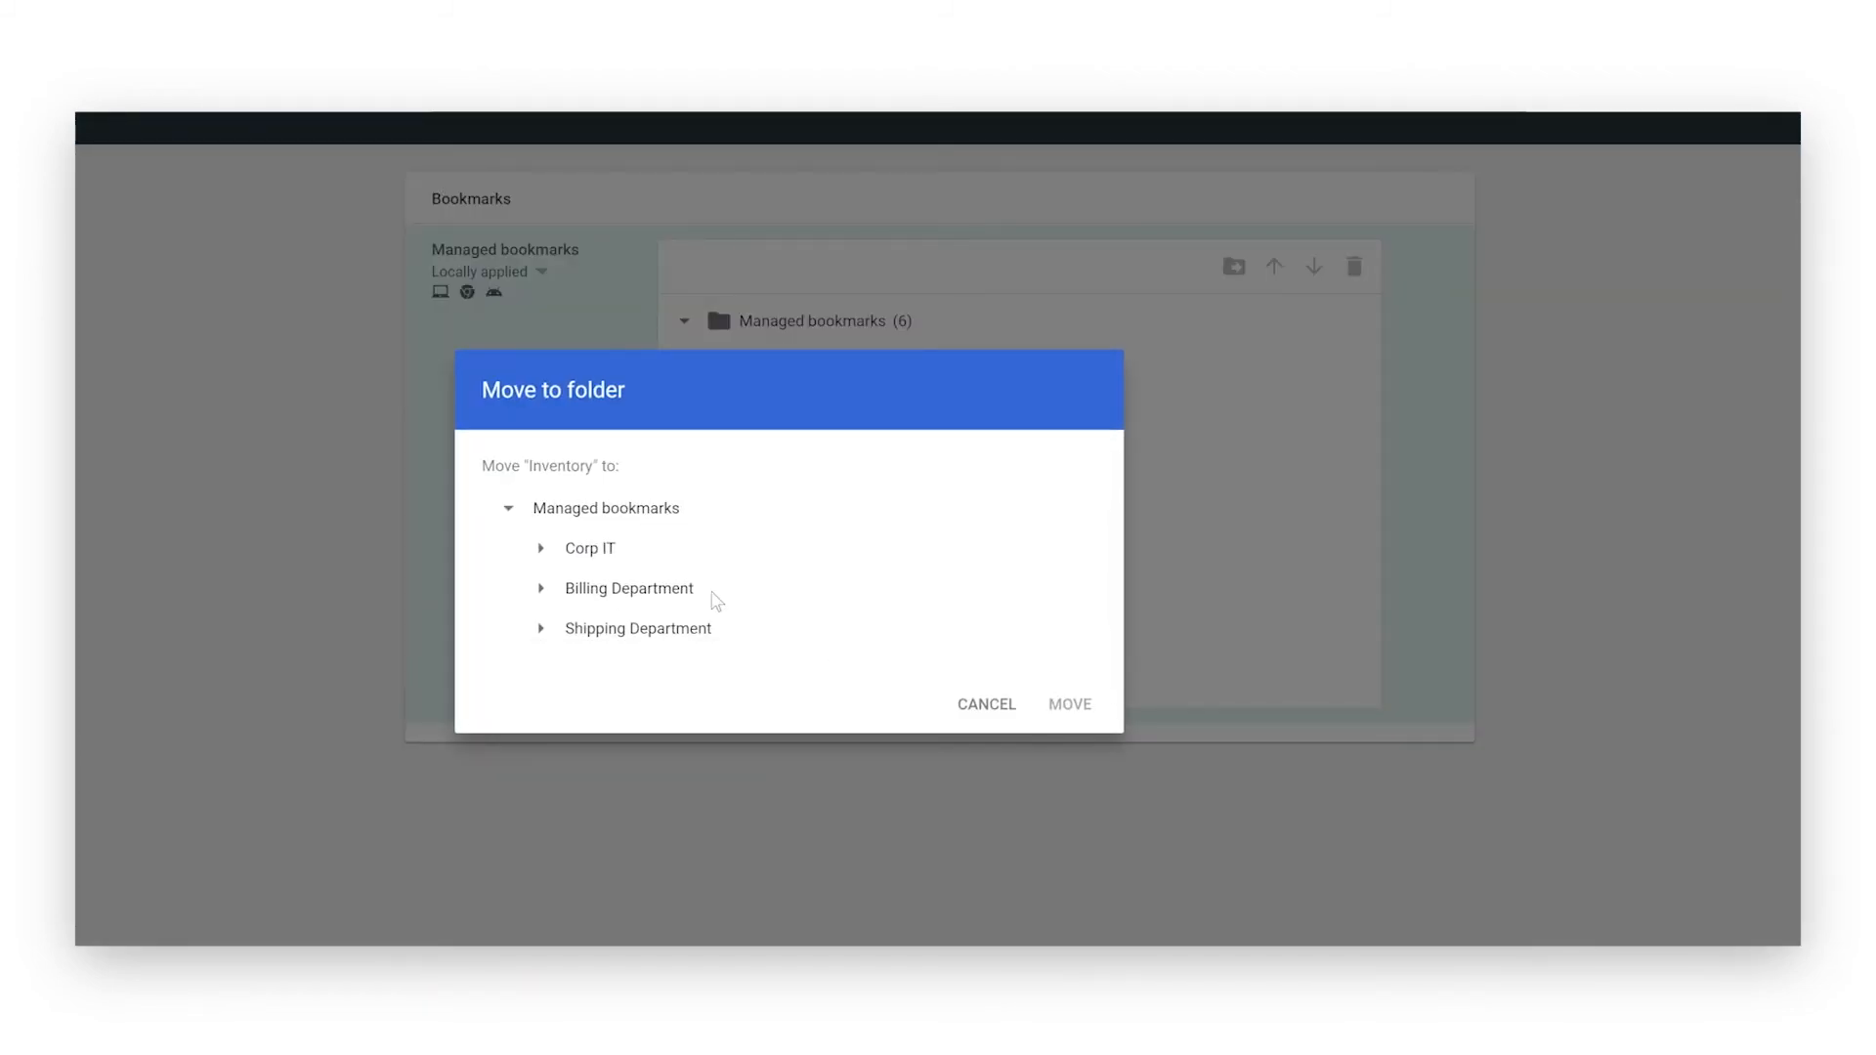
pyautogui.click(657, 591)
pyautogui.click(1072, 705)
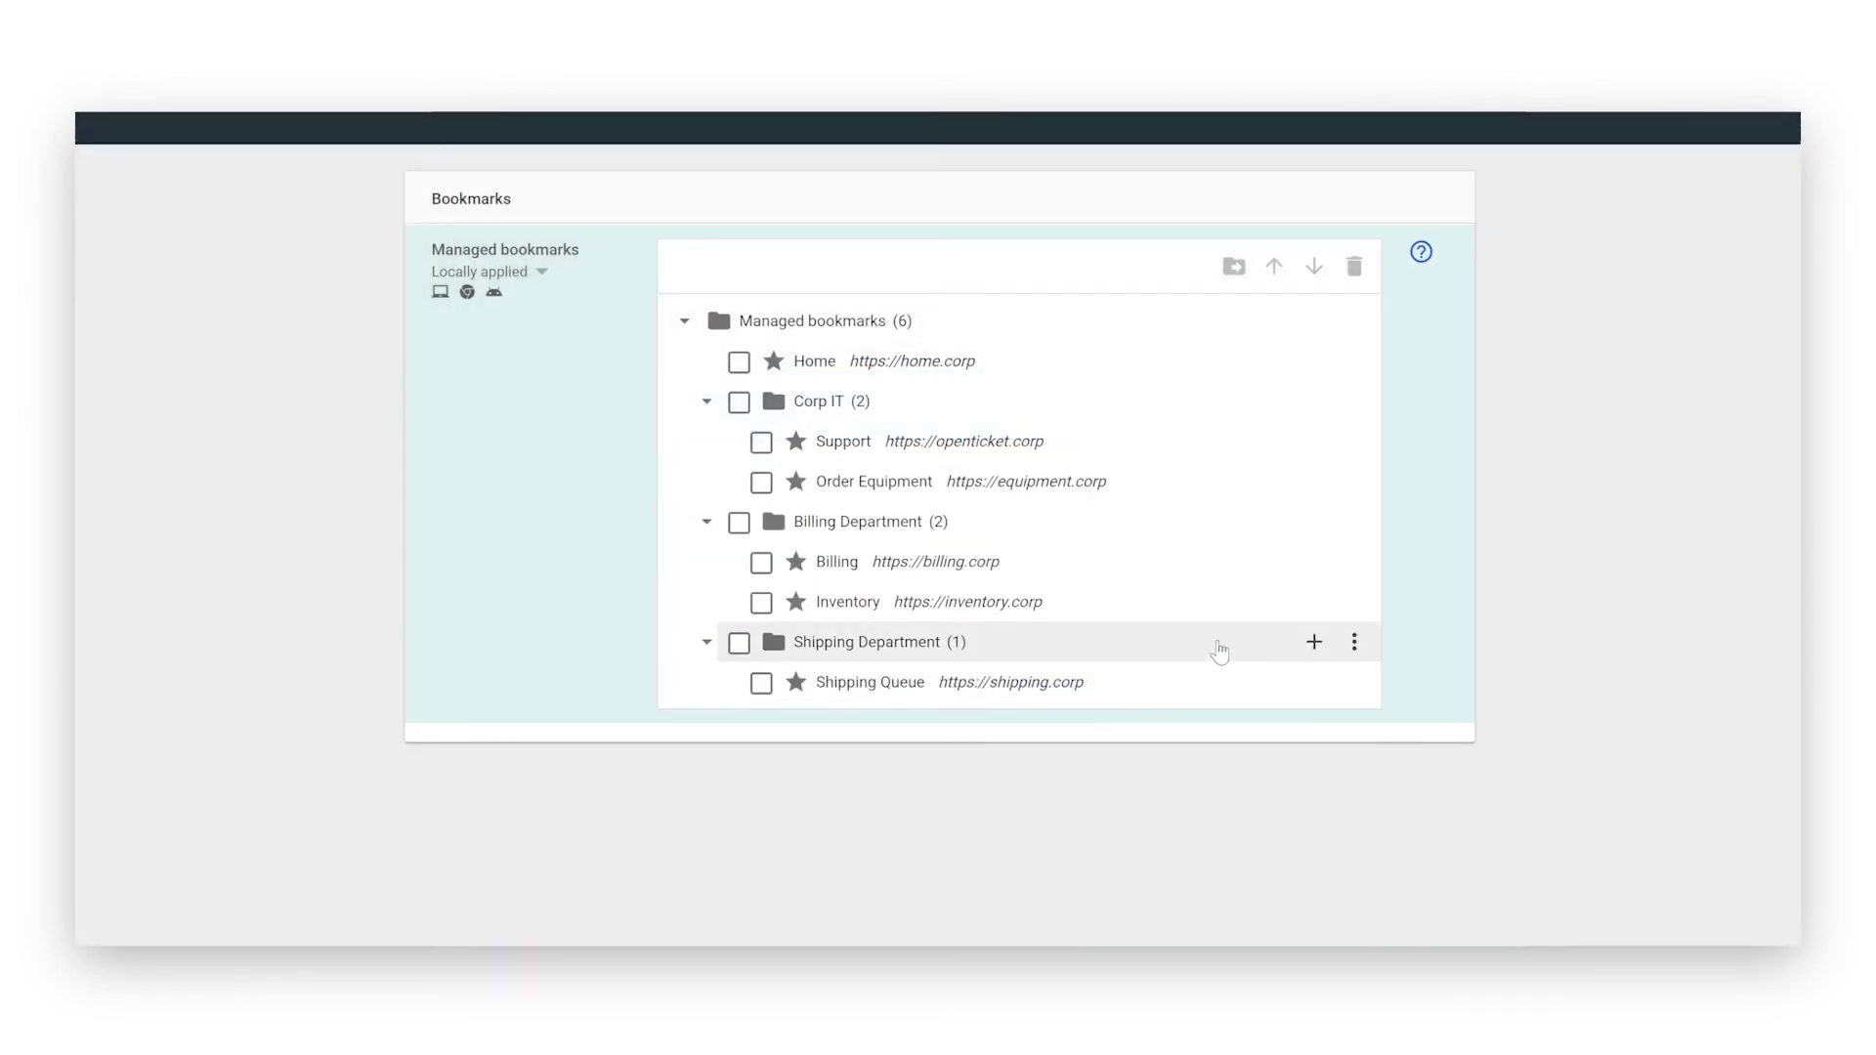
pyautogui.click(1355, 562)
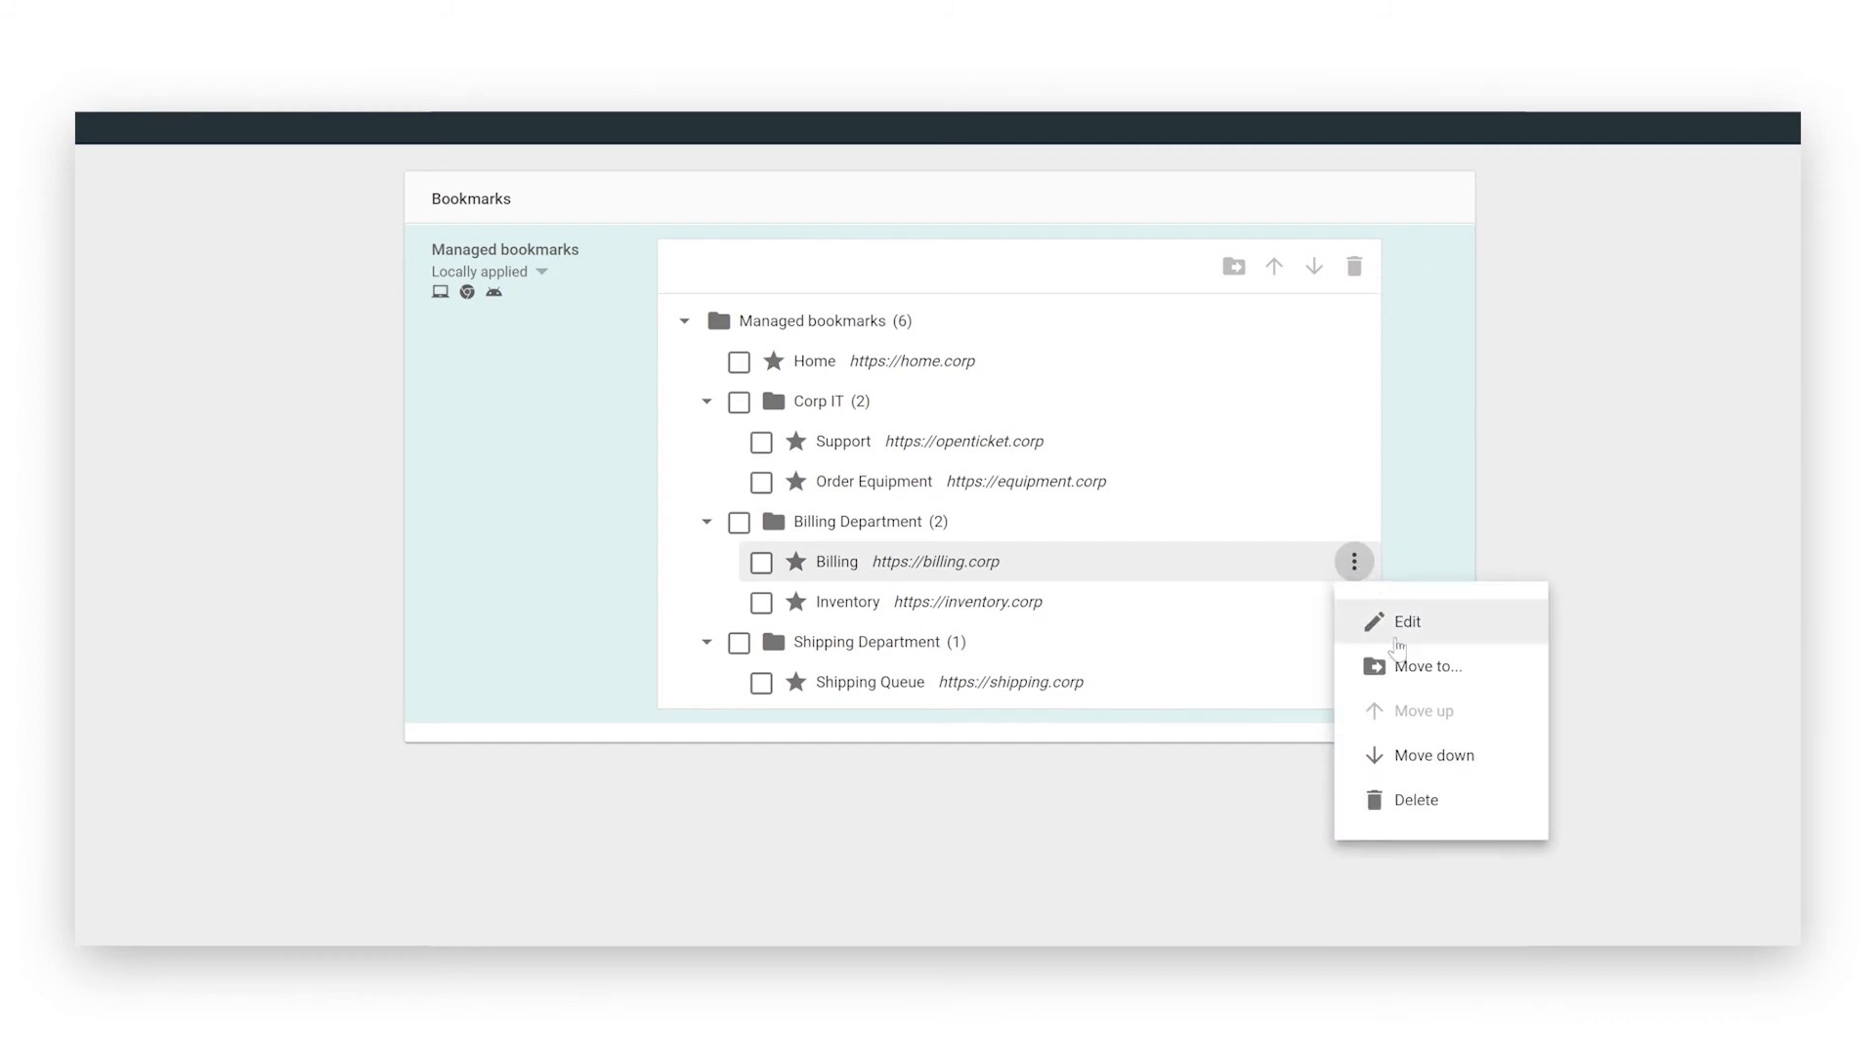
pyautogui.click(1392, 625)
pyautogui.click(846, 728)
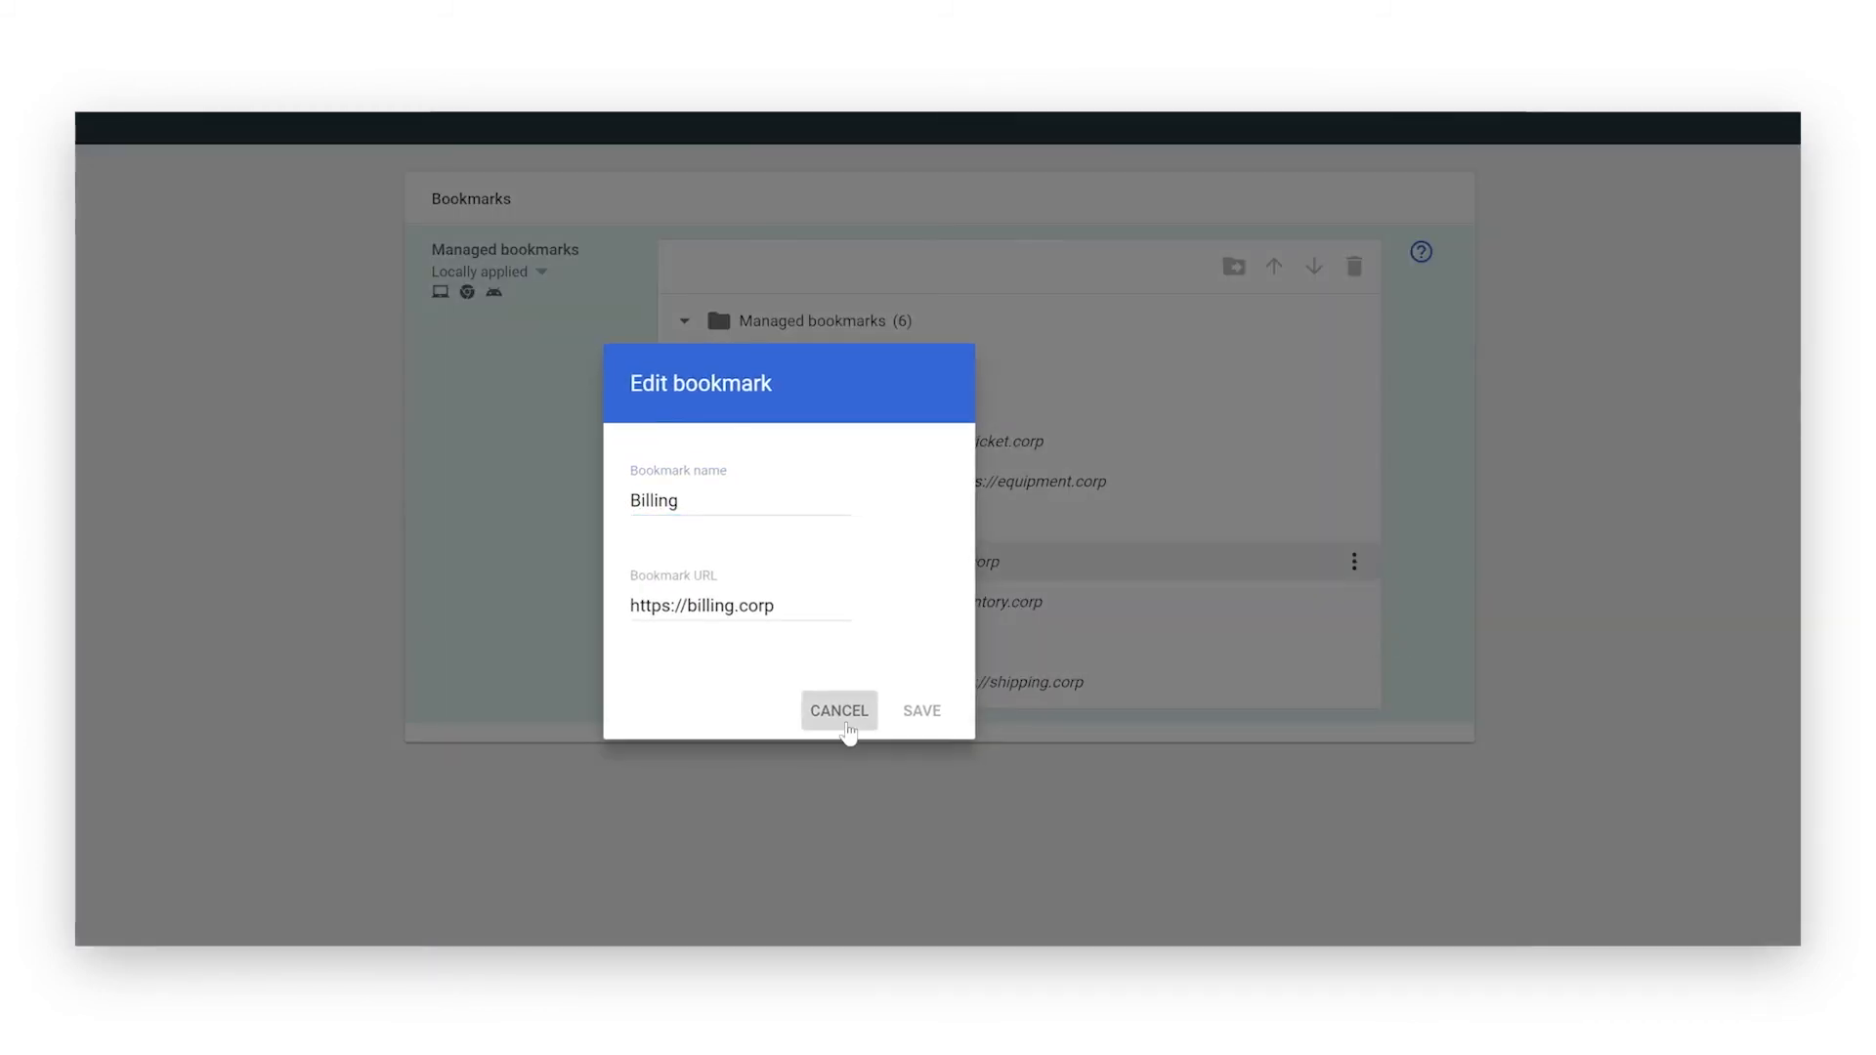
# Delete the Inventory bookmark from the Billing Department folder.
pyautogui.click(761, 602)
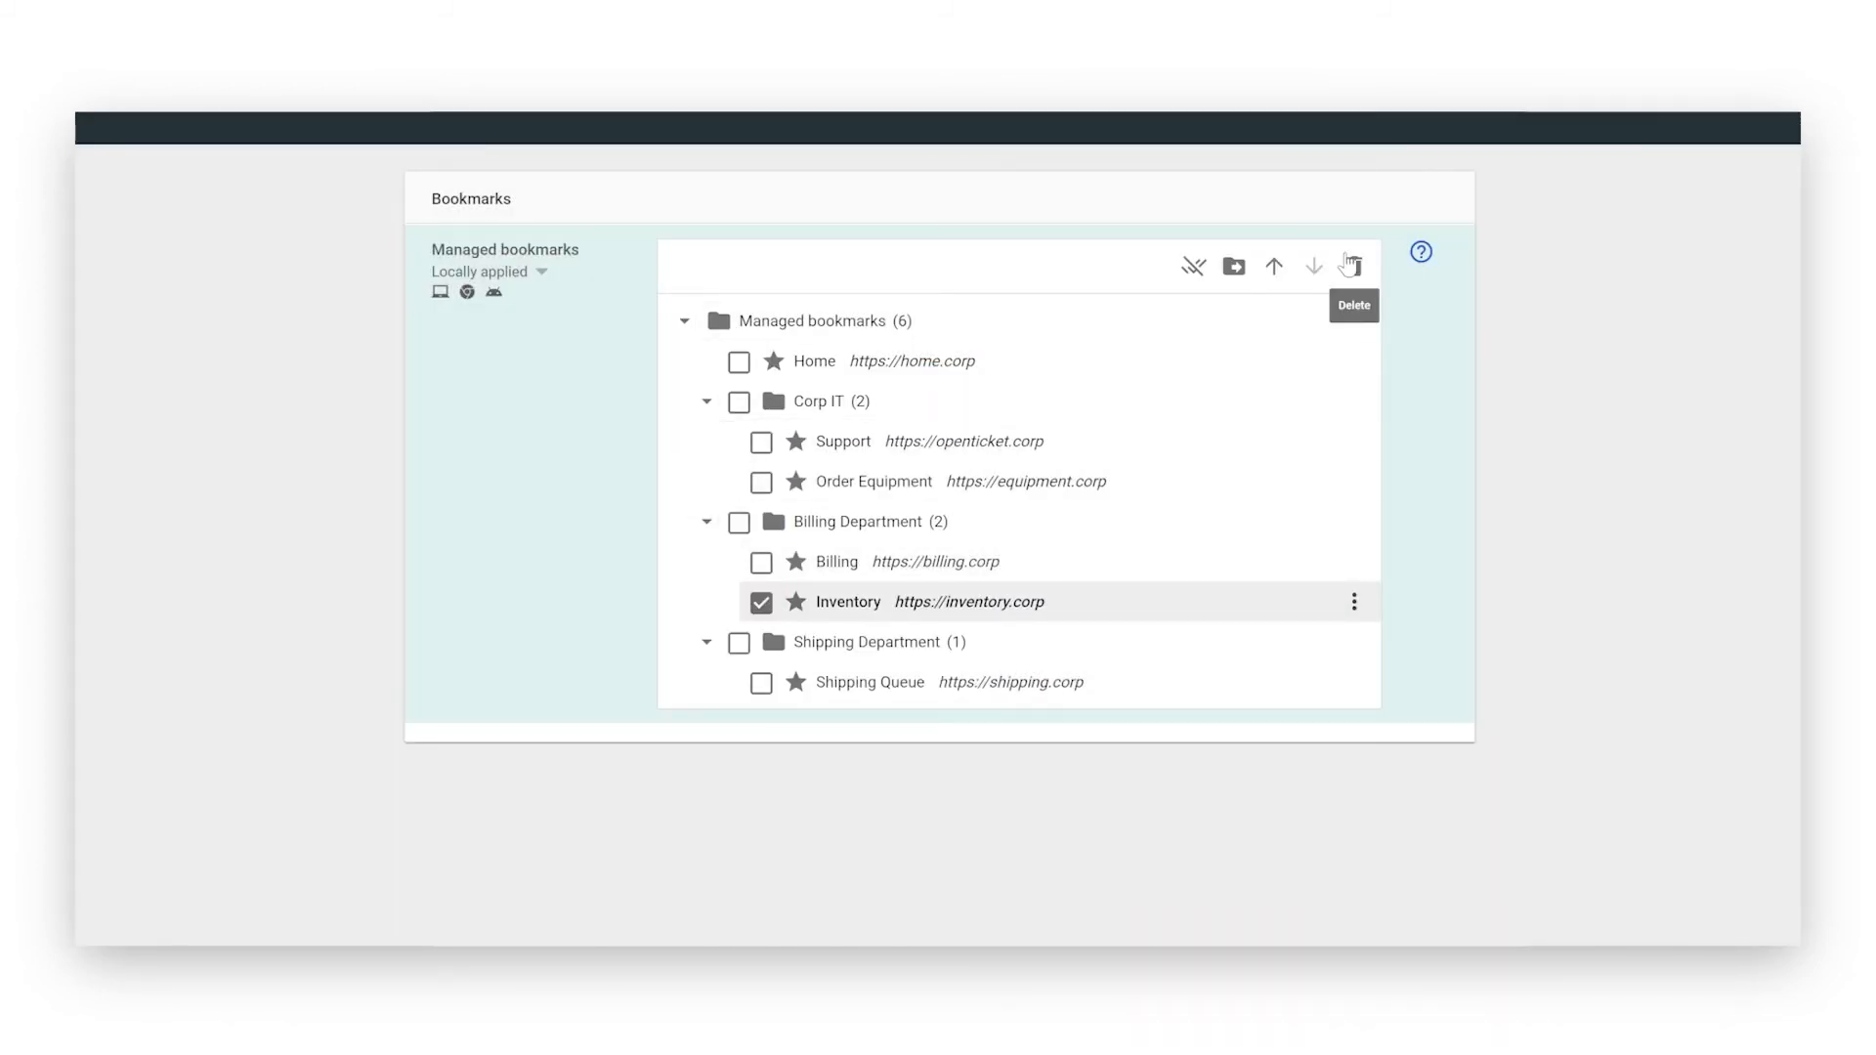
pyautogui.click(1354, 266)
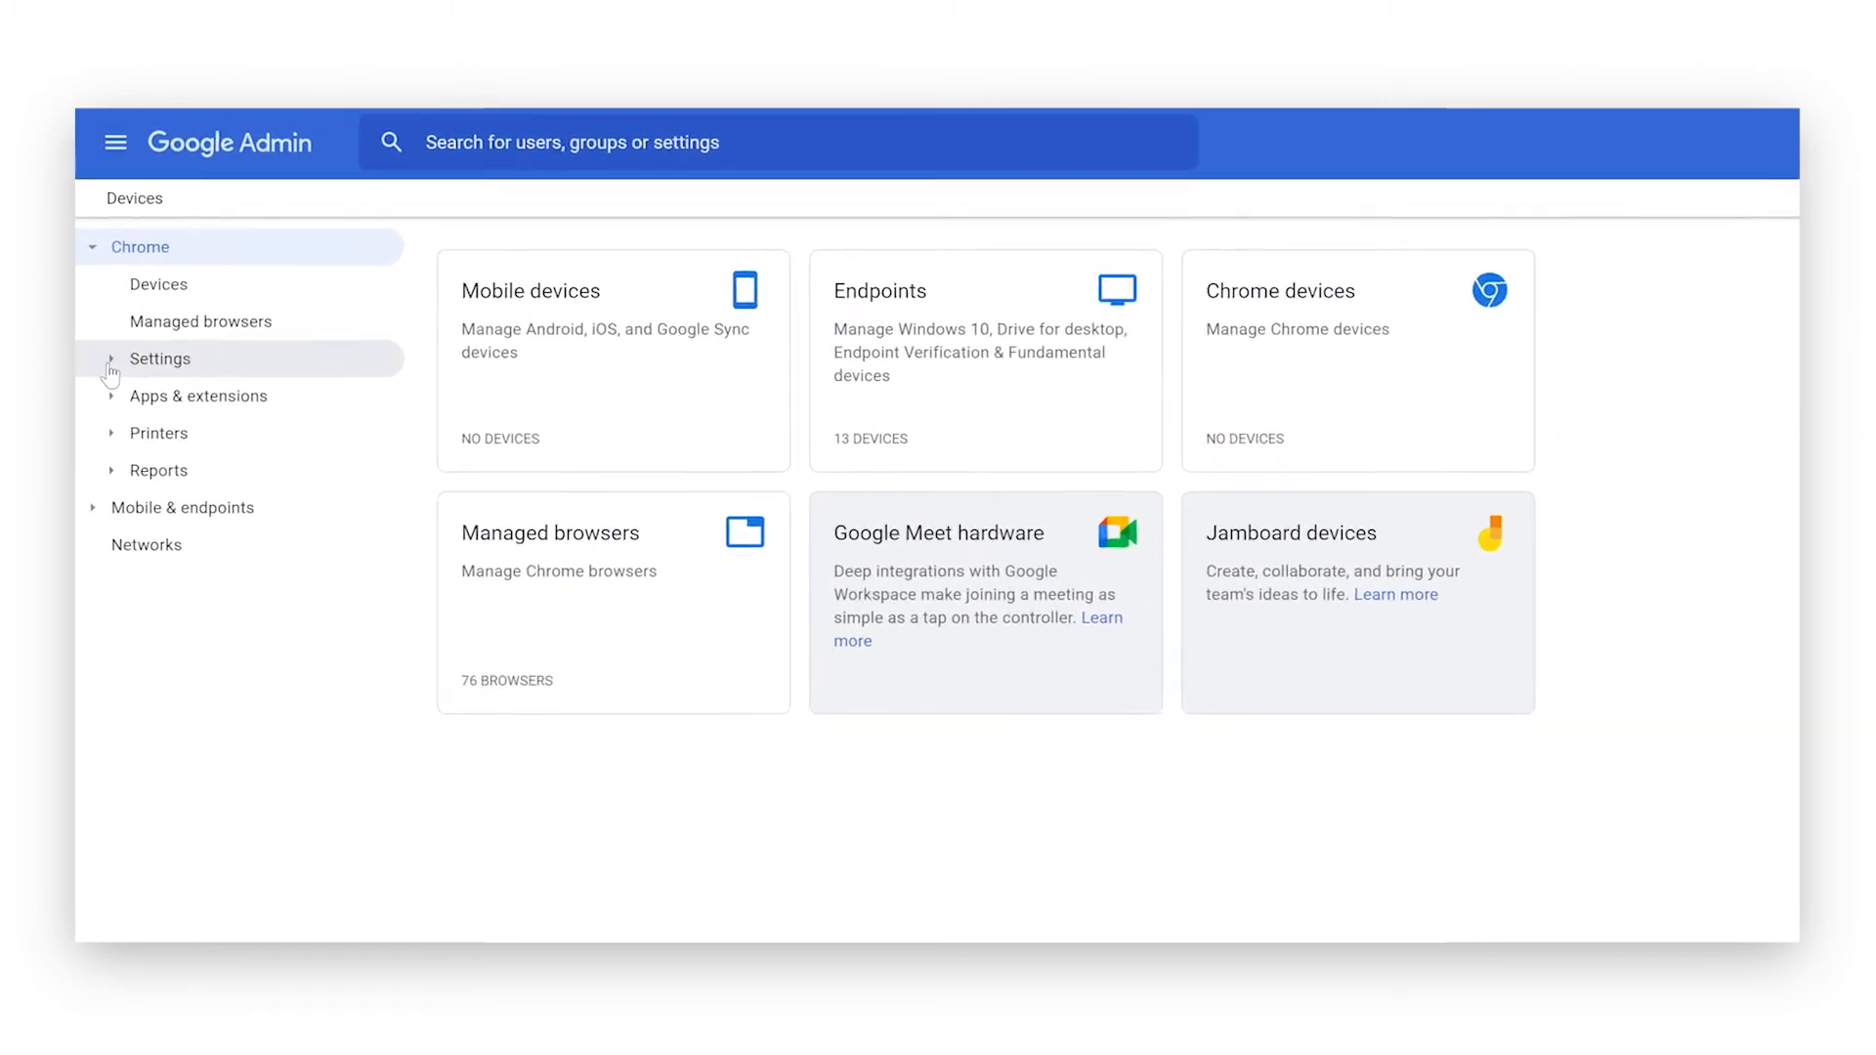
# Open the Chrome Users & browsers settings for the Dev unit and filter them by the category "legacy browser support".
pyautogui.click(111, 362)
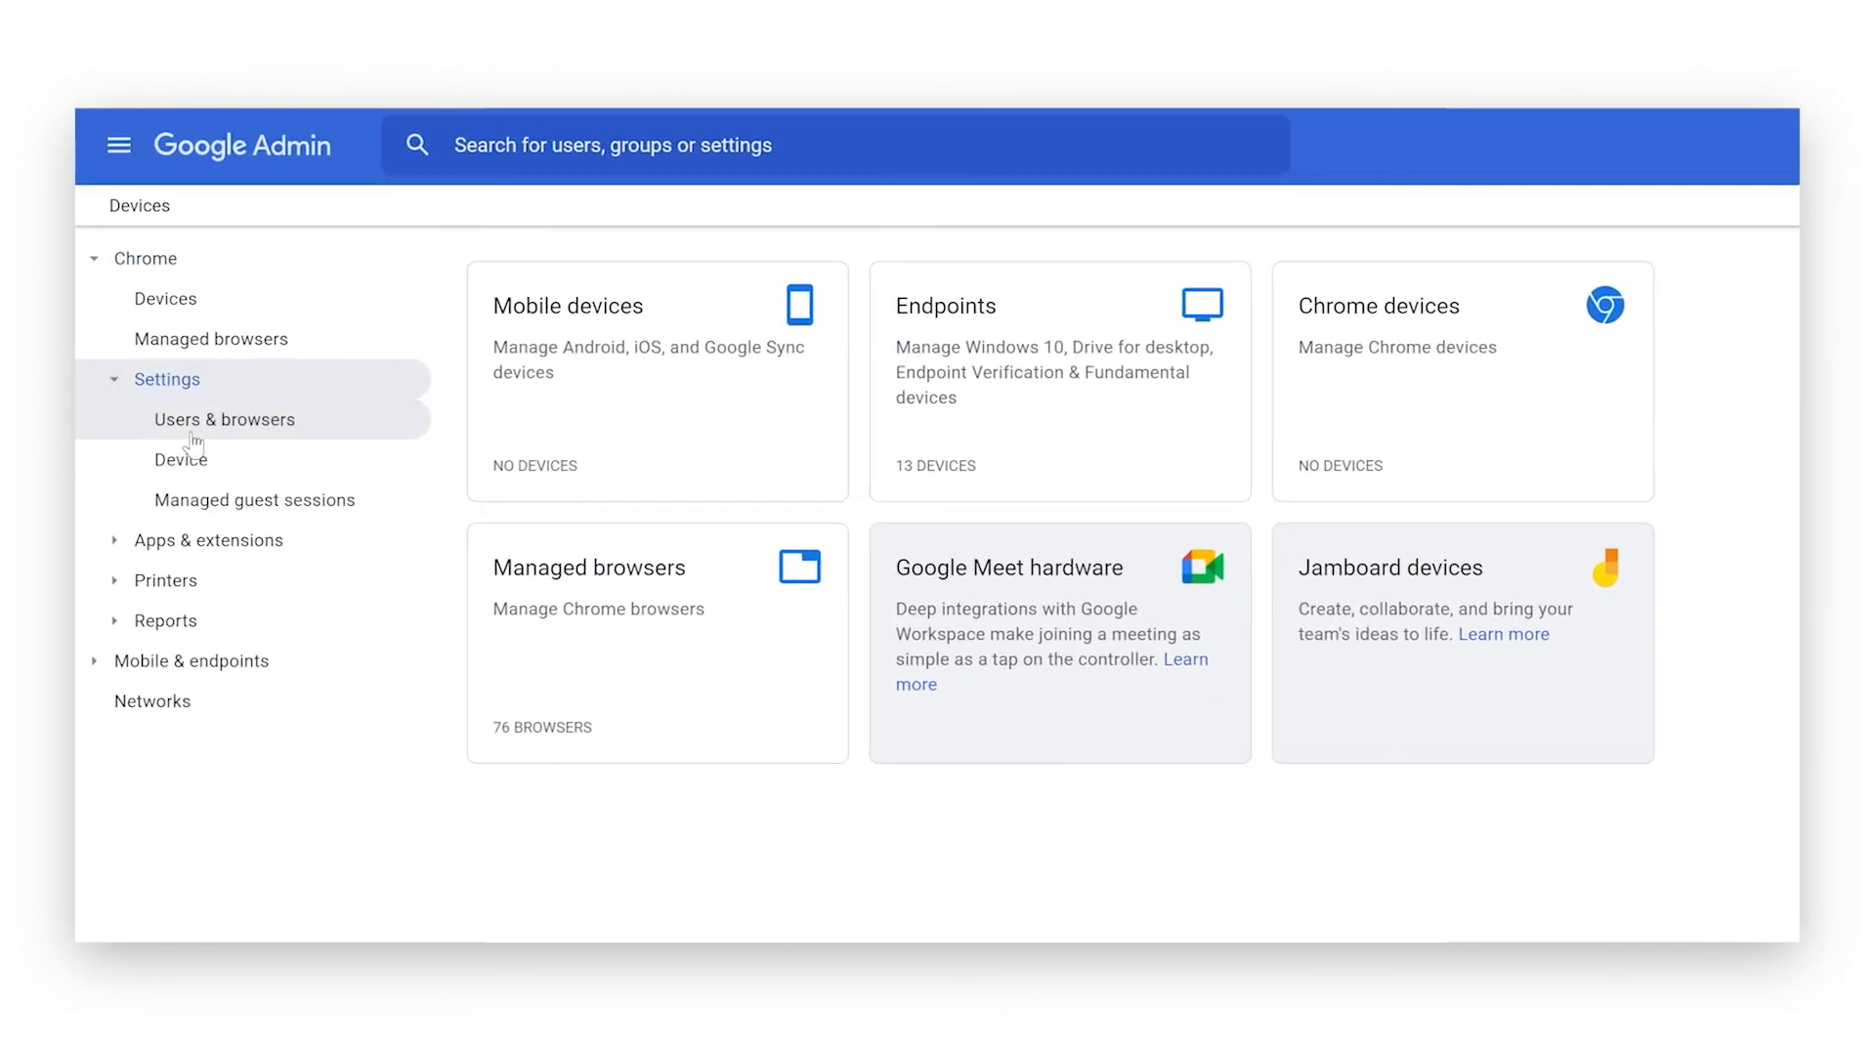
pyautogui.click(213, 427)
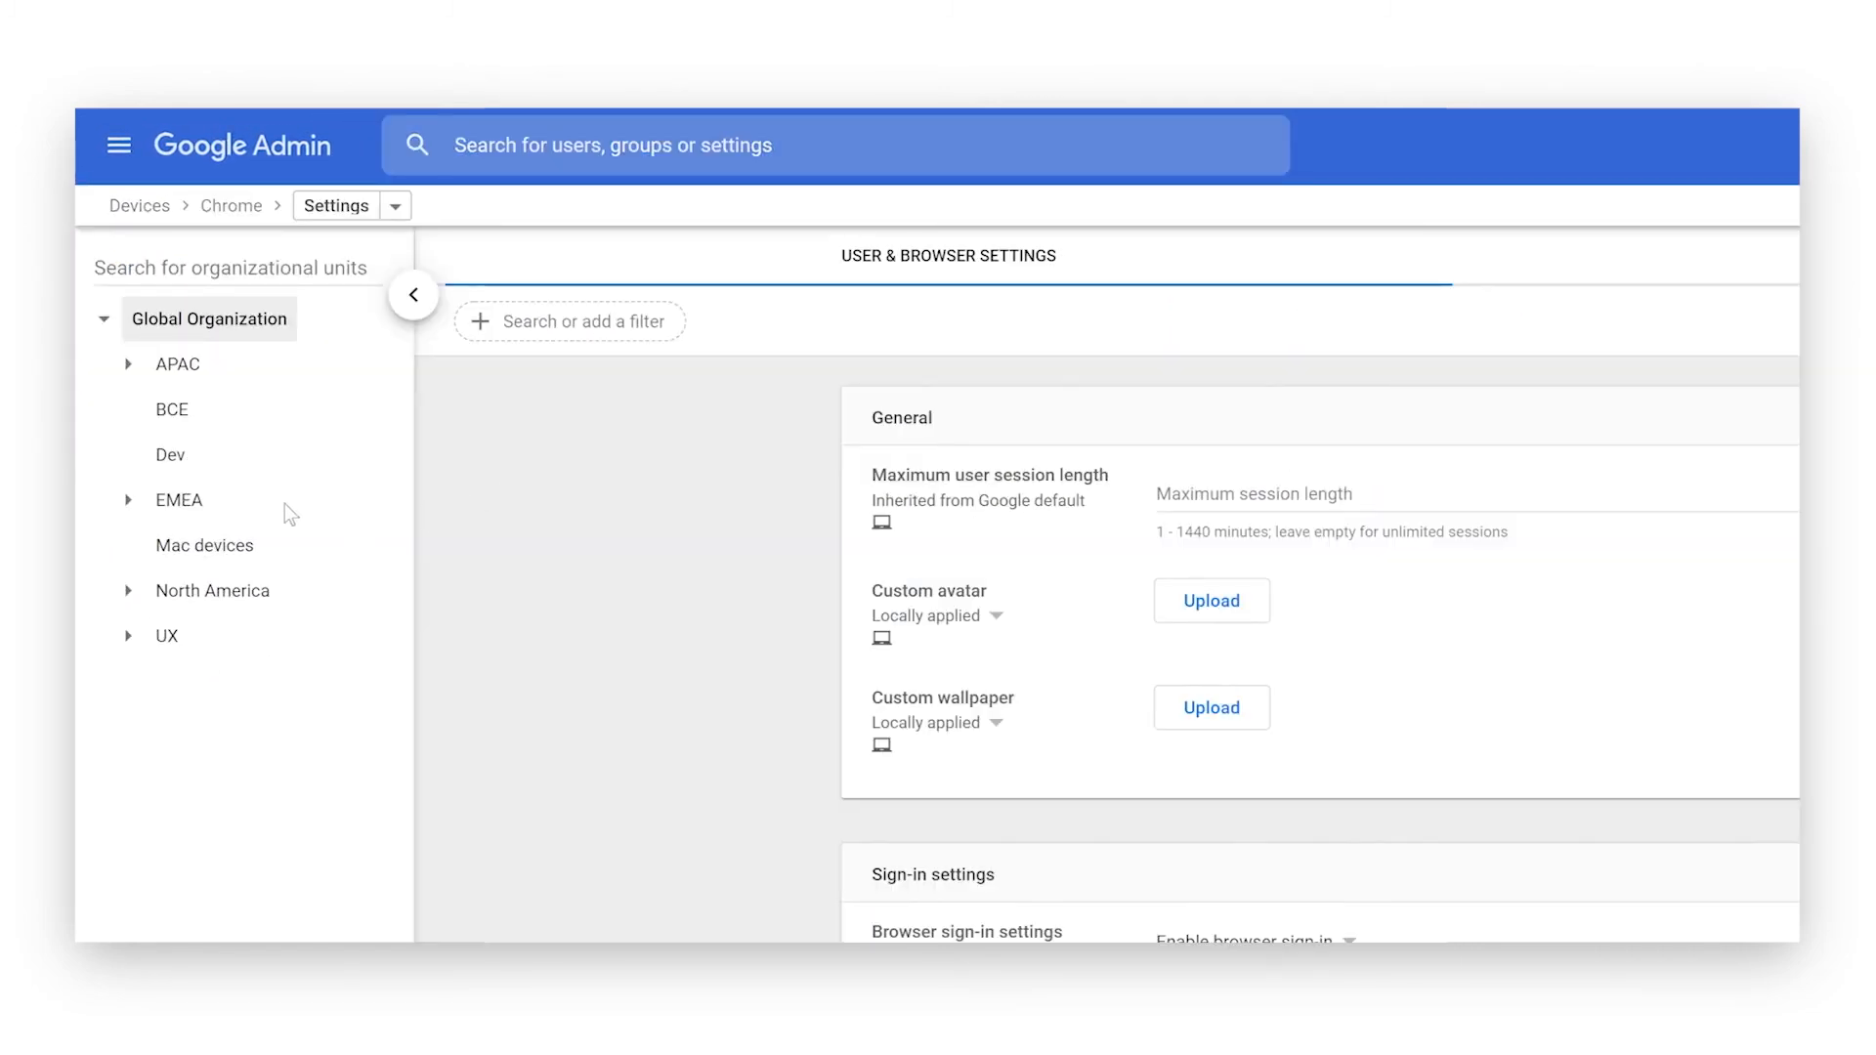
pyautogui.click(169, 455)
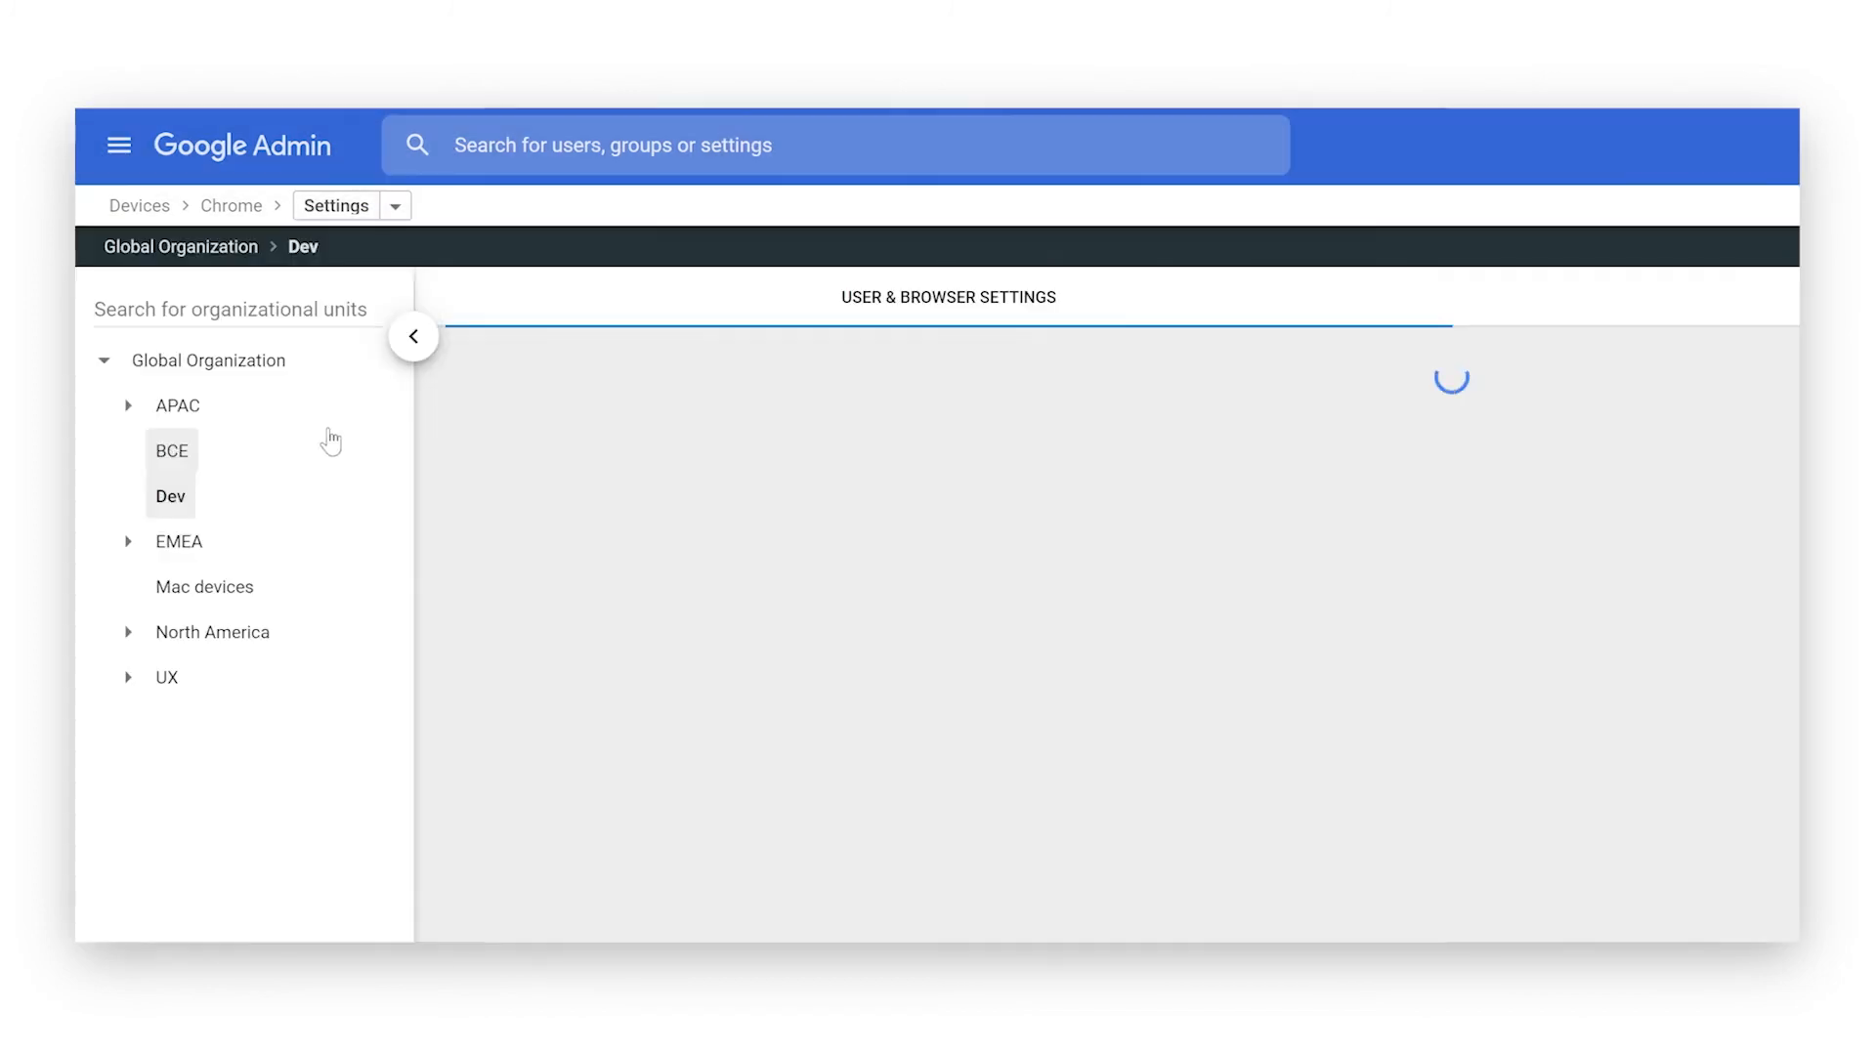
pyautogui.click(547, 362)
pyautogui.write('legacy browser support')
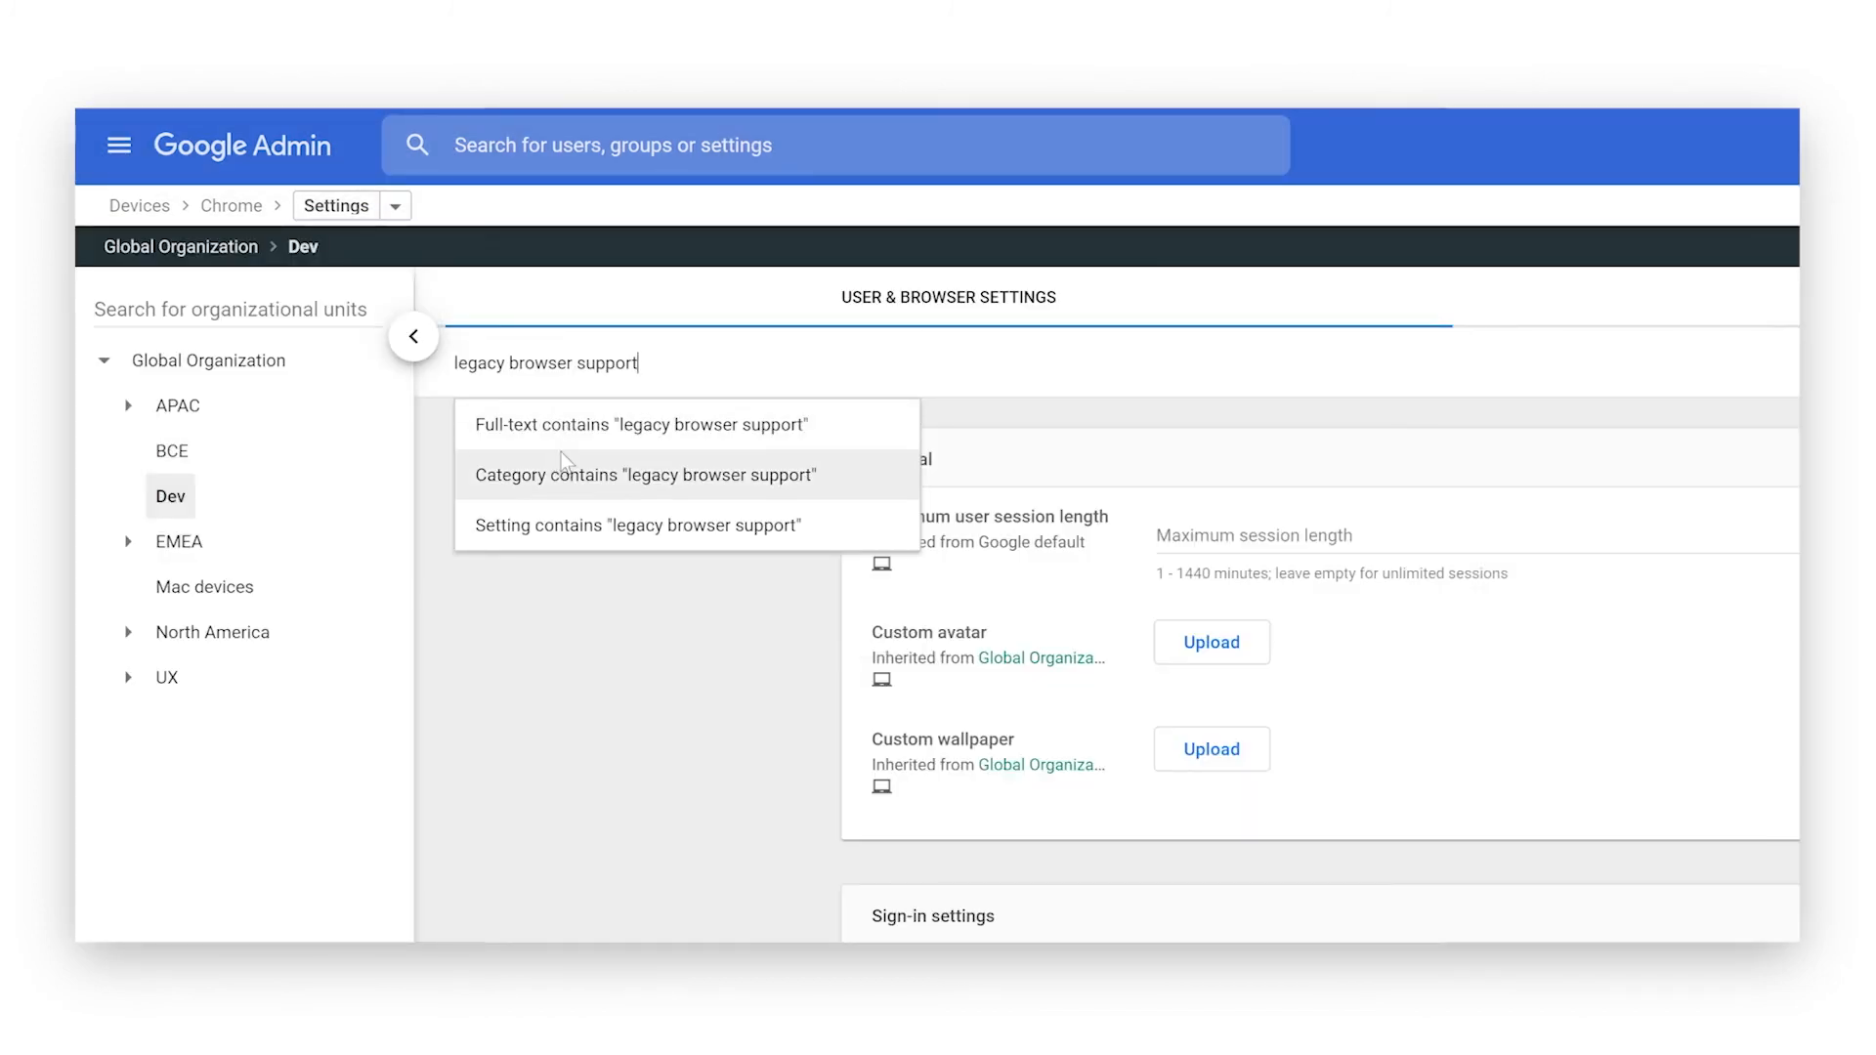
pyautogui.click(559, 474)
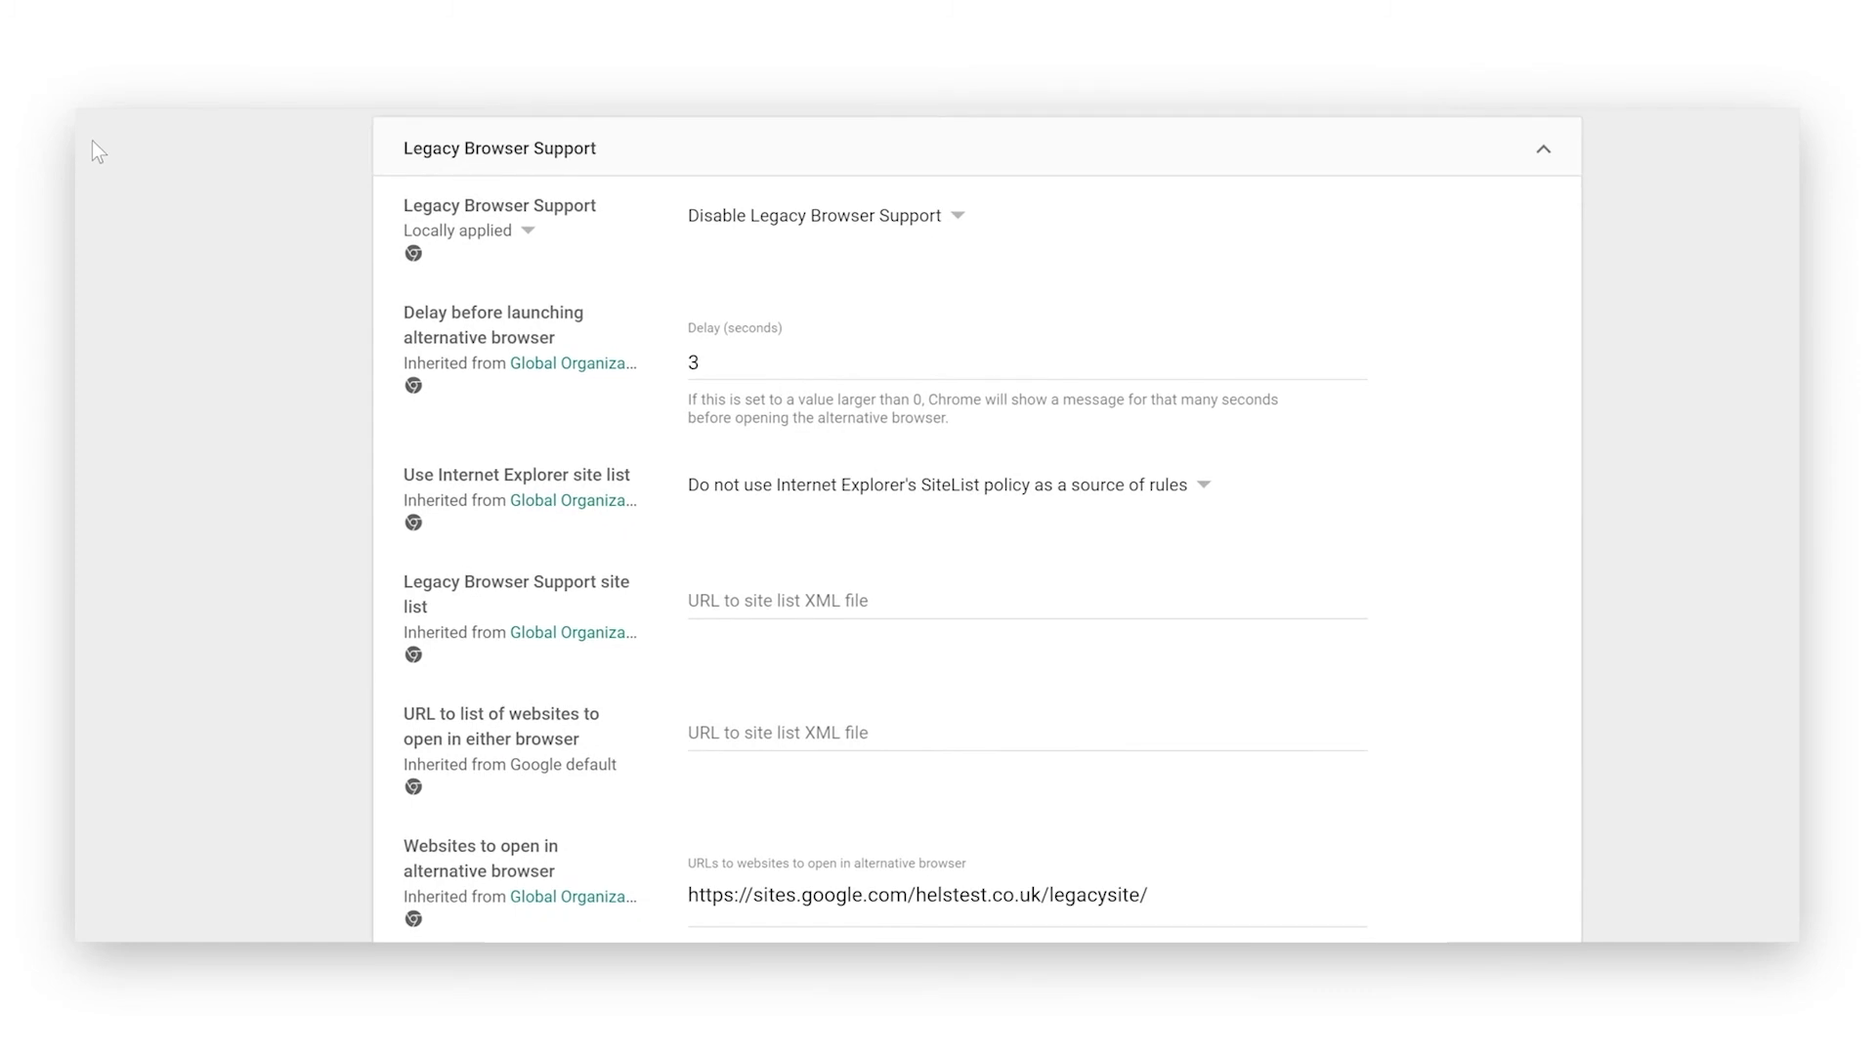
# Enable Legacy Browser Support for the Dev unit and save the change.
pyautogui.click(748, 200)
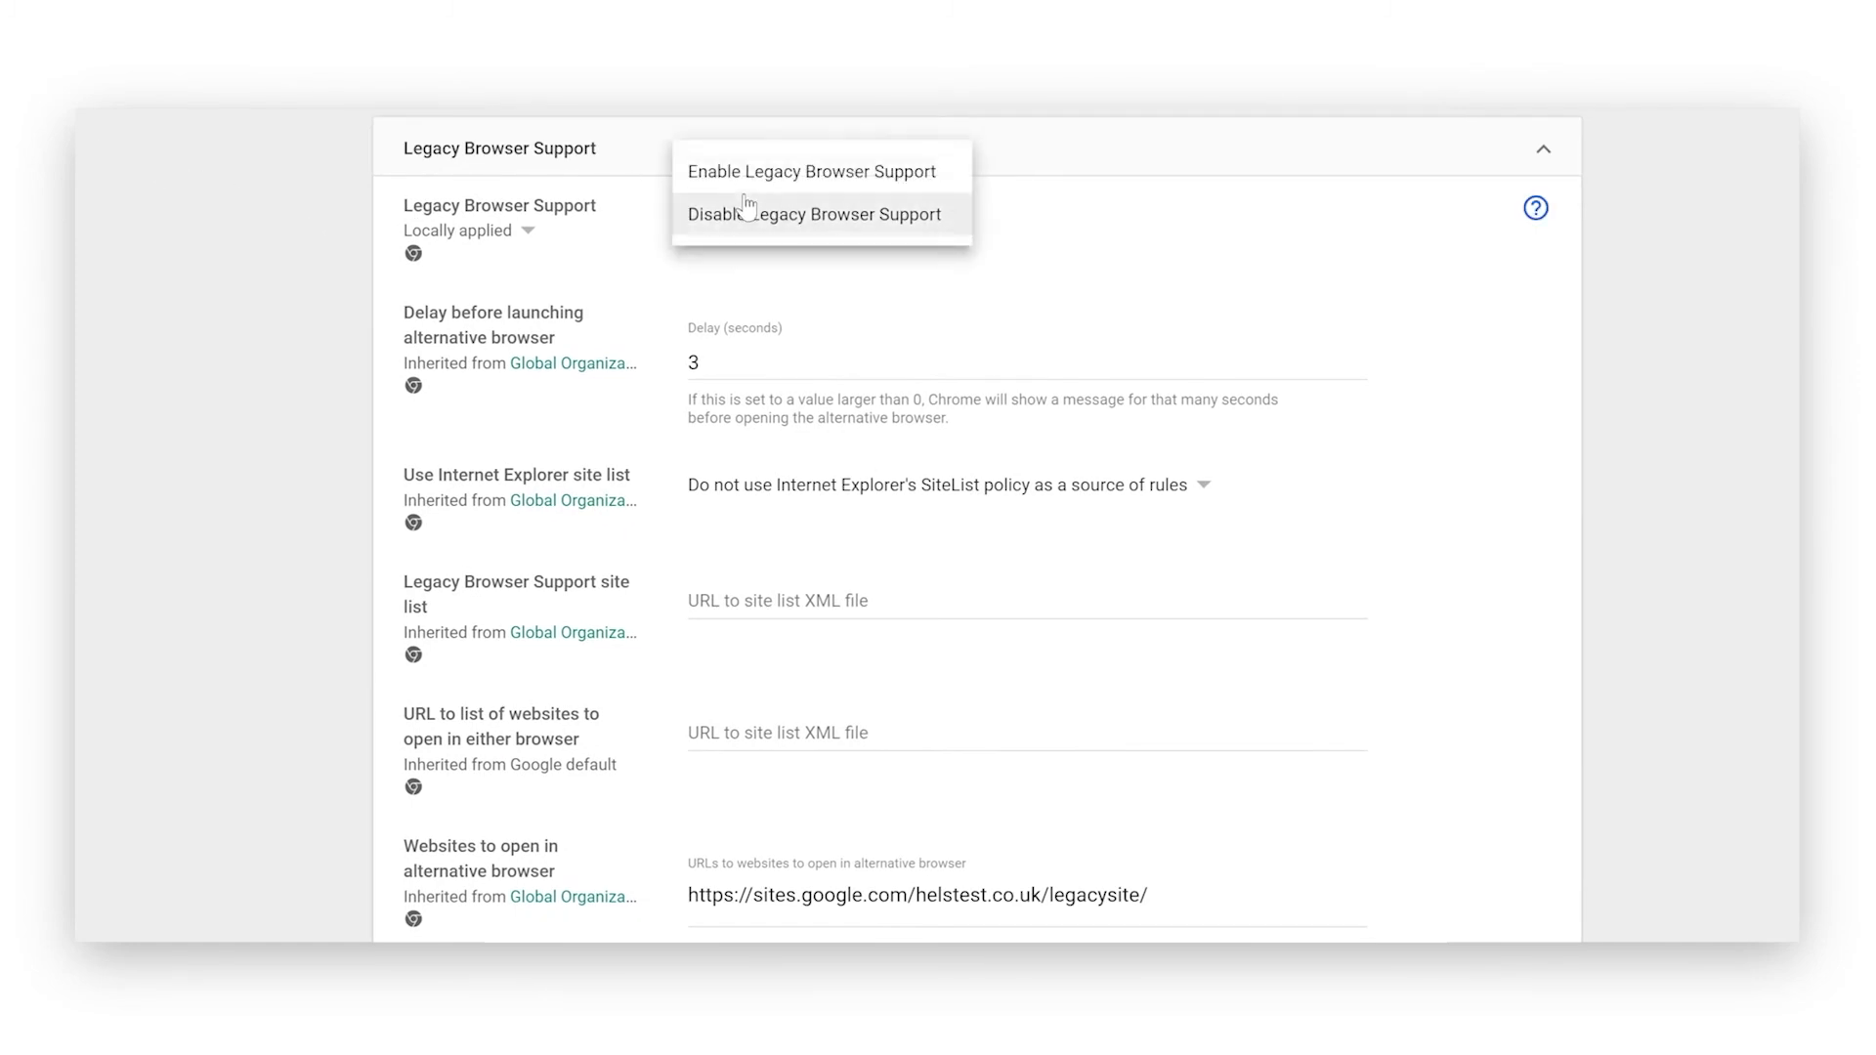
pyautogui.click(772, 173)
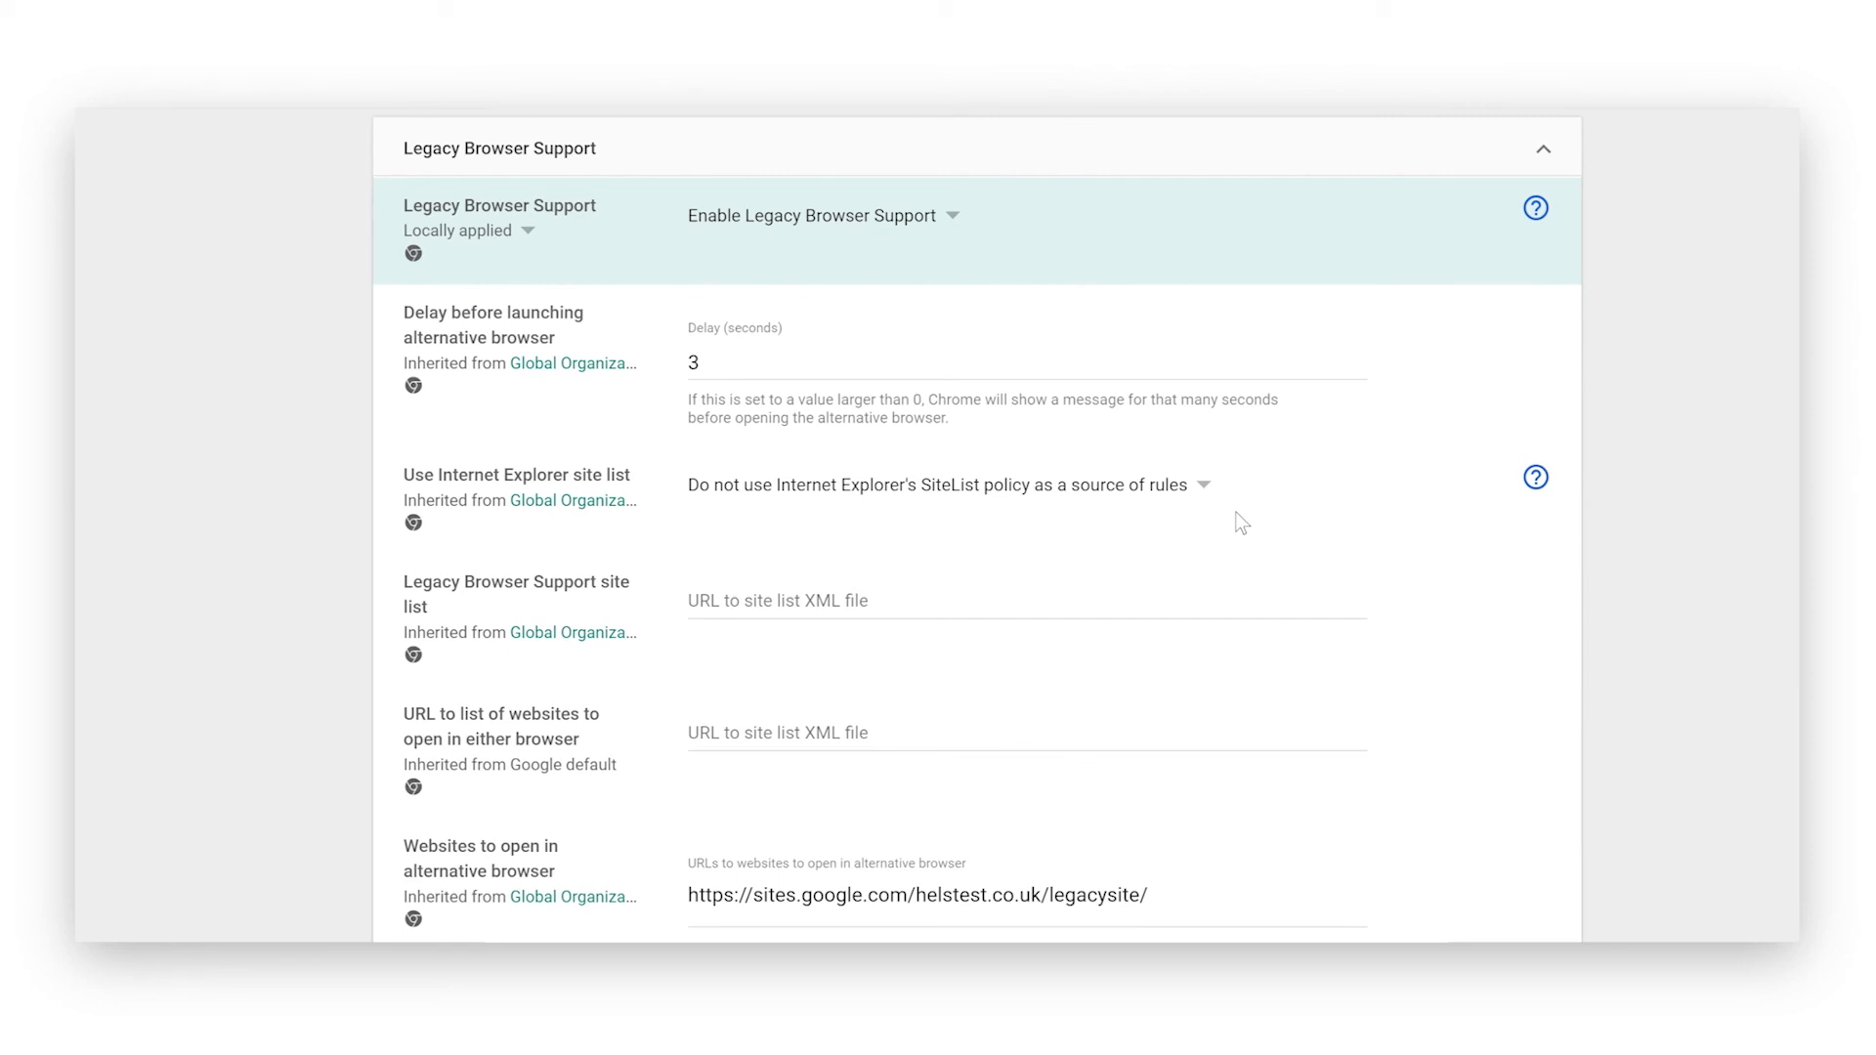
pyautogui.click(1709, 148)
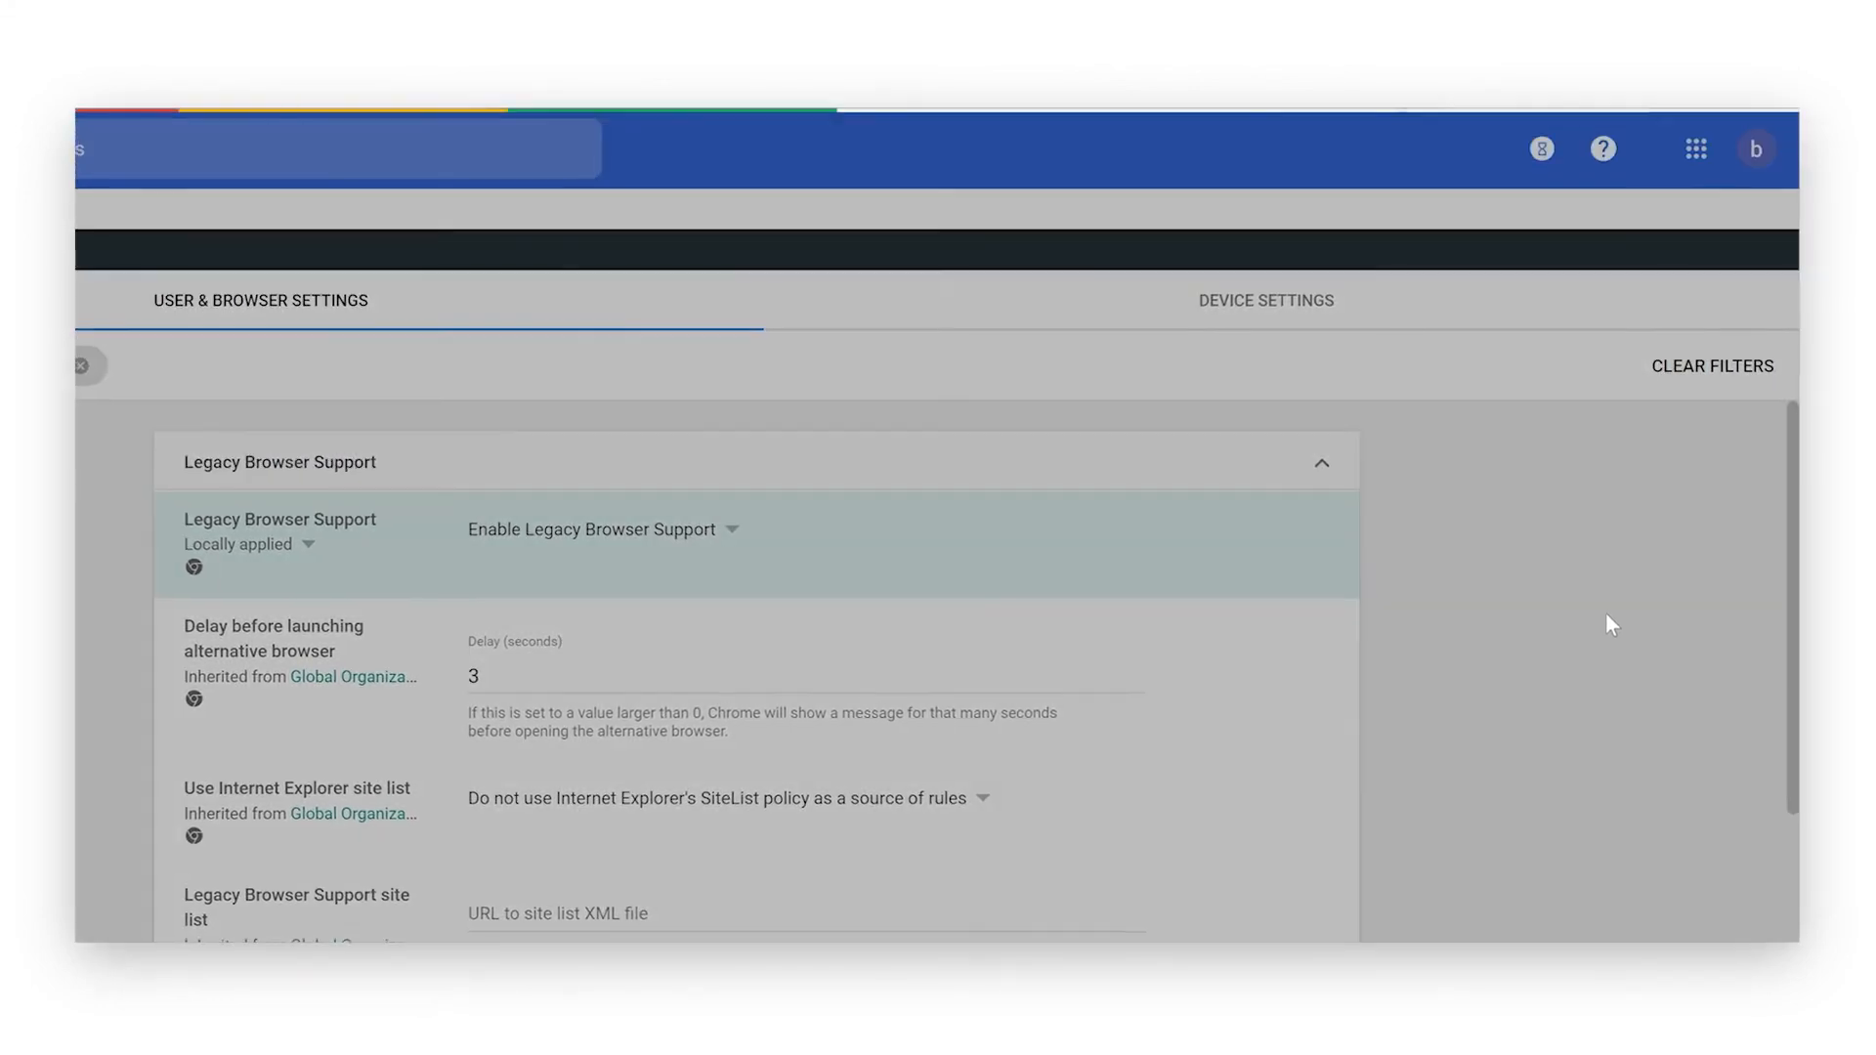